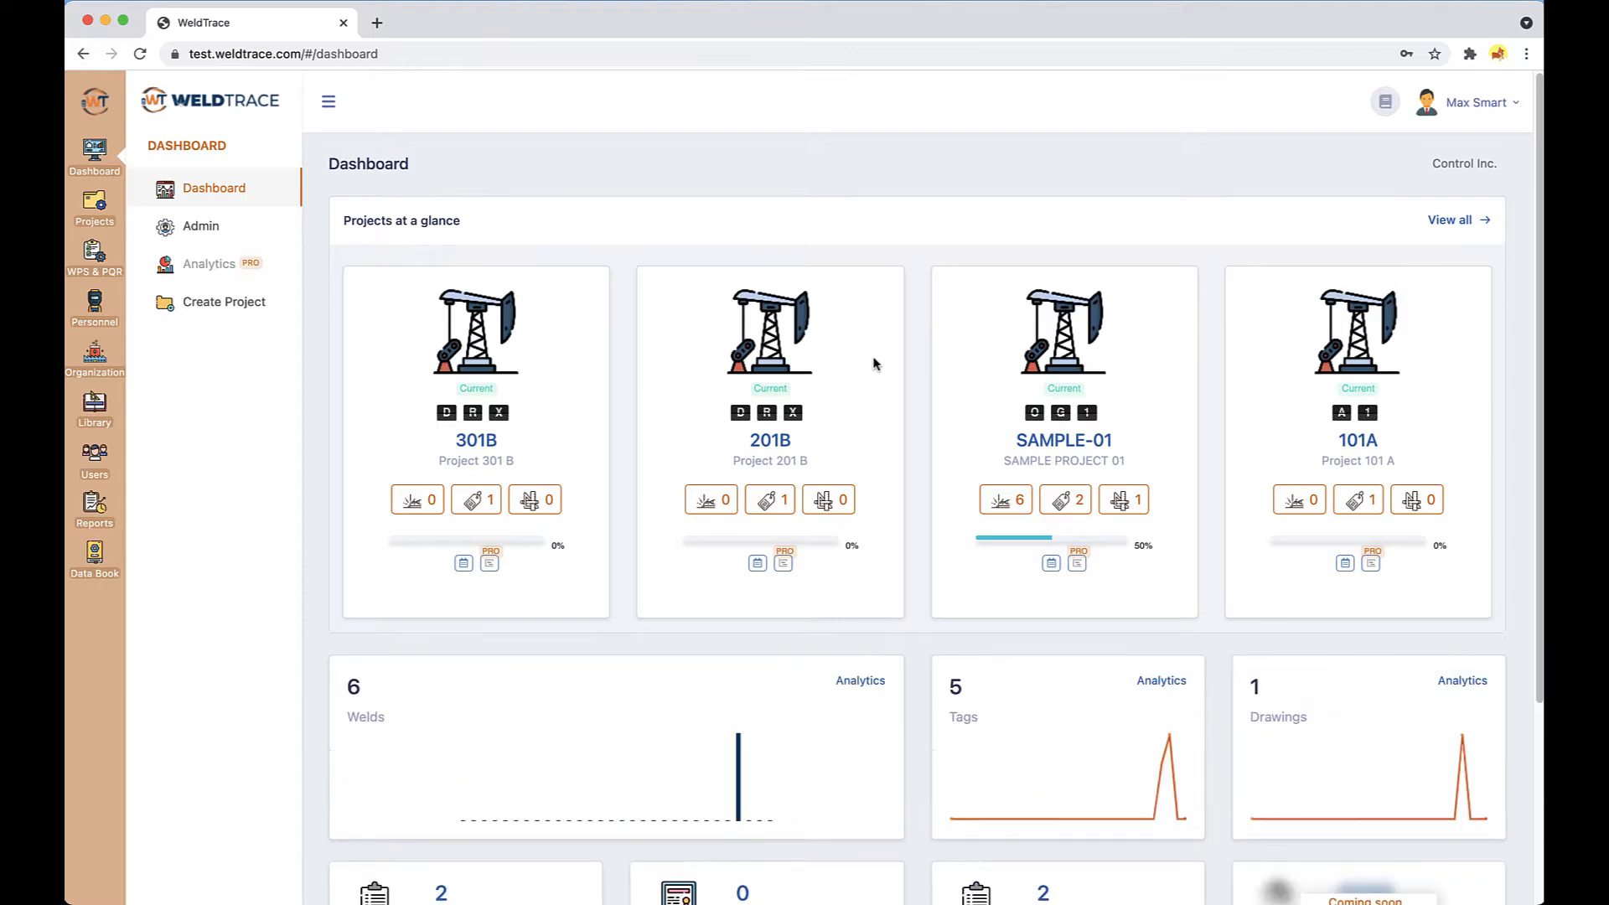
Step: Open a preliminary WPS creation form for ASME BPVC Sec. IX - 2019 in metric units and look over its sections
{"action": "left_click", "coordinate": [95, 253]}
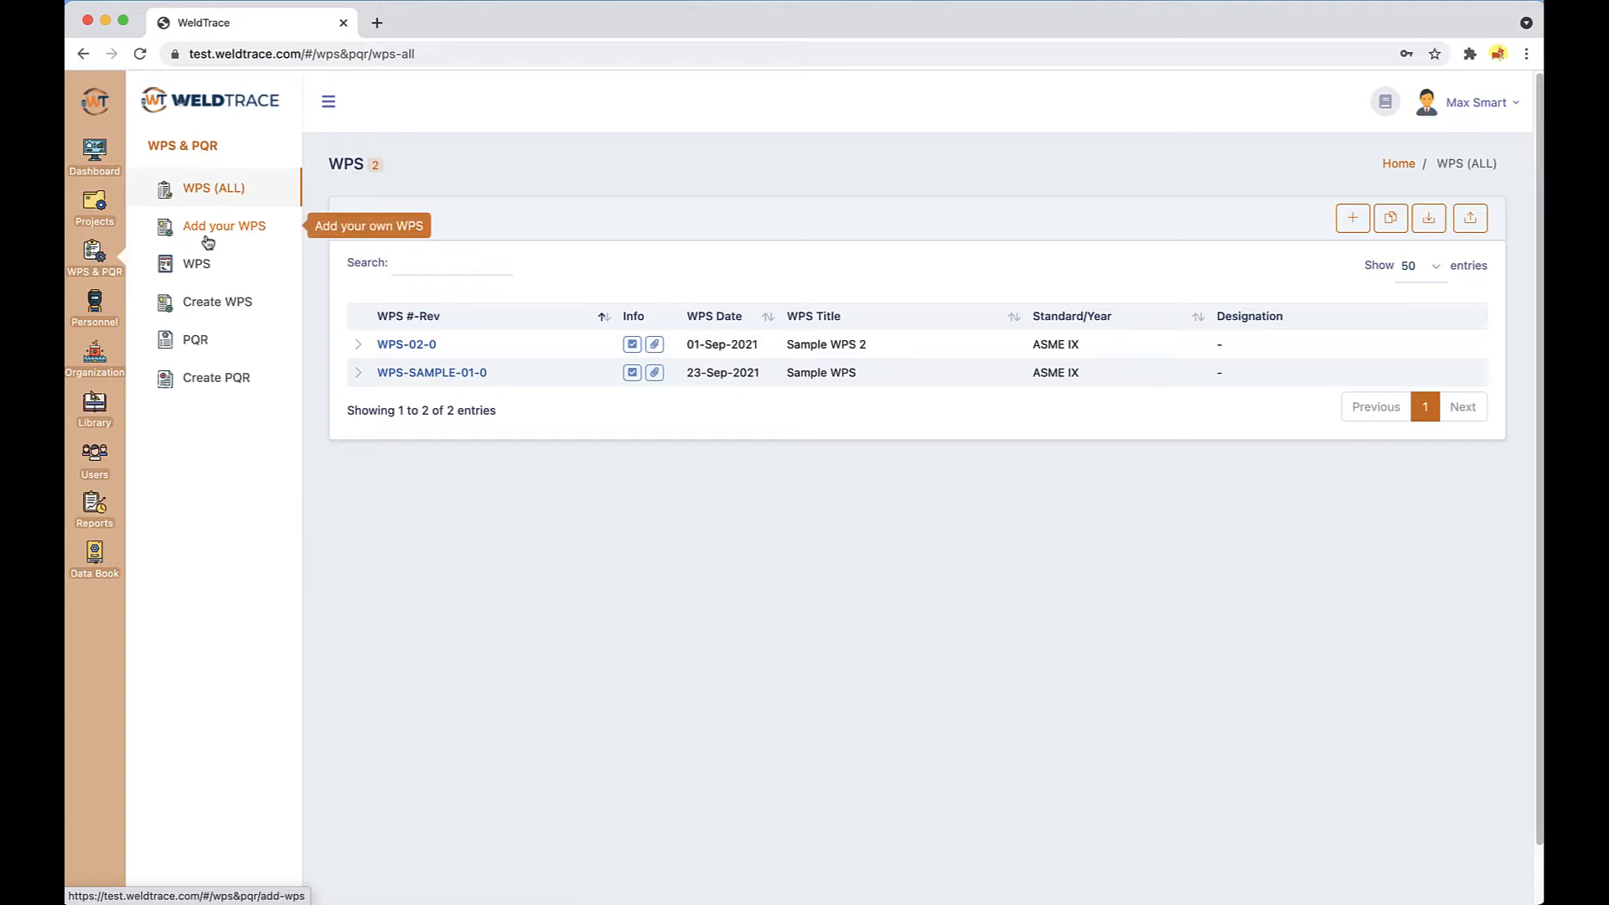
{"action": "left_click", "coordinate": [220, 303]}
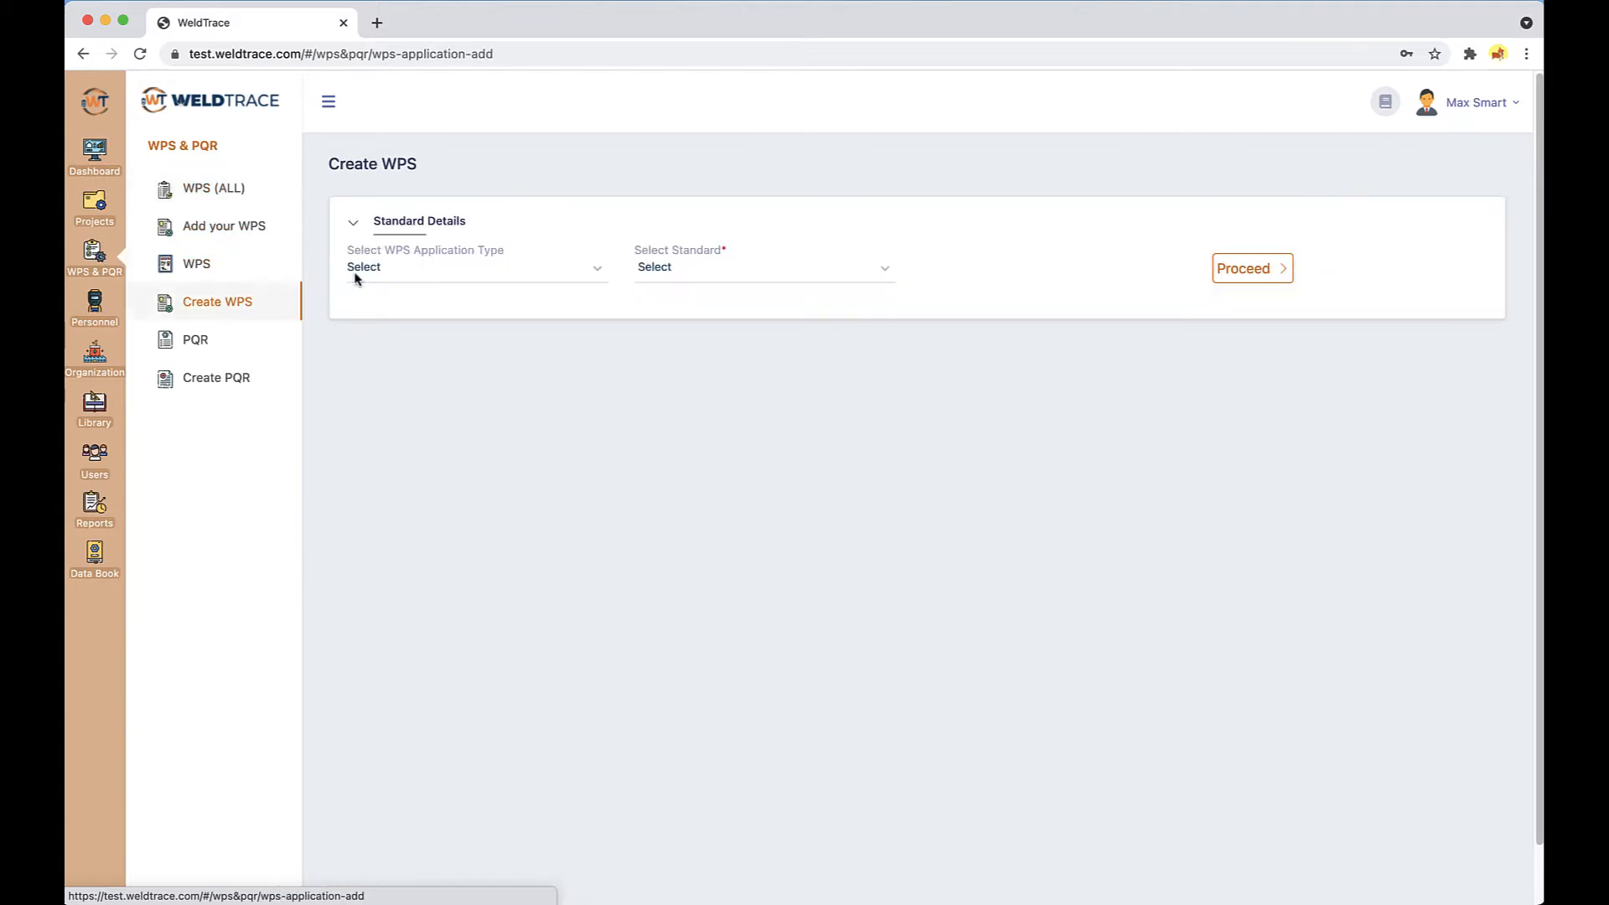
{"action": "left_click", "coordinate": [424, 270]}
{"action": "left_click", "coordinate": [433, 306]}
{"action": "left_click", "coordinate": [685, 266]}
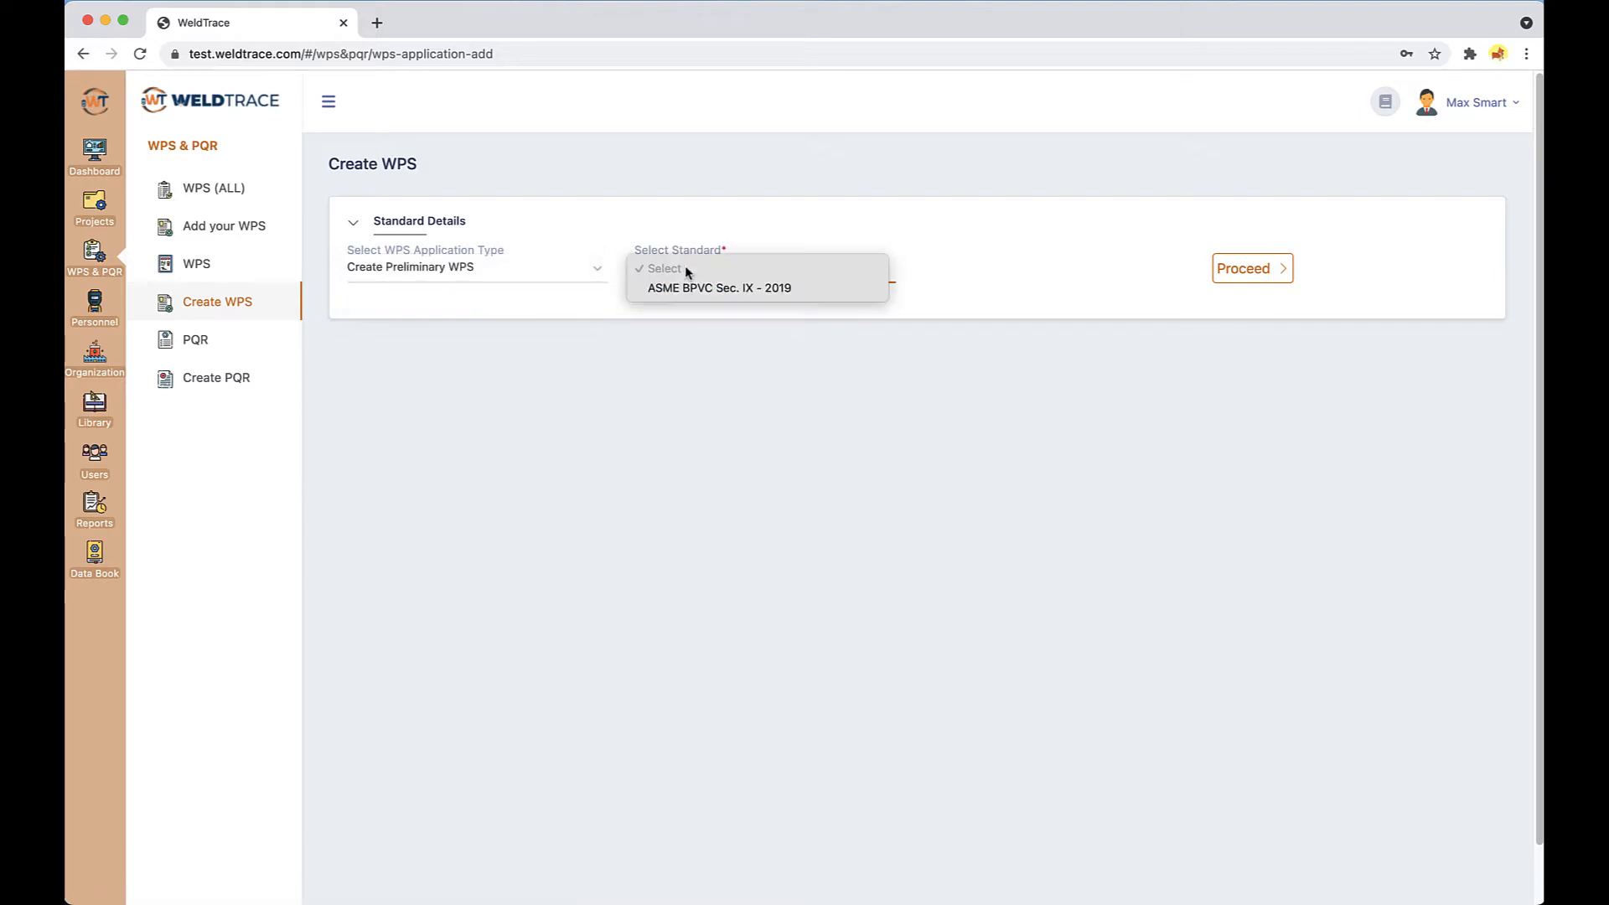
{"action": "left_click", "coordinate": [827, 287]}
{"action": "left_click", "coordinate": [941, 268]}
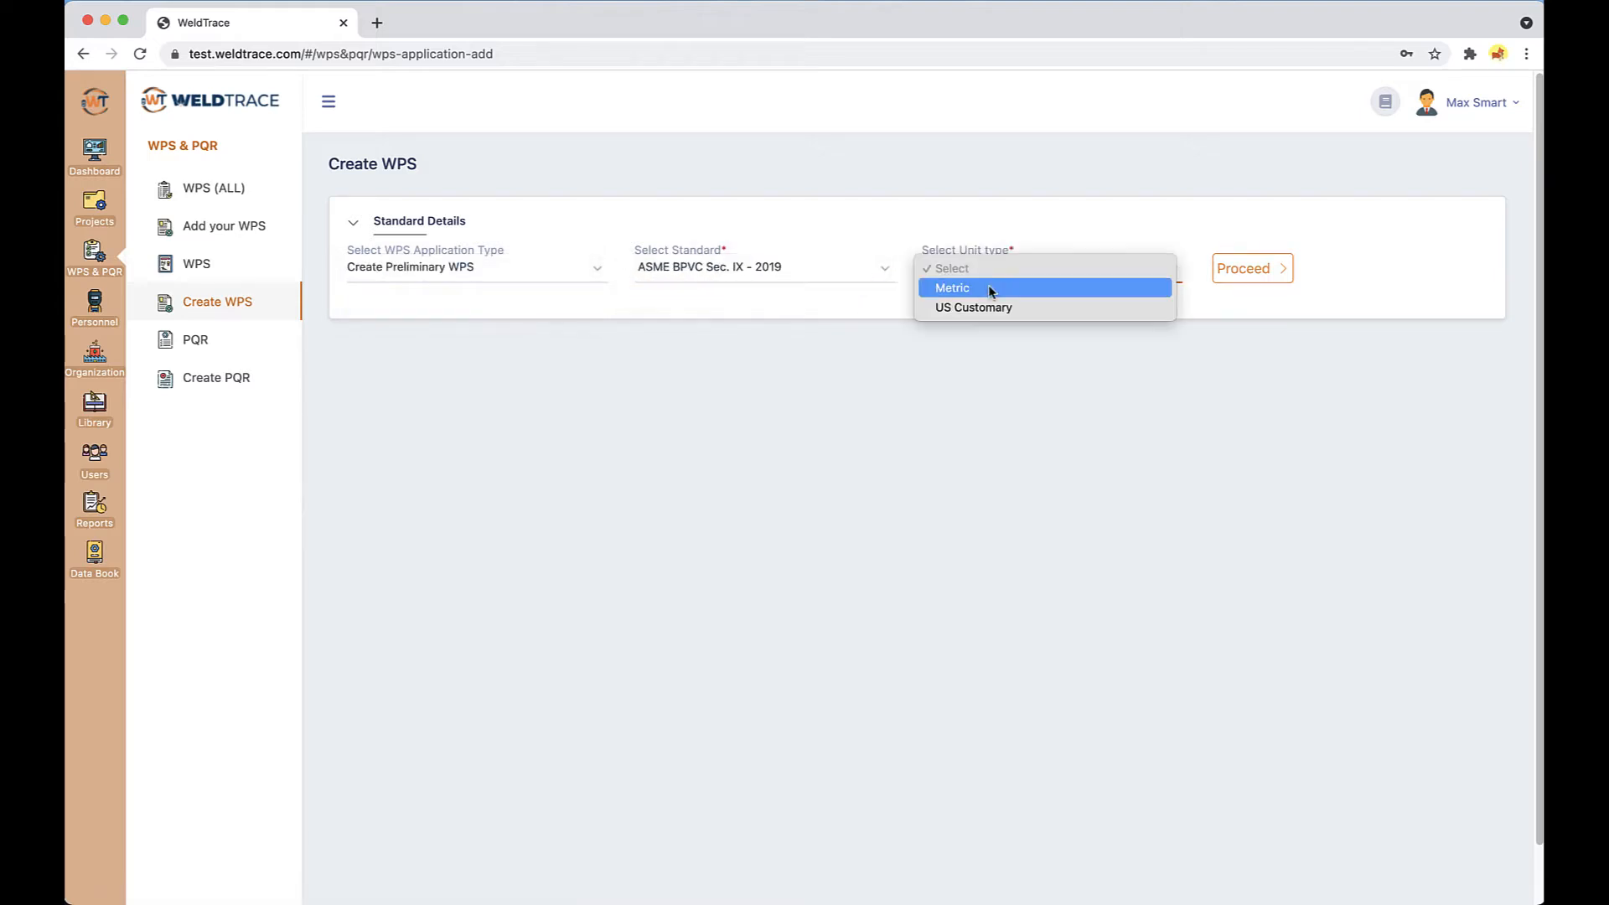
{"action": "left_click", "coordinate": [947, 287]}
{"action": "left_click", "coordinate": [1227, 276]}
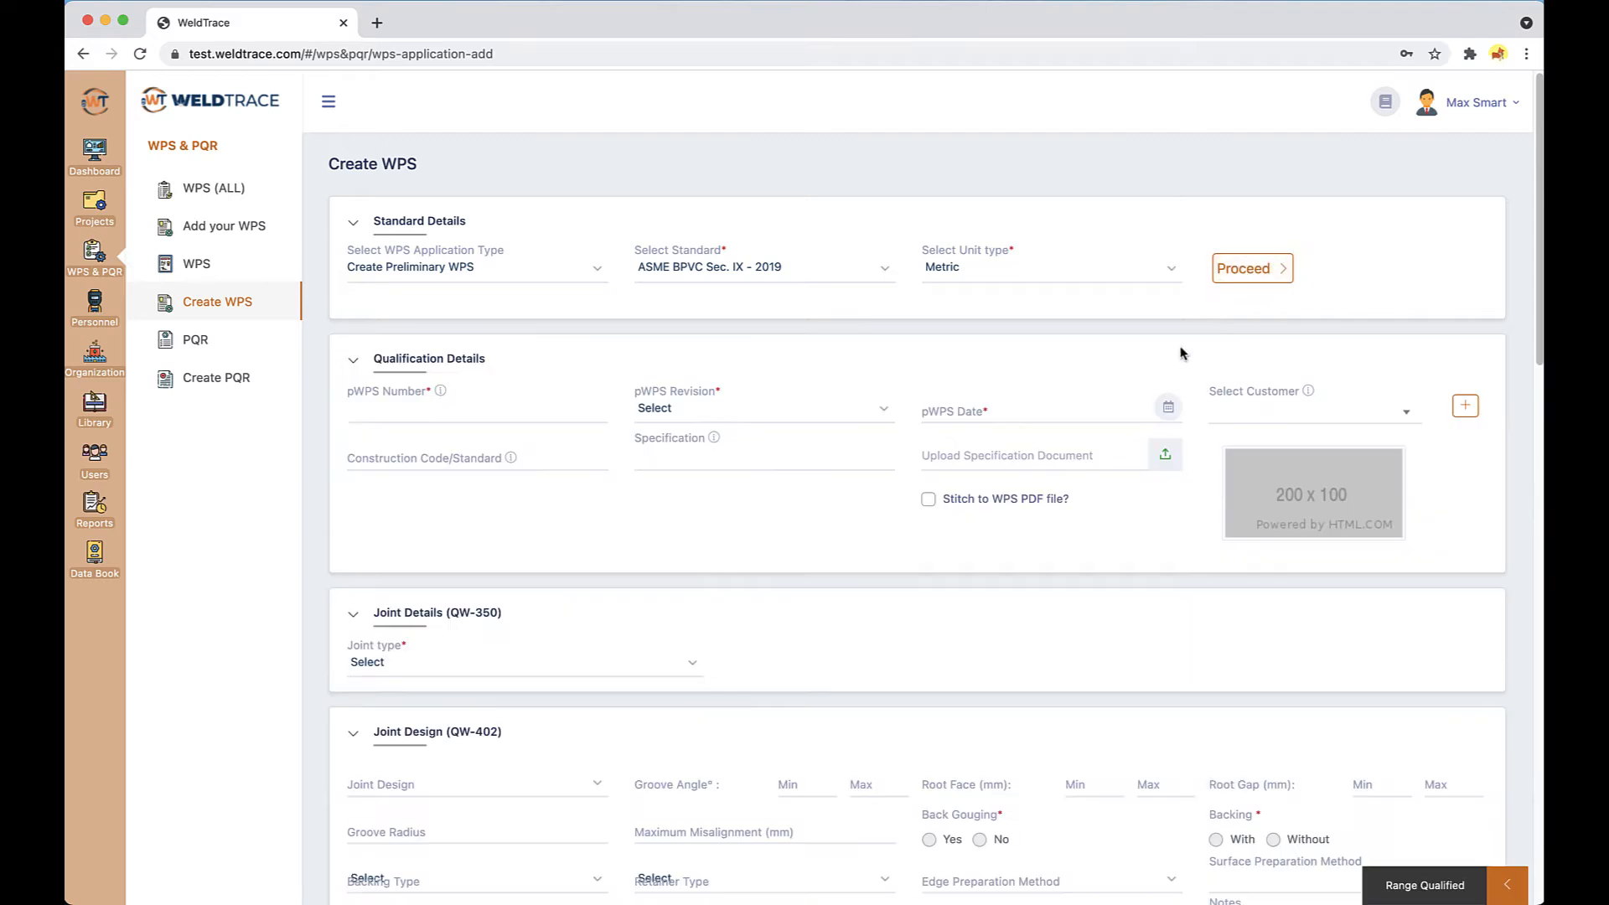
{"action": "scroll", "coordinate": [927, 486], "scroll_direction": "down", "scroll_amount": 1}
{"action": "scroll", "coordinate": [928, 486], "scroll_direction": "down", "scroll_amount": 4}
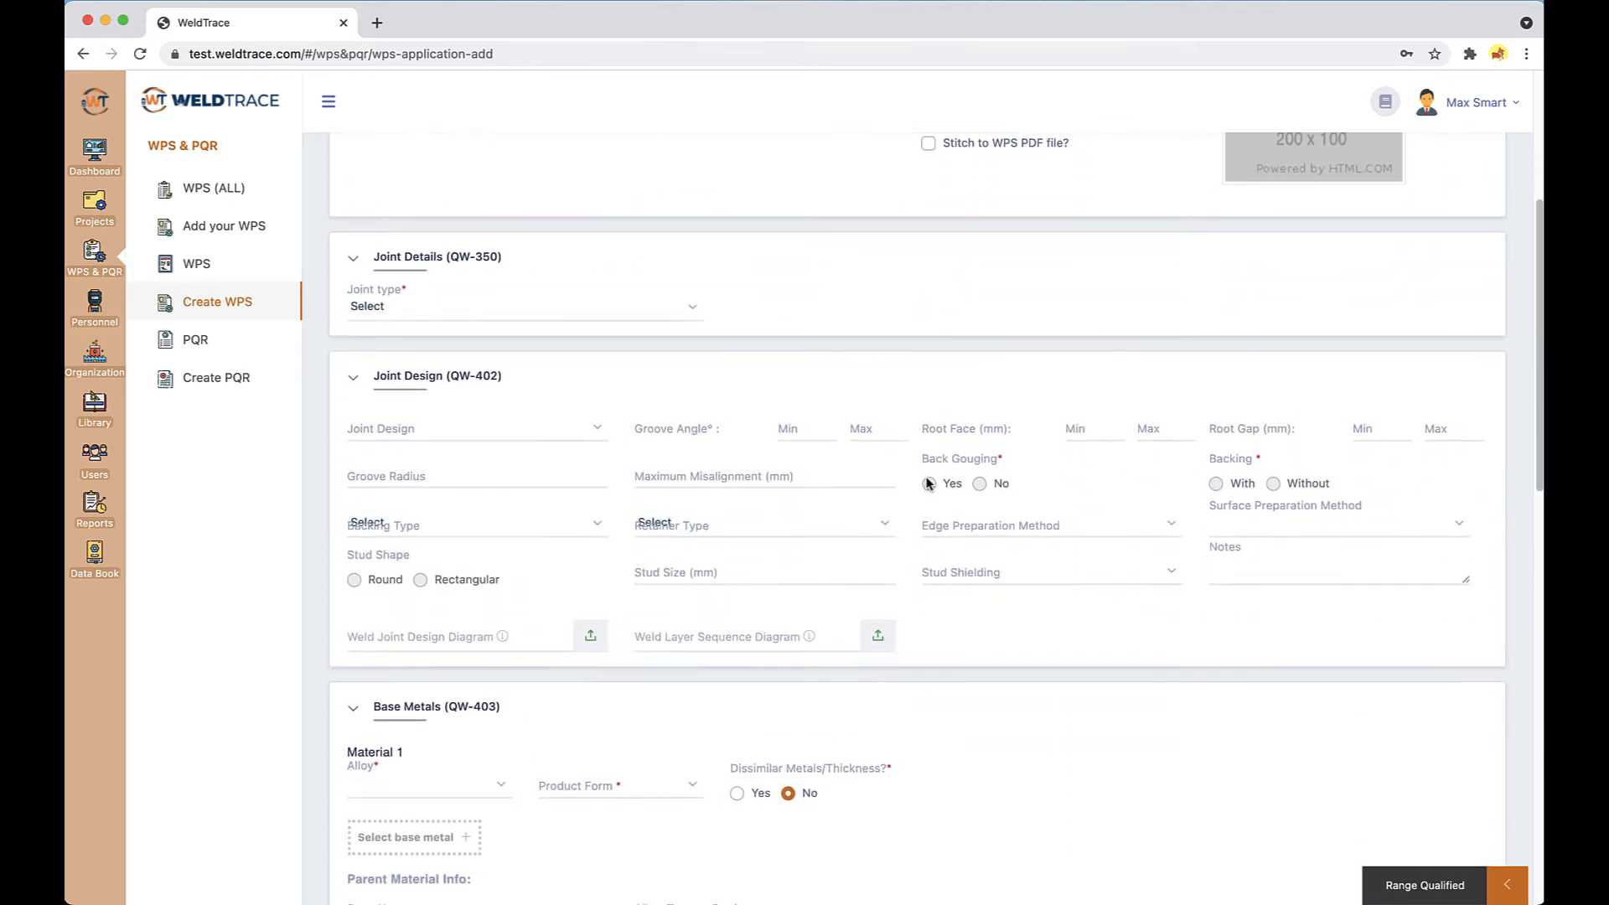
{"action": "scroll", "coordinate": [927, 484], "scroll_direction": "up", "scroll_amount": 5}
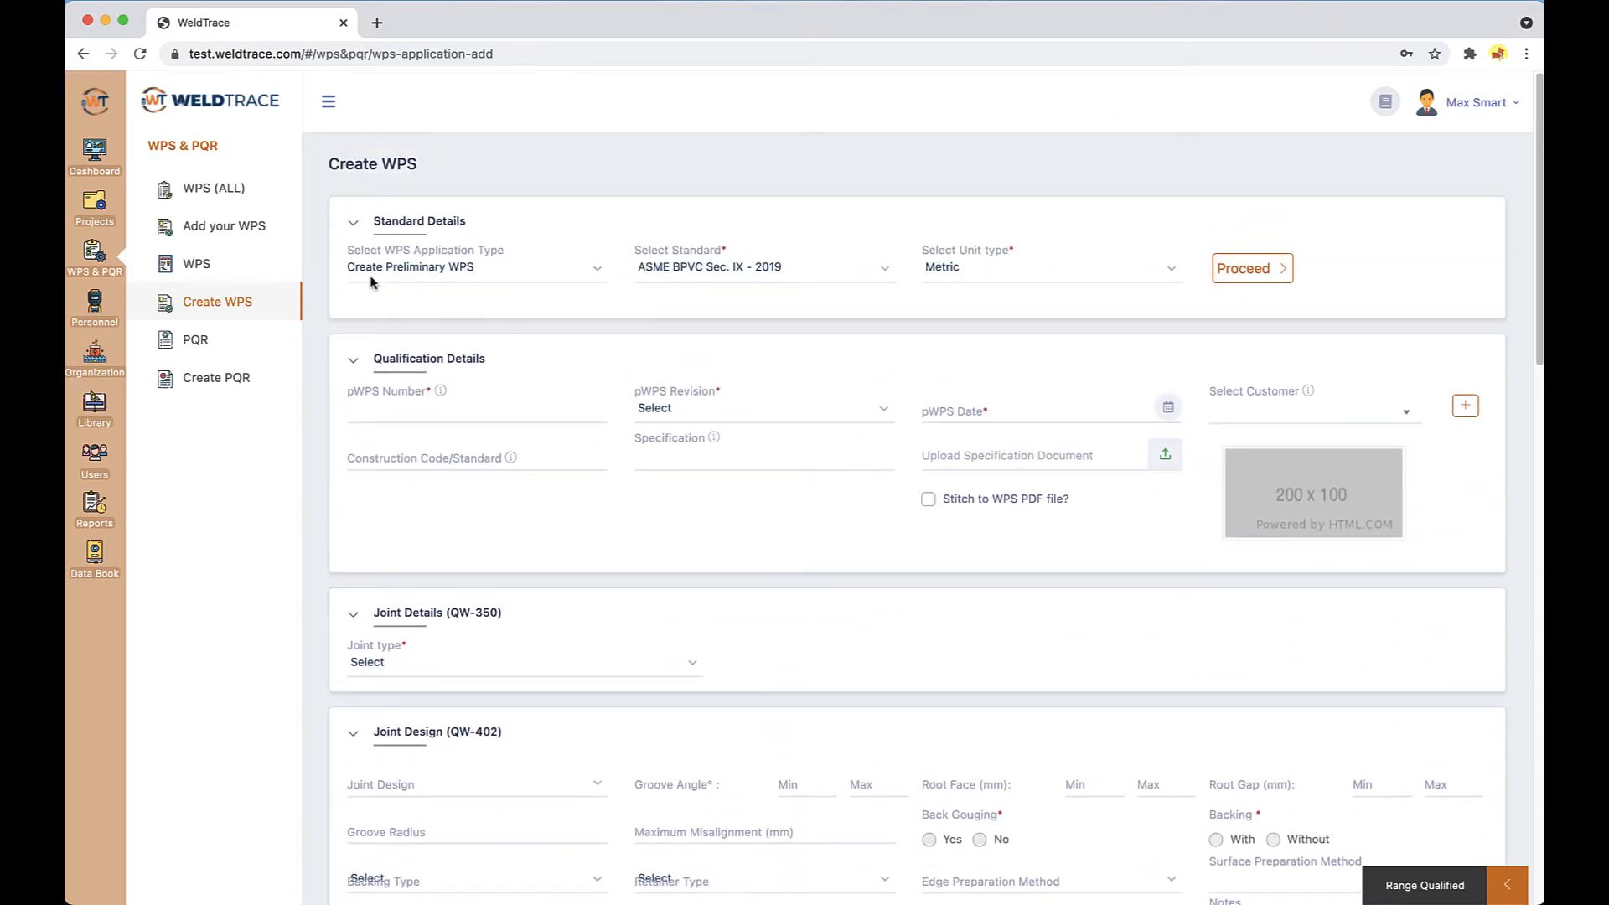
Step: Start adding an own WPS from the full WPS list, with number WPS-SAMPLE-02 and title Sample WPS
{"action": "left_click", "coordinate": [196, 191]}
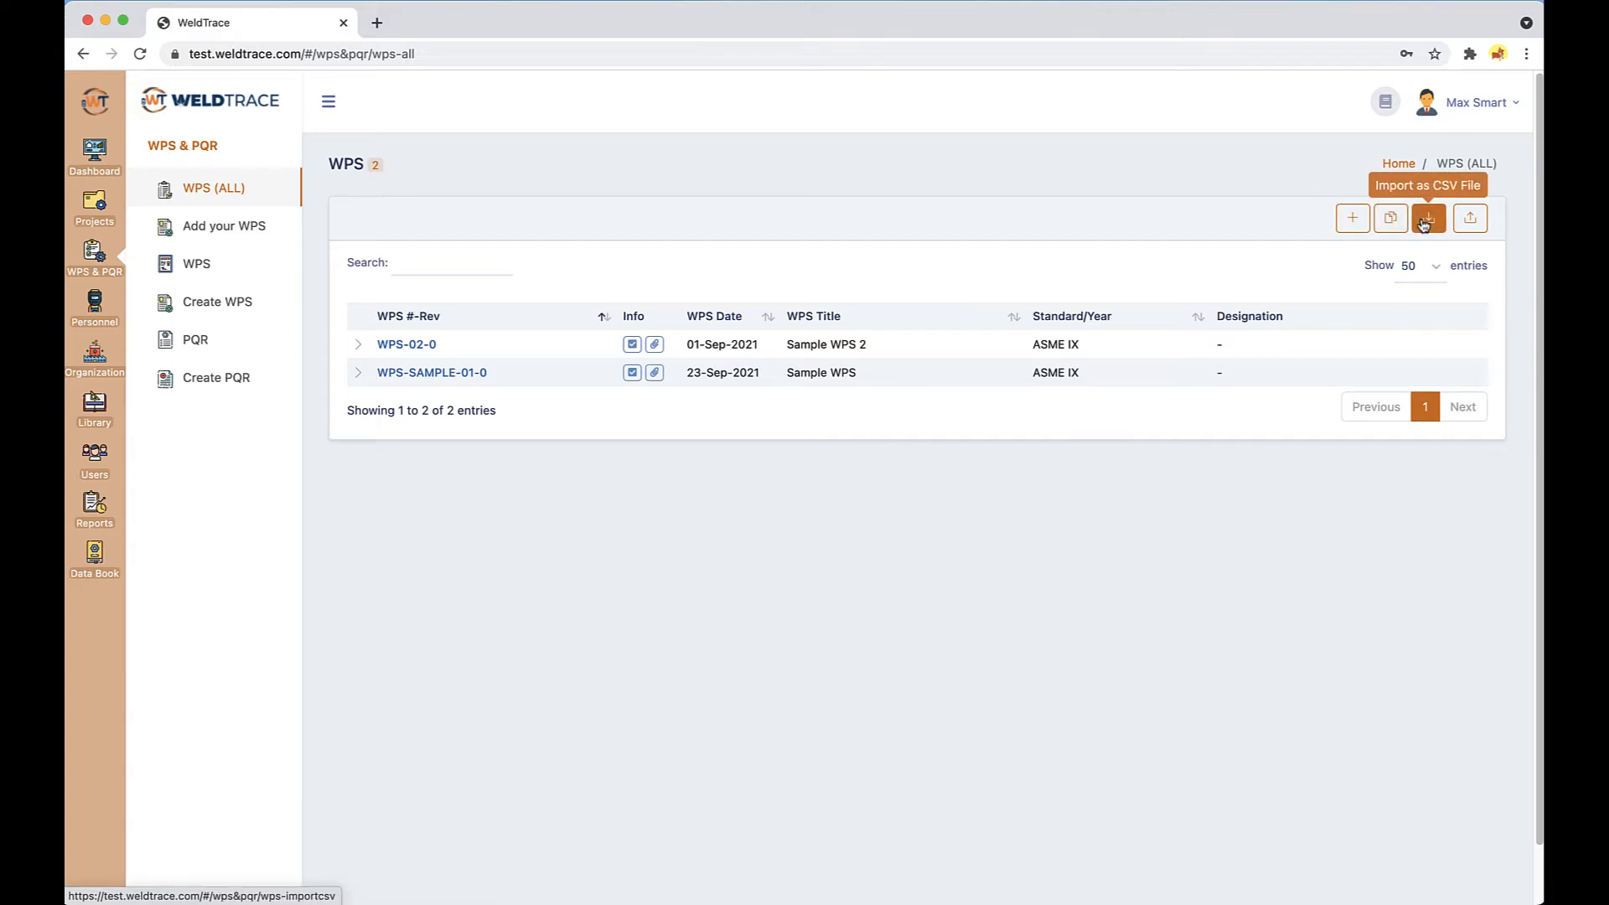
{"action": "left_click", "coordinate": [1354, 219]}
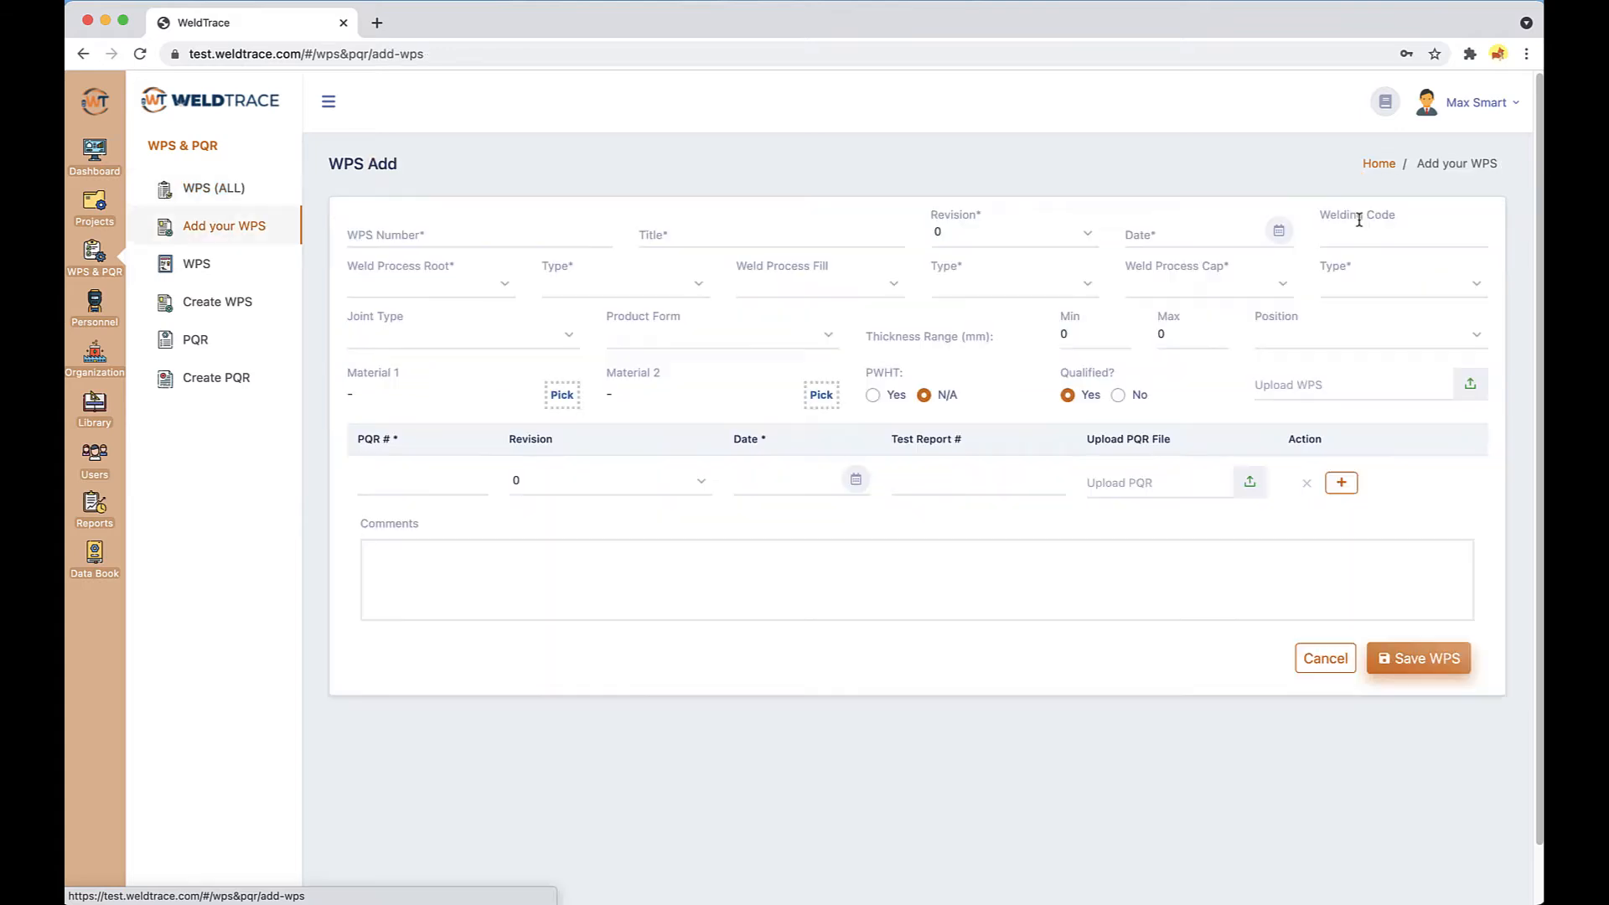
{"action": "left_click", "coordinate": [500, 234]}
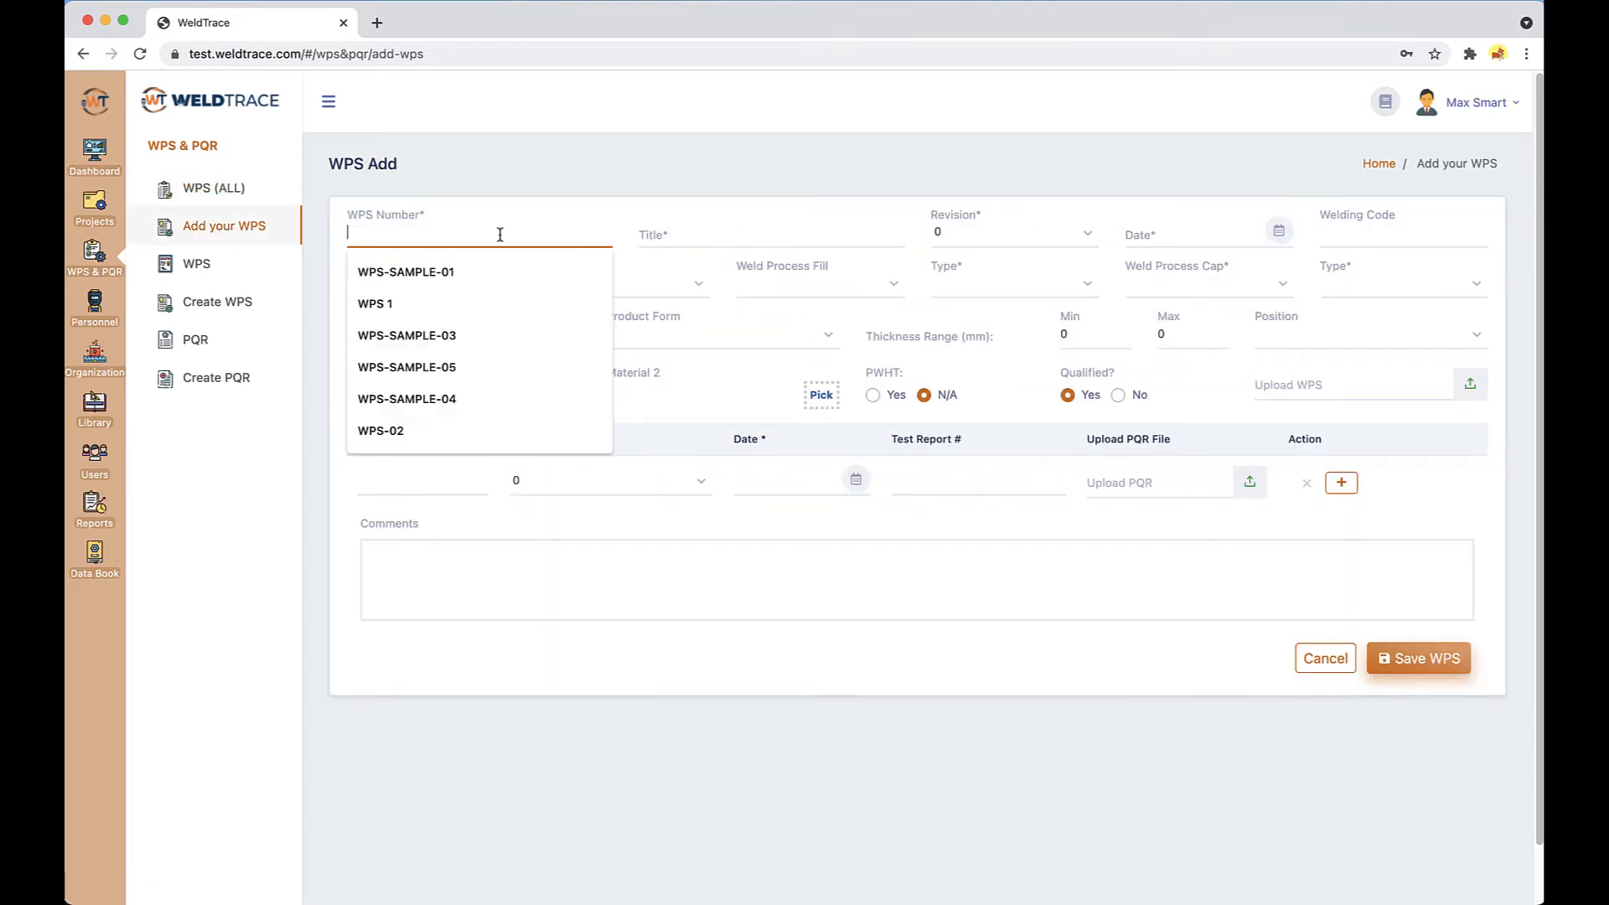
{"action": "left_click", "coordinate": [466, 272]}
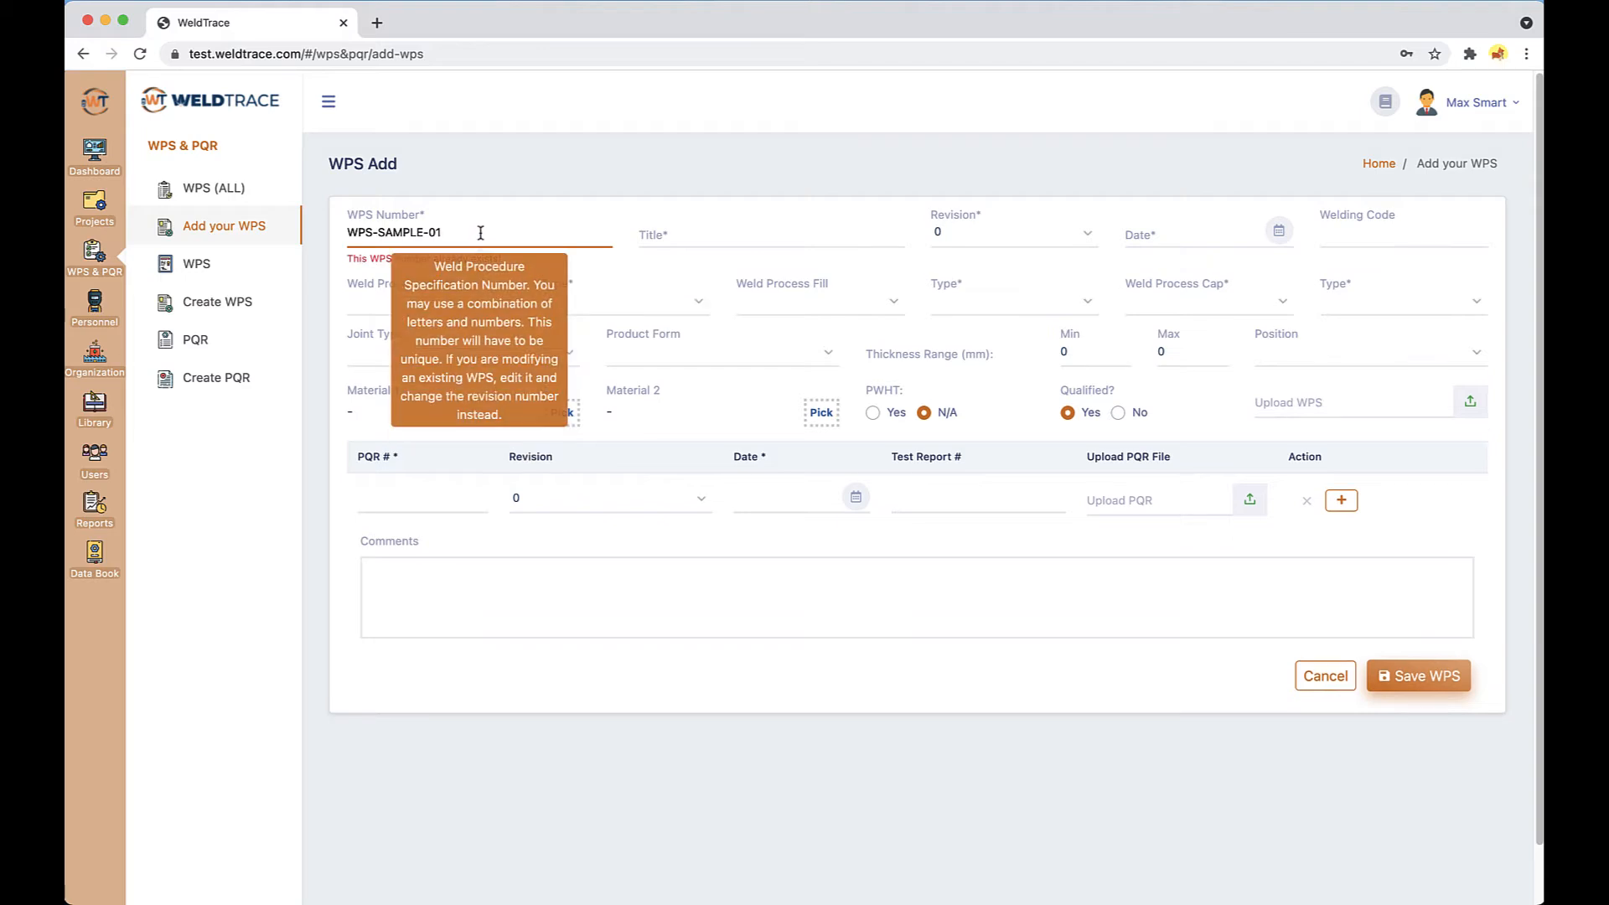
{"action": "key", "text": "BackSpace"}
{"action": "type", "text": "2"}
{"action": "left_click", "coordinate": [768, 239]}
{"action": "left_click", "coordinate": [762, 266]}
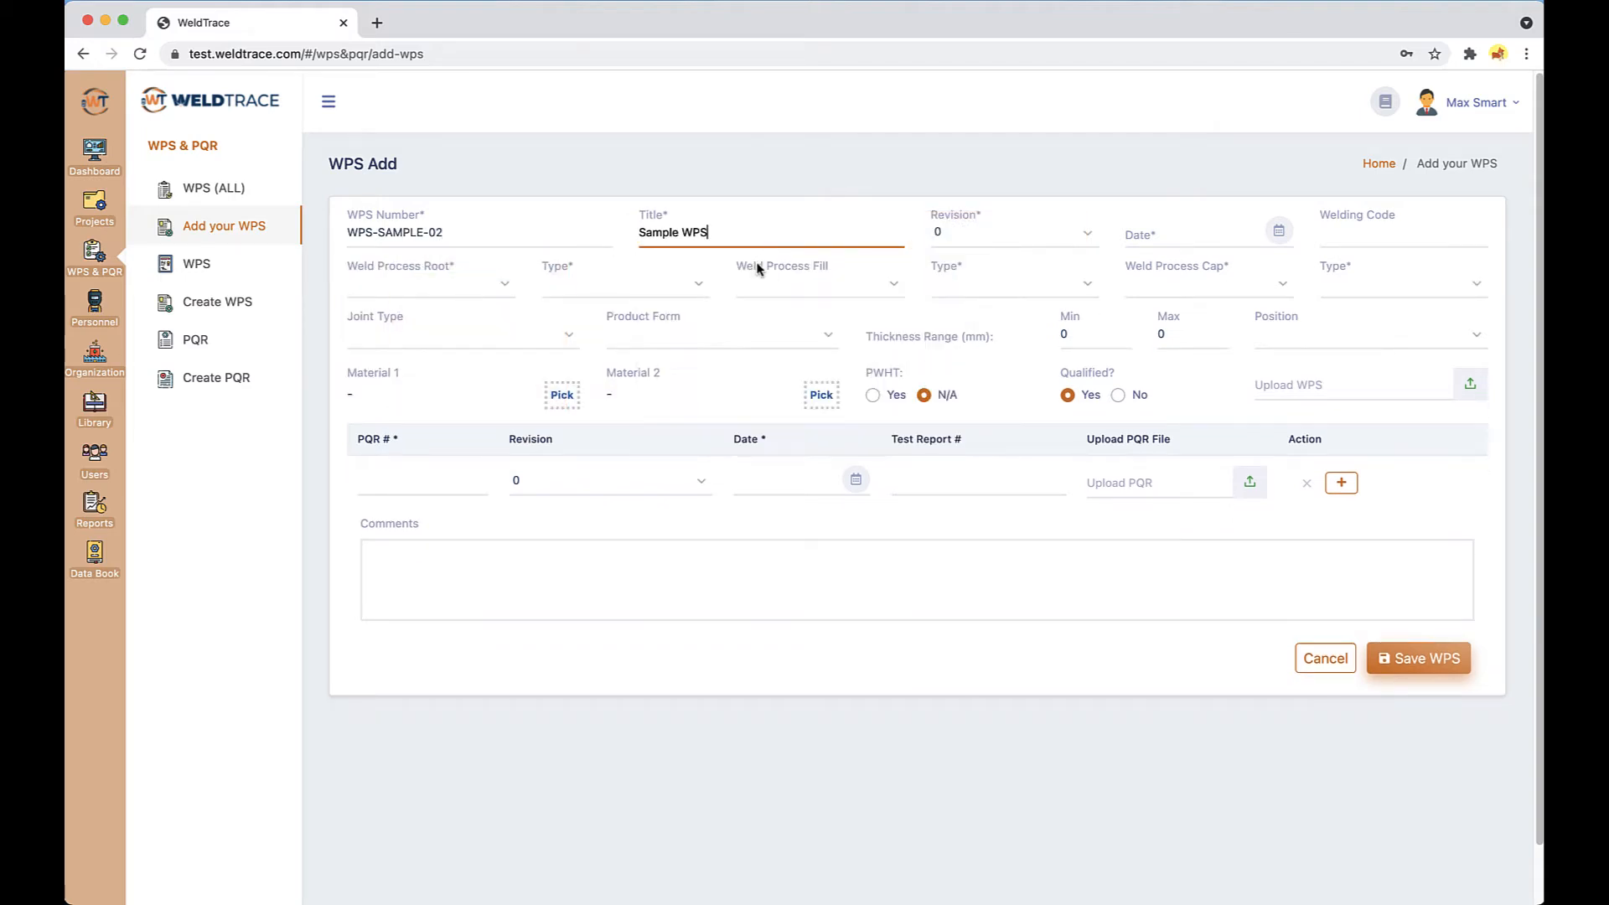
Step: Set the WPS date to 10-Sep-2021 and the welding code to ASME IX
{"action": "left_click", "coordinate": [1199, 239]}
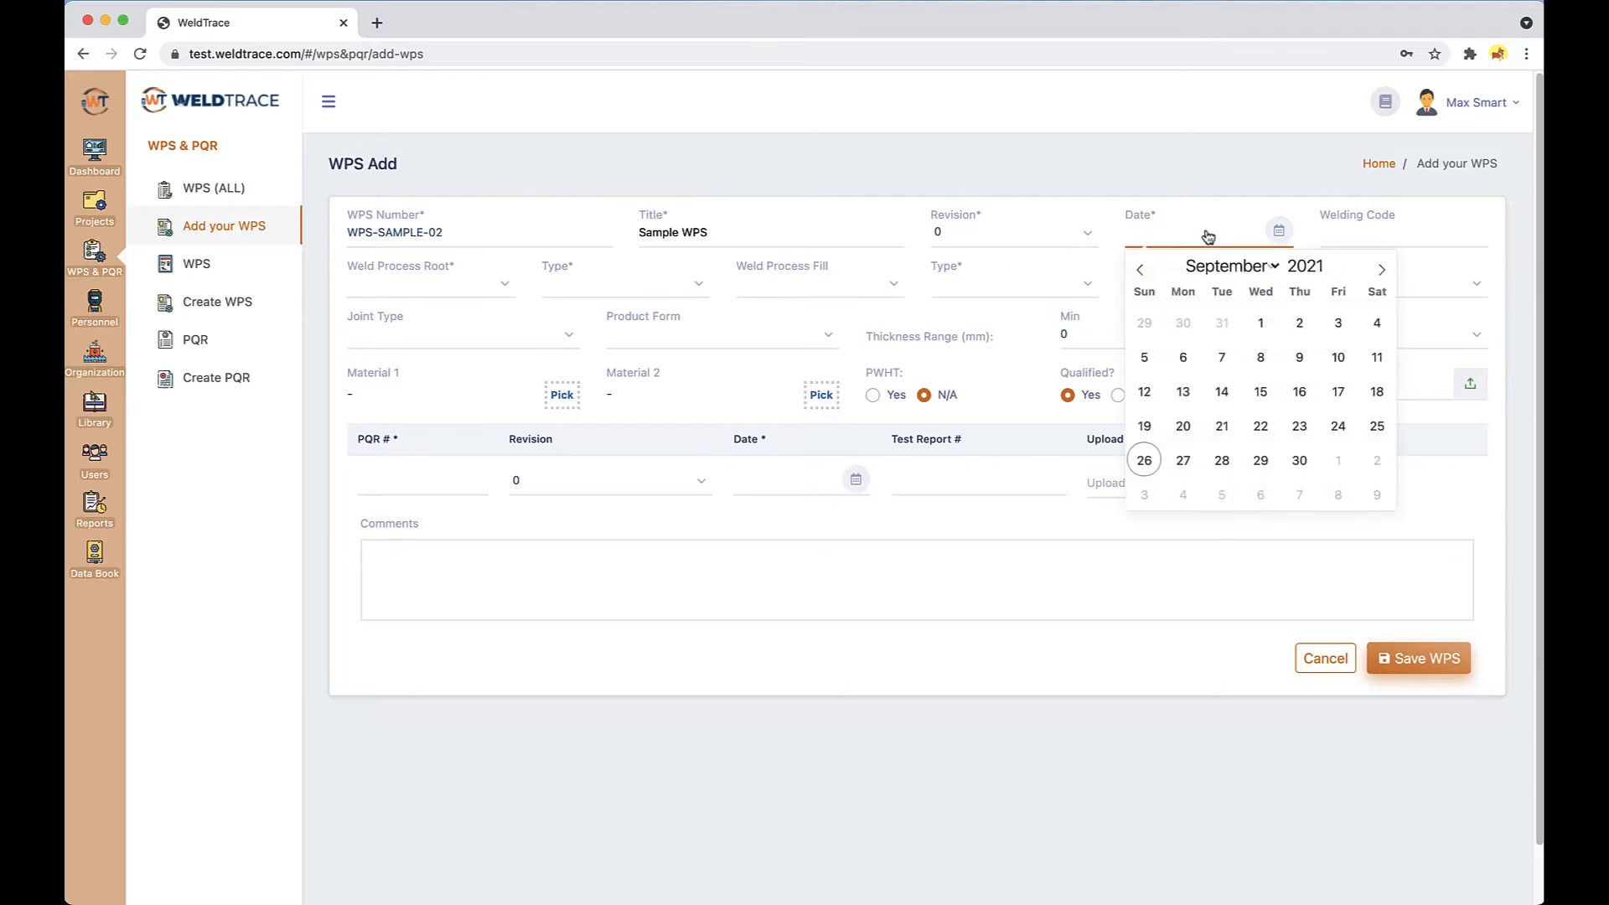
{"action": "left_click", "coordinate": [1338, 357]}
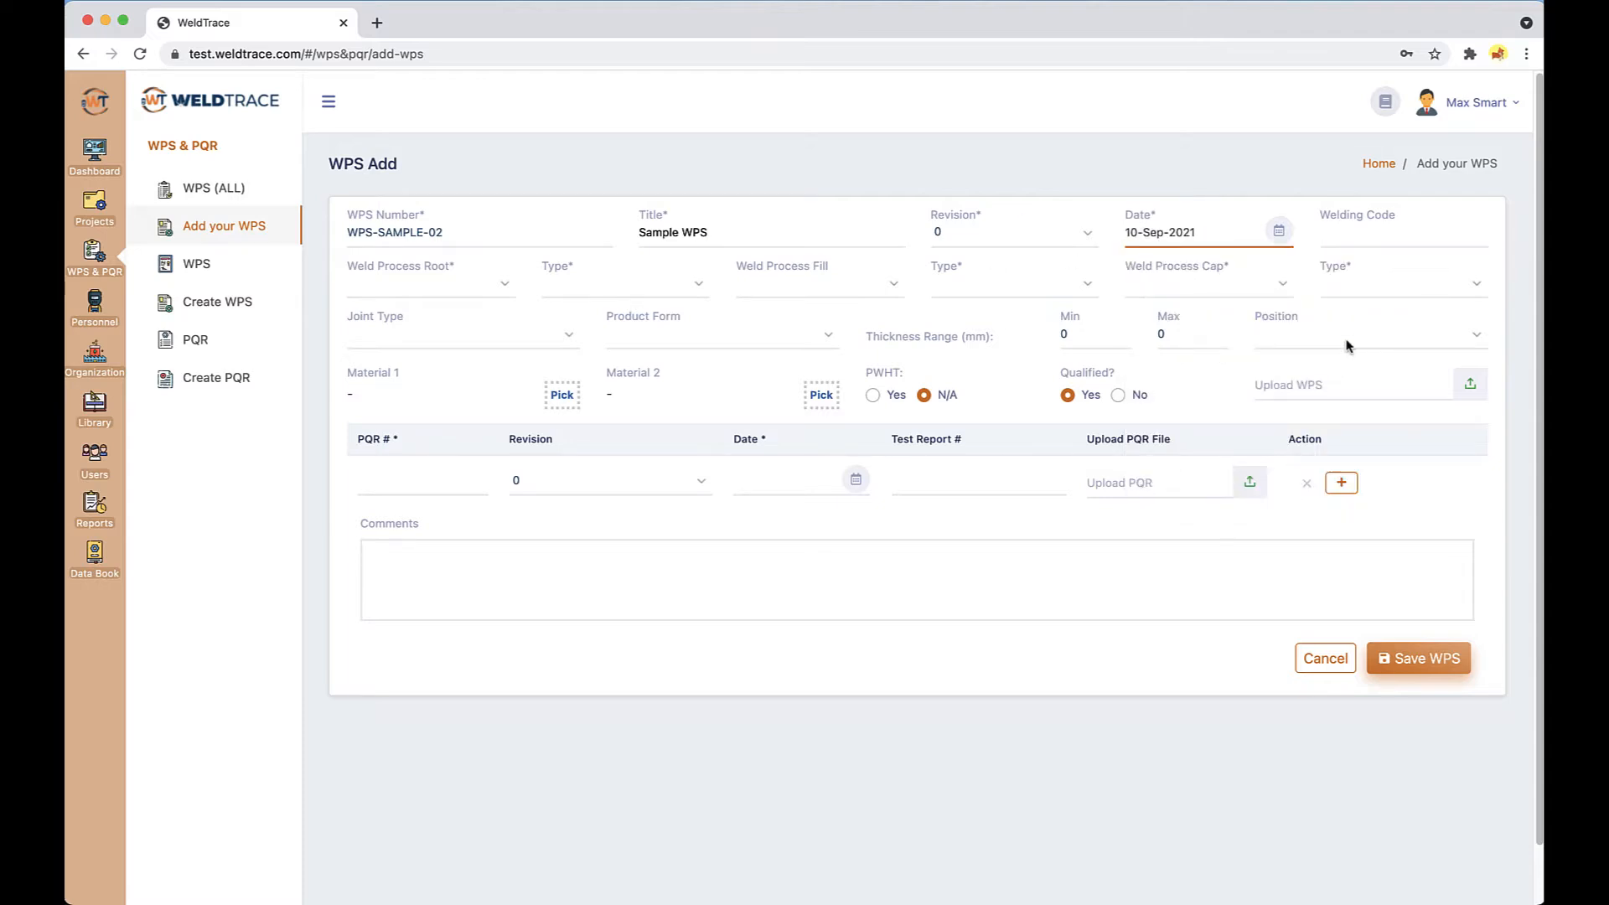
{"action": "left_click", "coordinate": [1385, 241]}
{"action": "left_click", "coordinate": [1397, 474]}
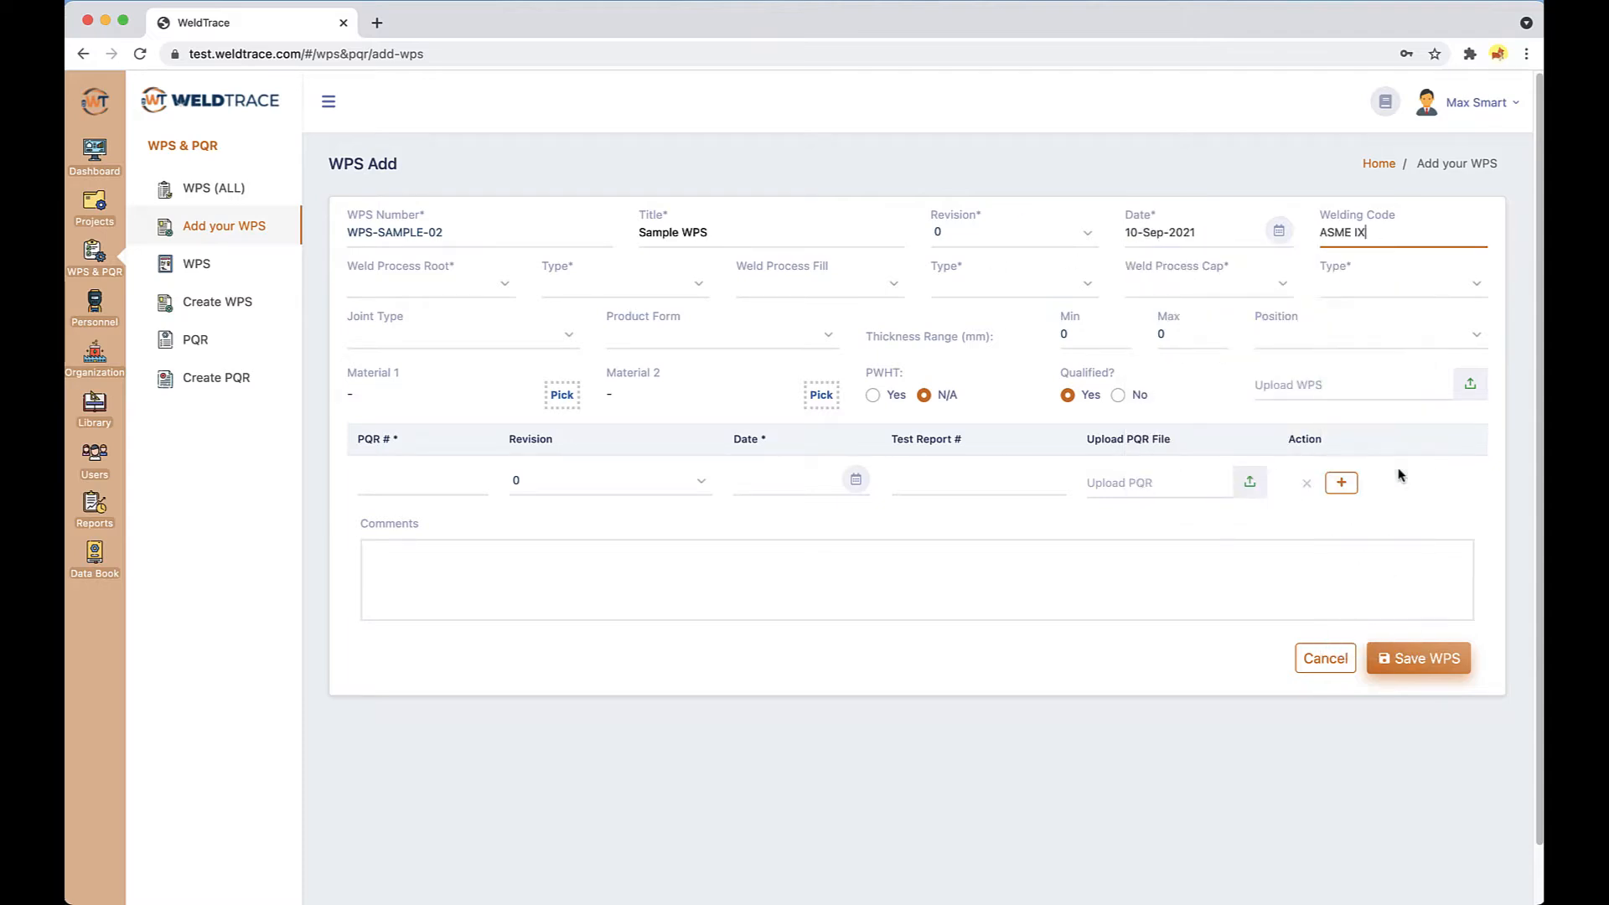
Step: Set the root weld process to SMAW and its type to Manual
{"action": "left_click", "coordinate": [460, 283]}
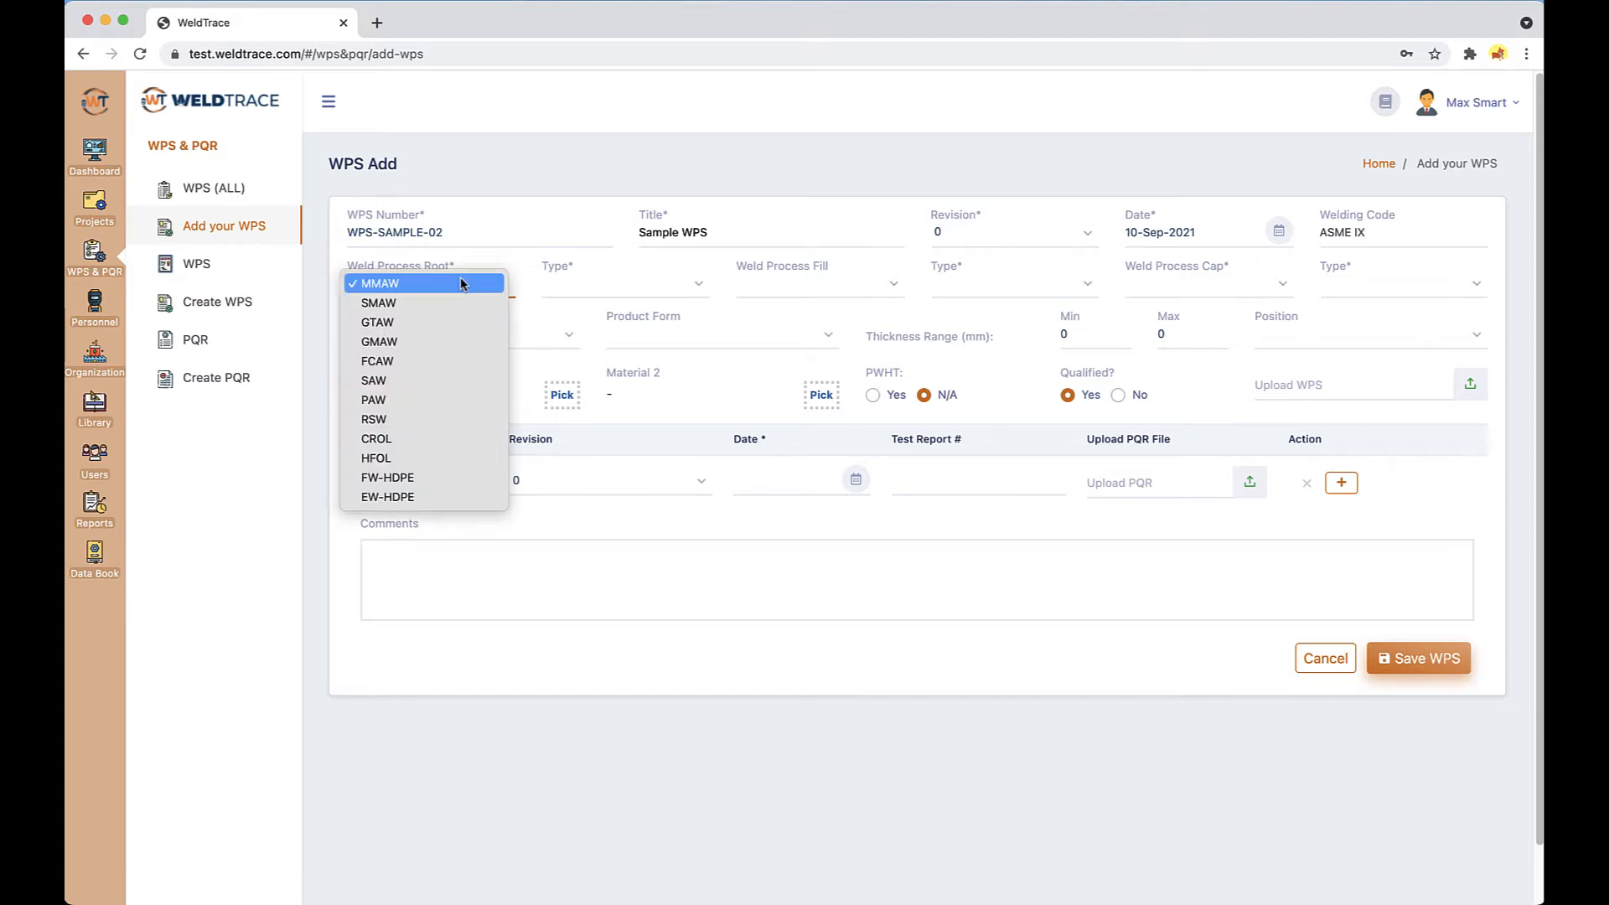
{"action": "left_click", "coordinate": [451, 300]}
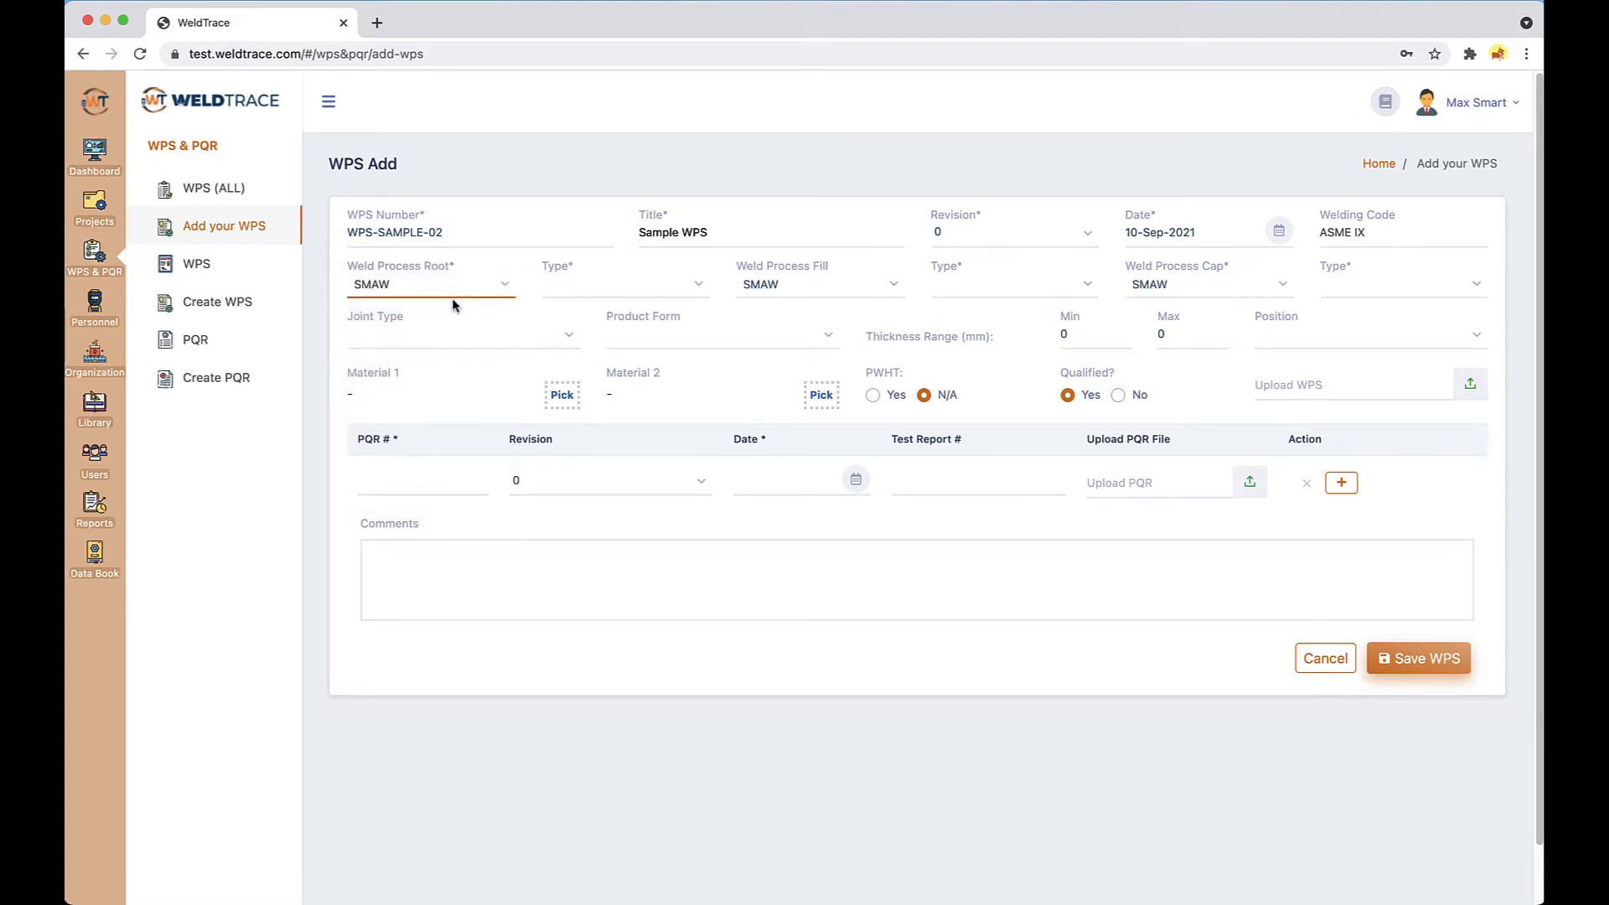
{"action": "left_click", "coordinate": [620, 289]}
{"action": "left_click", "coordinate": [618, 286]}
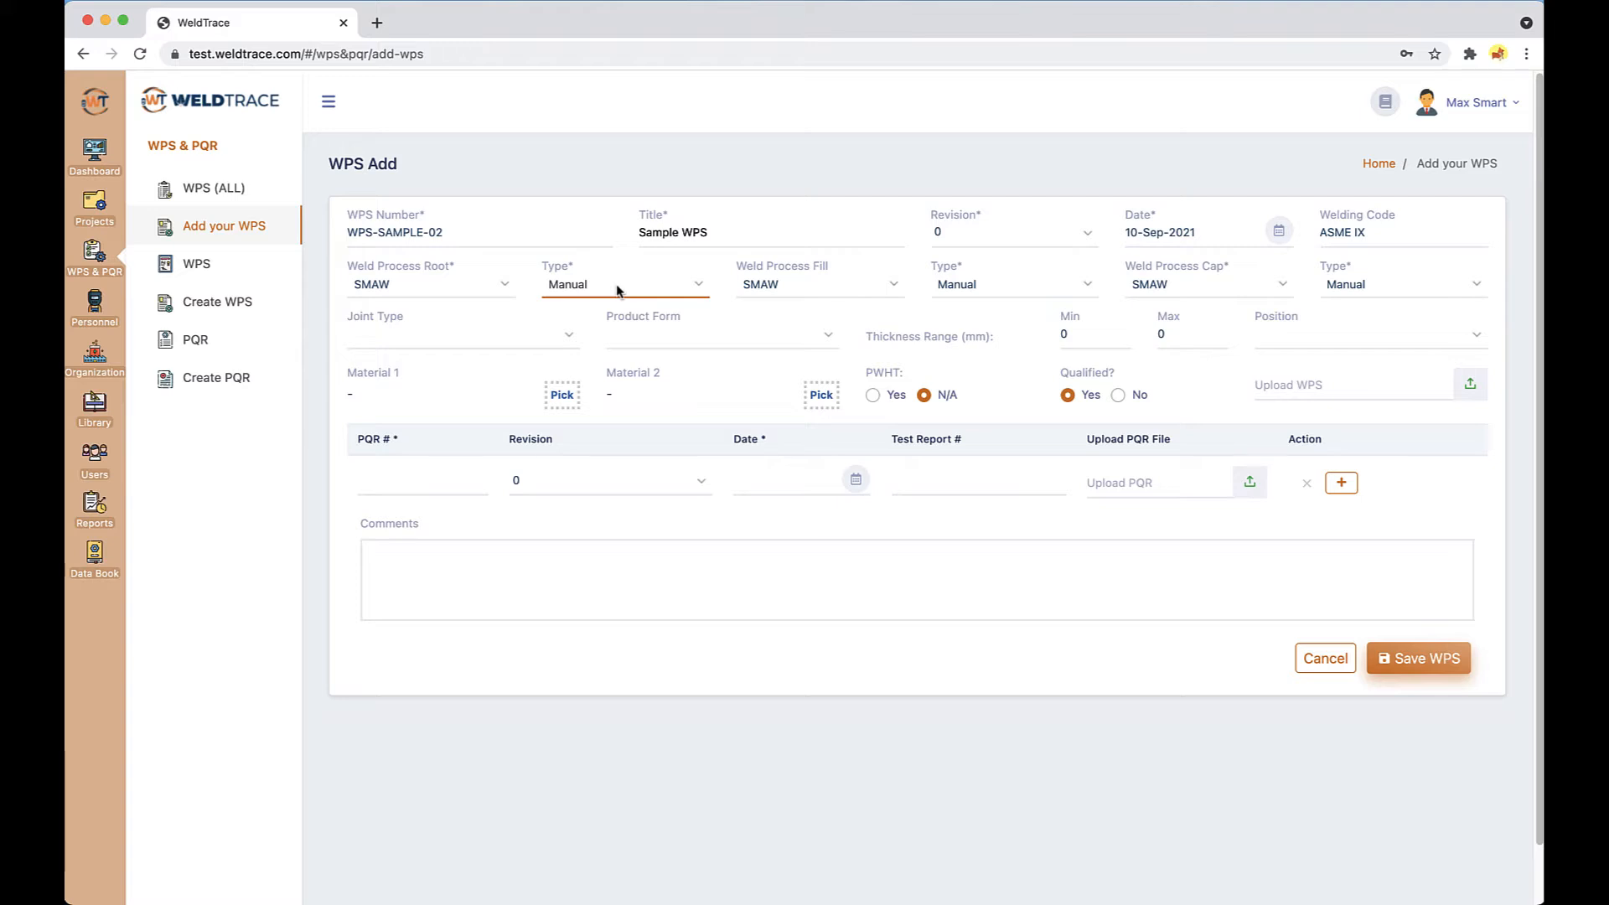
Step: Set the joint type to Groove and the product form to Pipe
{"action": "left_click", "coordinate": [494, 337]}
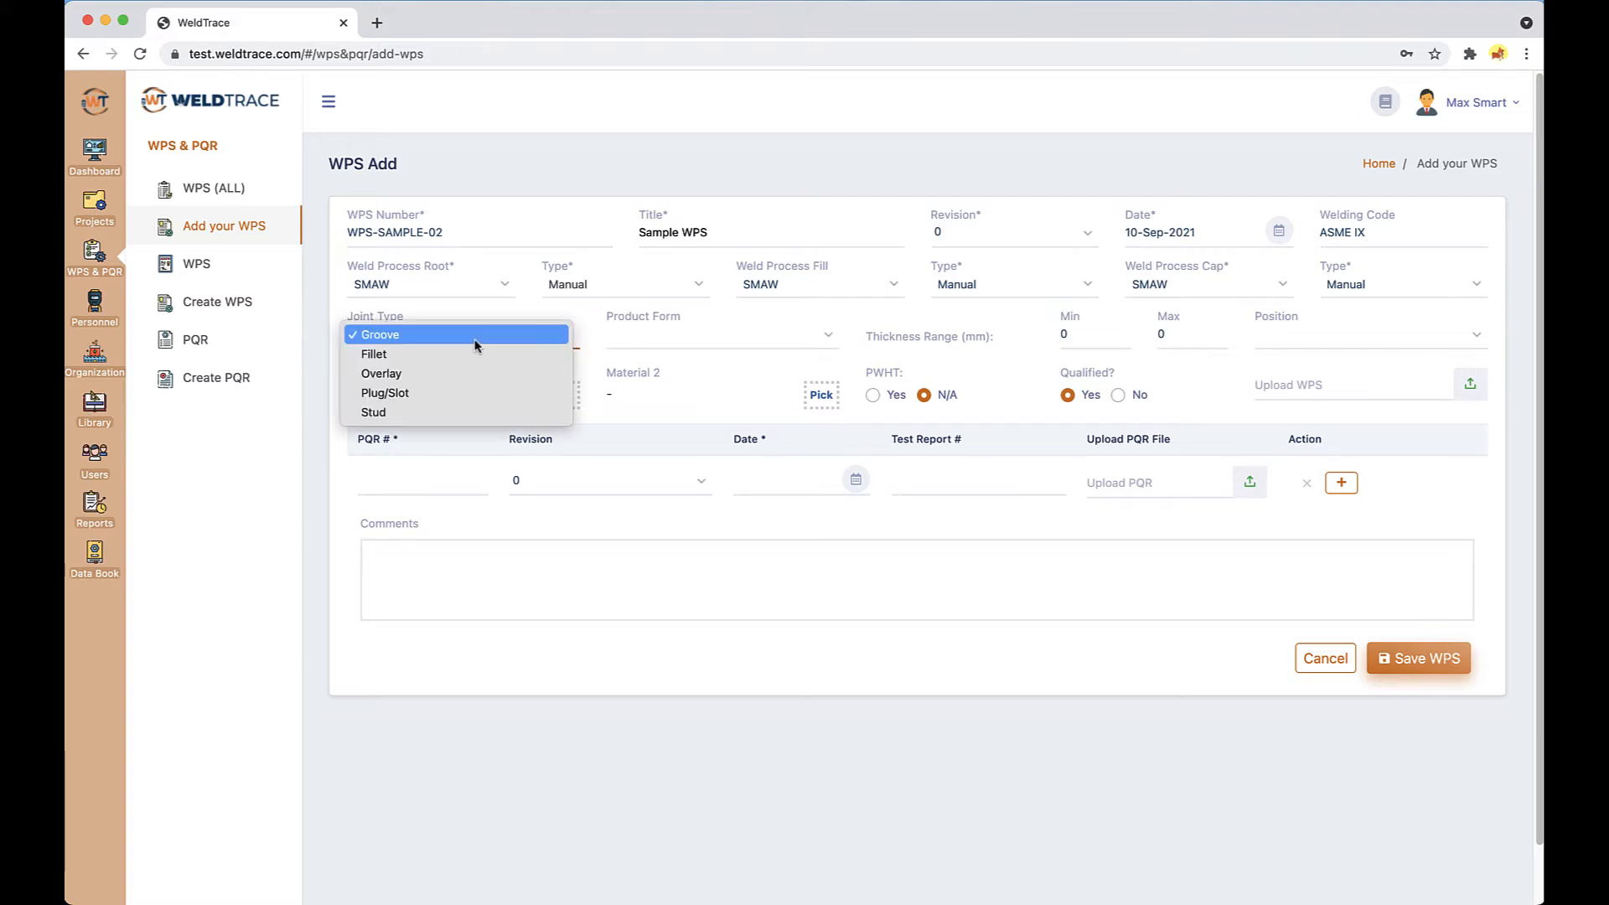
{"action": "left_click", "coordinate": [479, 343]}
{"action": "left_click", "coordinate": [700, 337]}
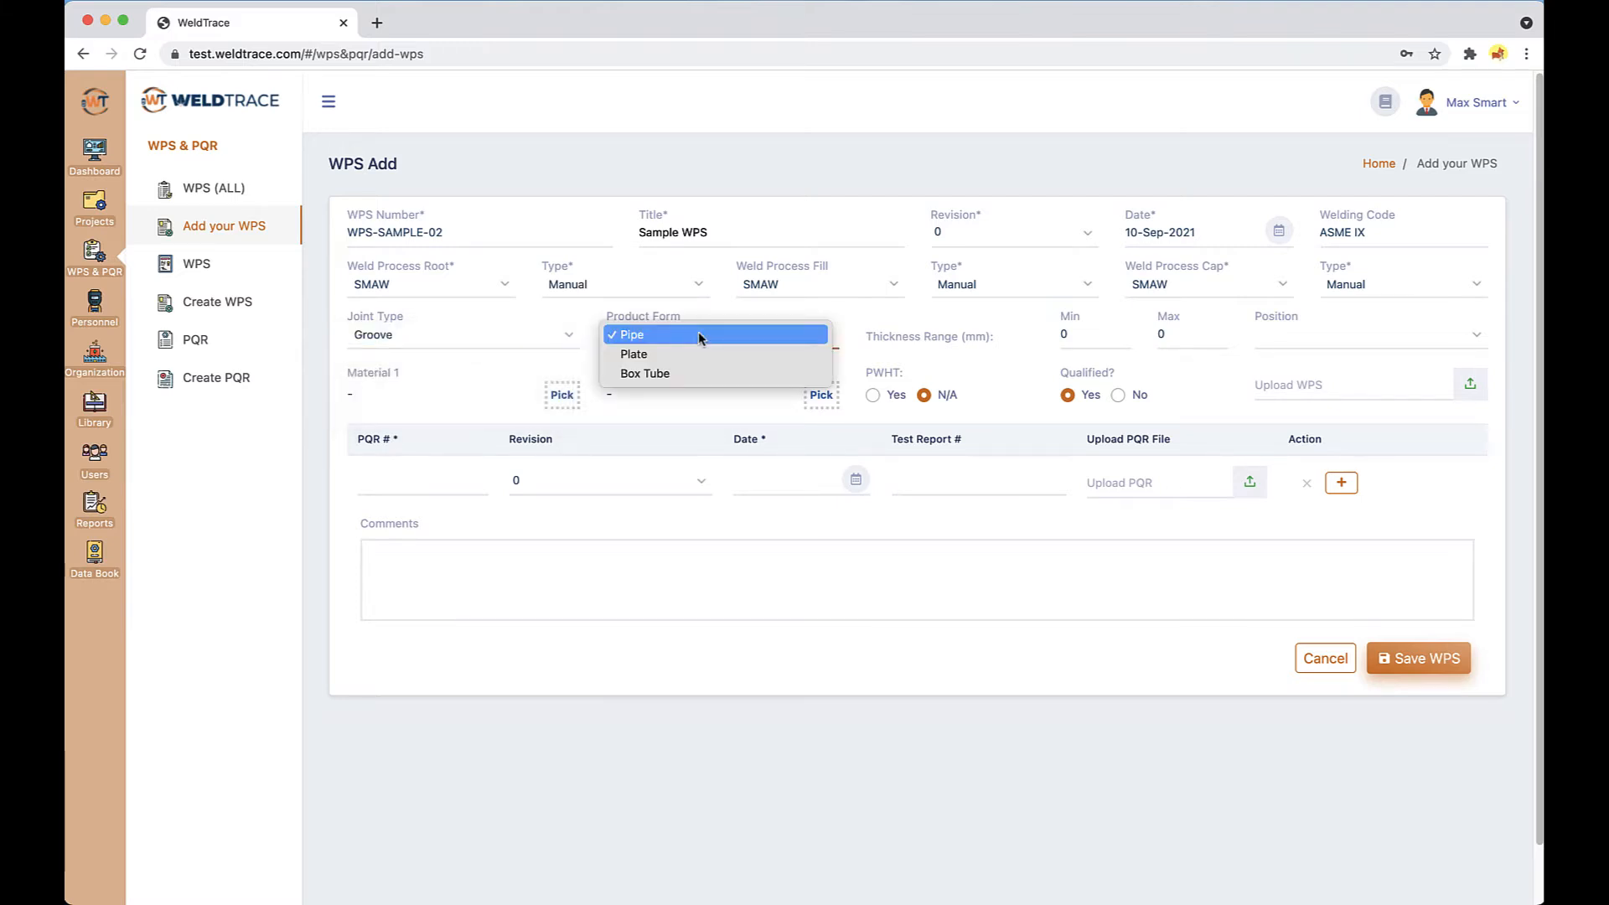
{"action": "left_click", "coordinate": [699, 336]}
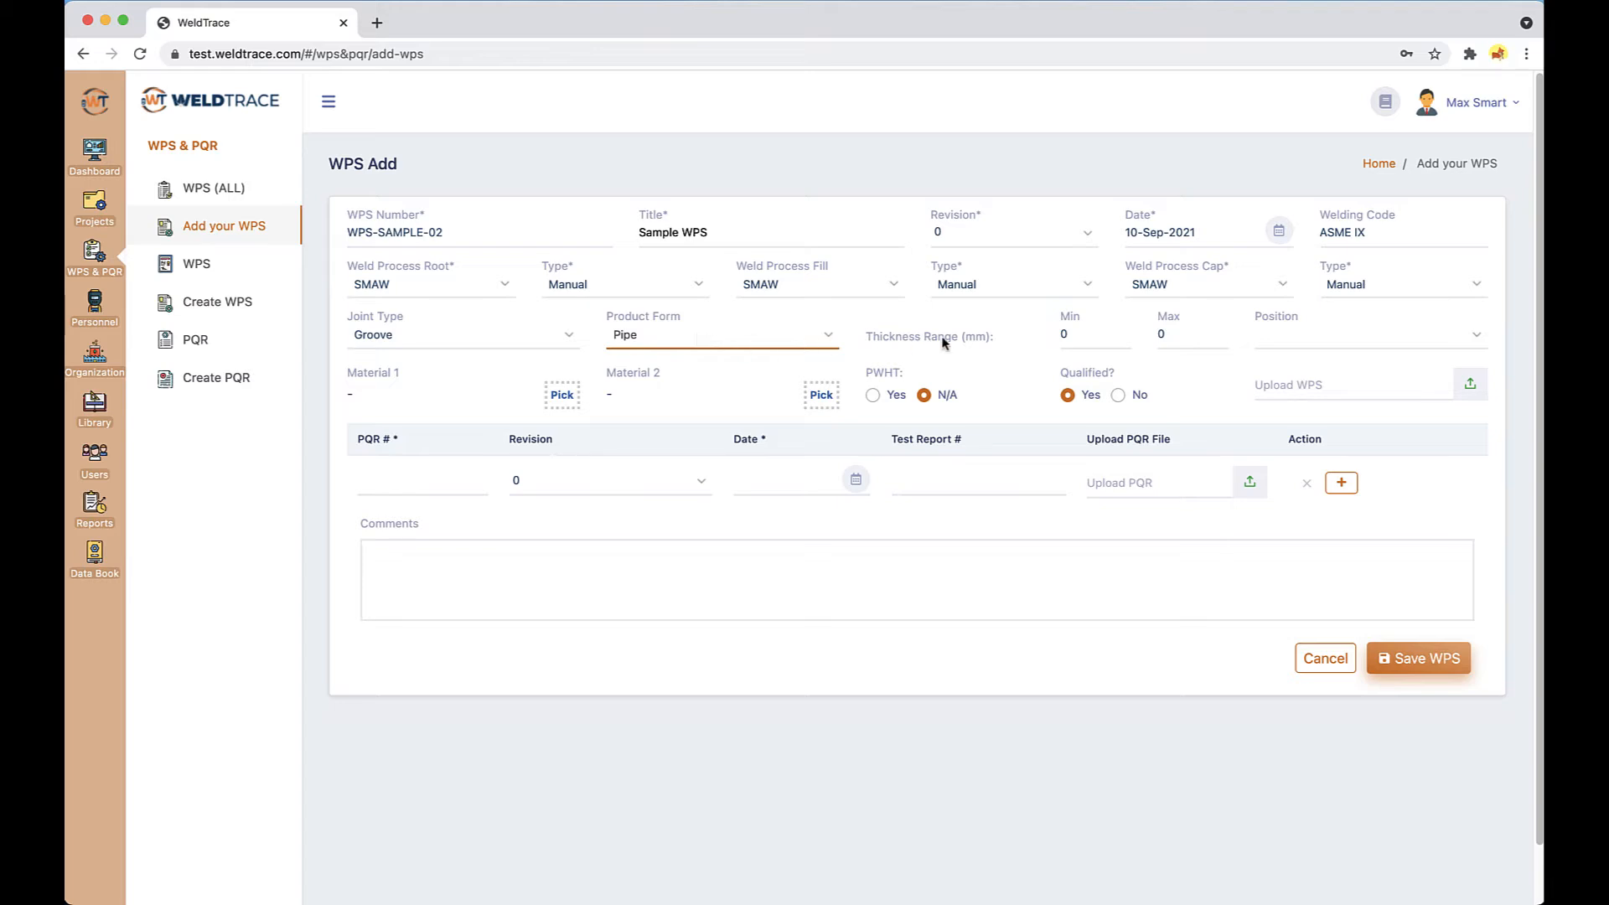
Step: Set the thickness range to 3 mm minimum and 6 mm maximum, and the welding position to All
{"action": "left_click", "coordinate": [1093, 335]}
{"action": "type", "text": "3"}
{"action": "left_click", "coordinate": [1205, 346]}
{"action": "left_click", "coordinate": [1380, 341]}
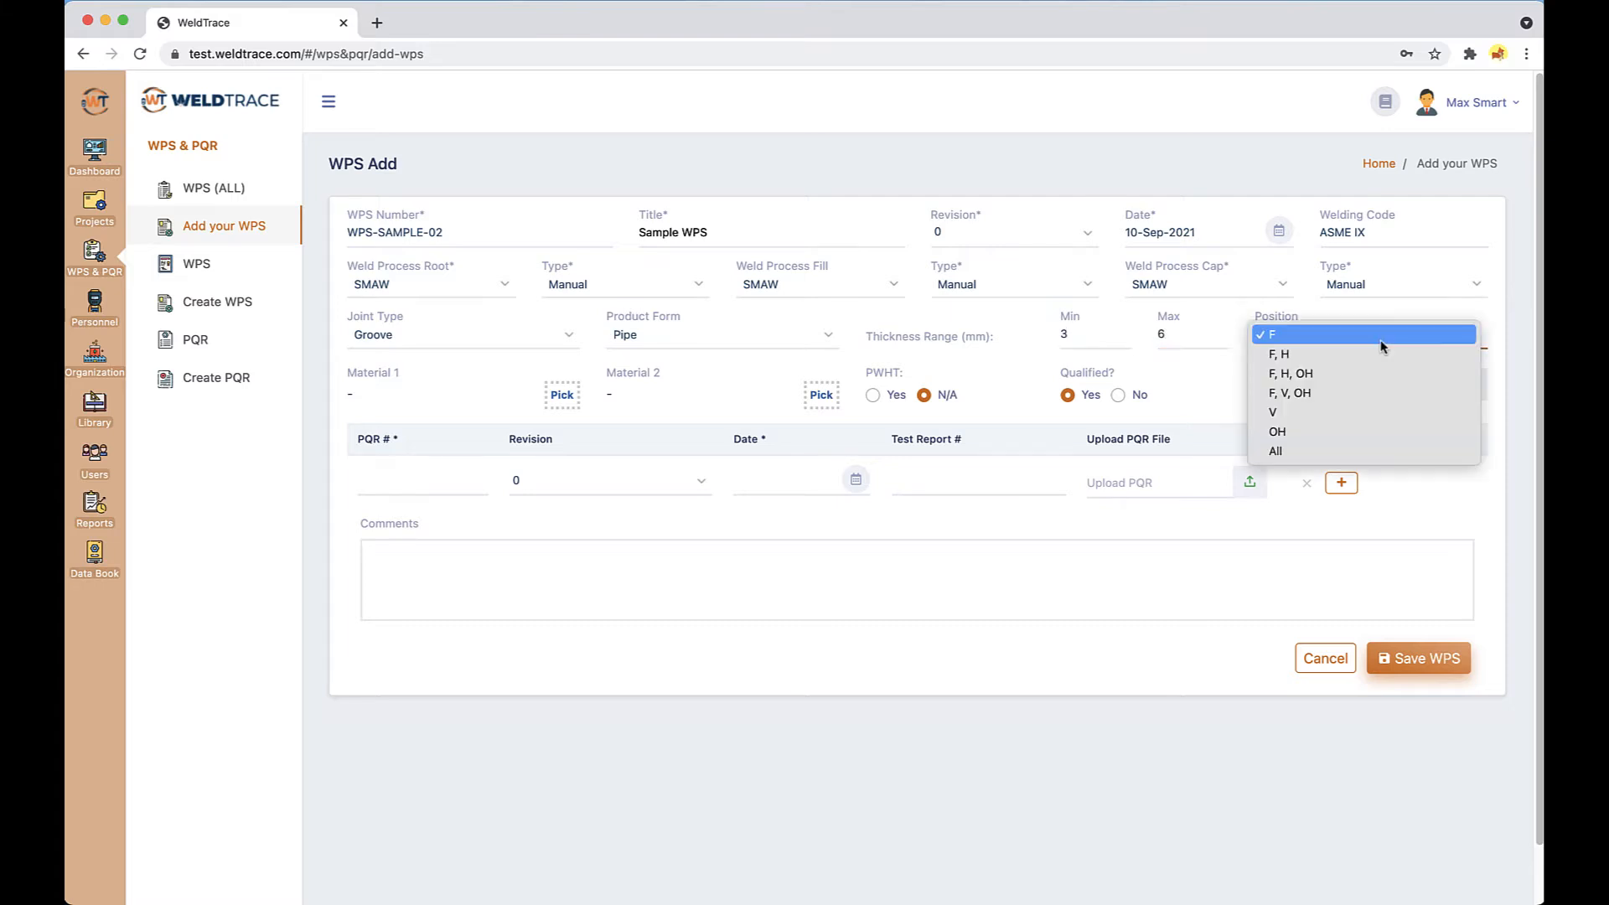
{"action": "left_click", "coordinate": [1324, 449]}
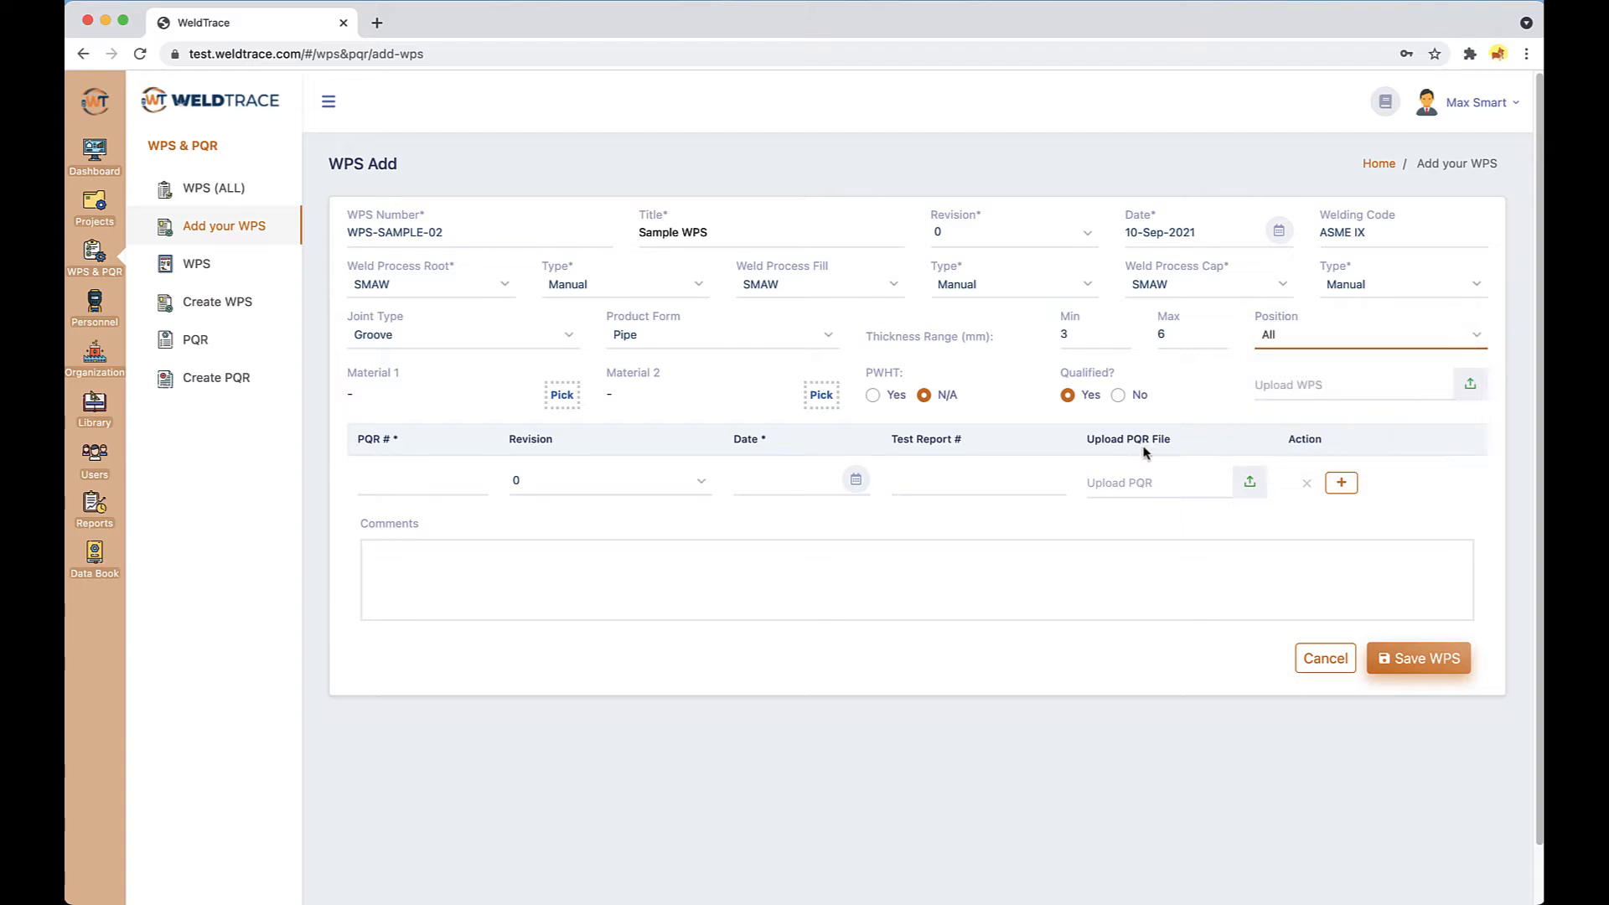
Step: Sort the base metals for Material 1 by specification number and save BM-916 (5L, X42M) as the choice
{"action": "left_click", "coordinate": [563, 395]}
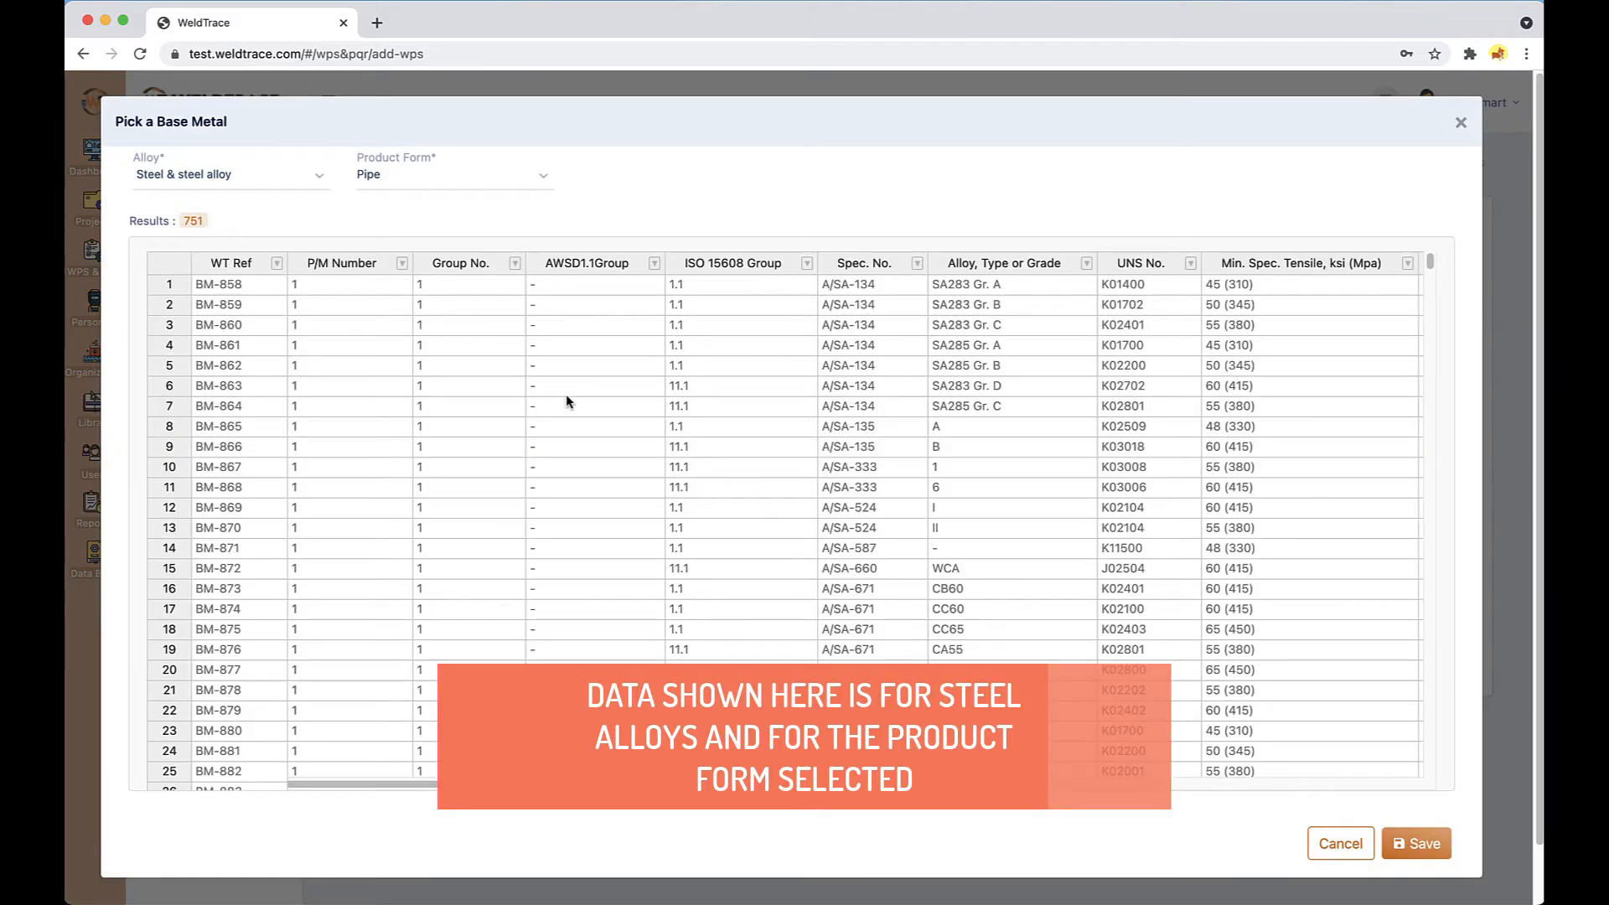
{"action": "left_click", "coordinate": [851, 265]}
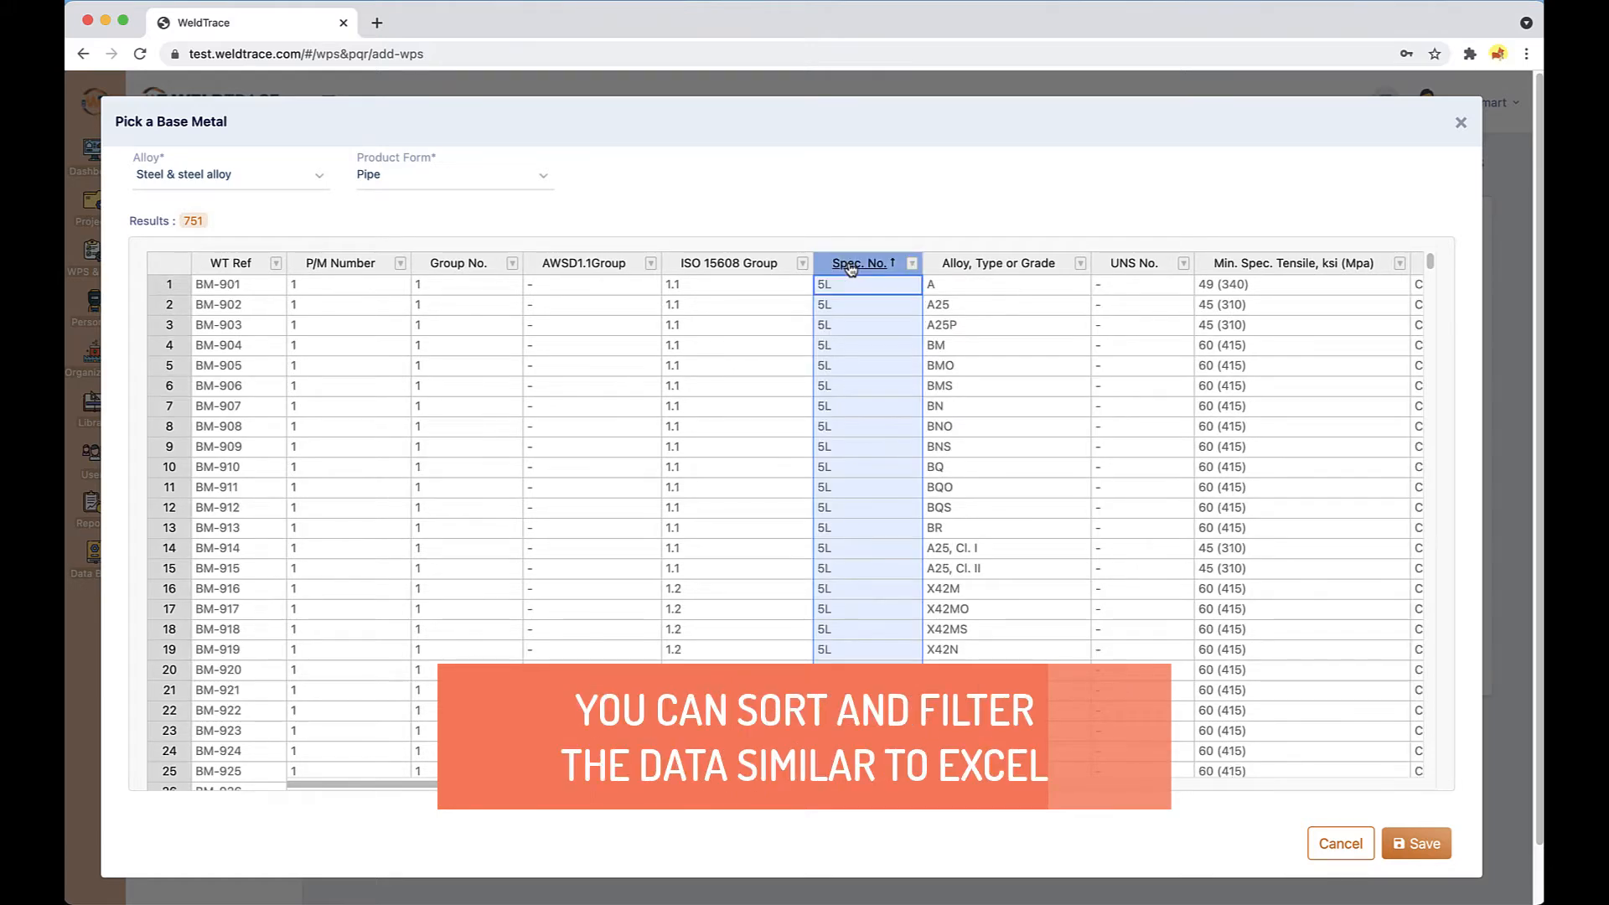
{"action": "left_click", "coordinate": [865, 589]}
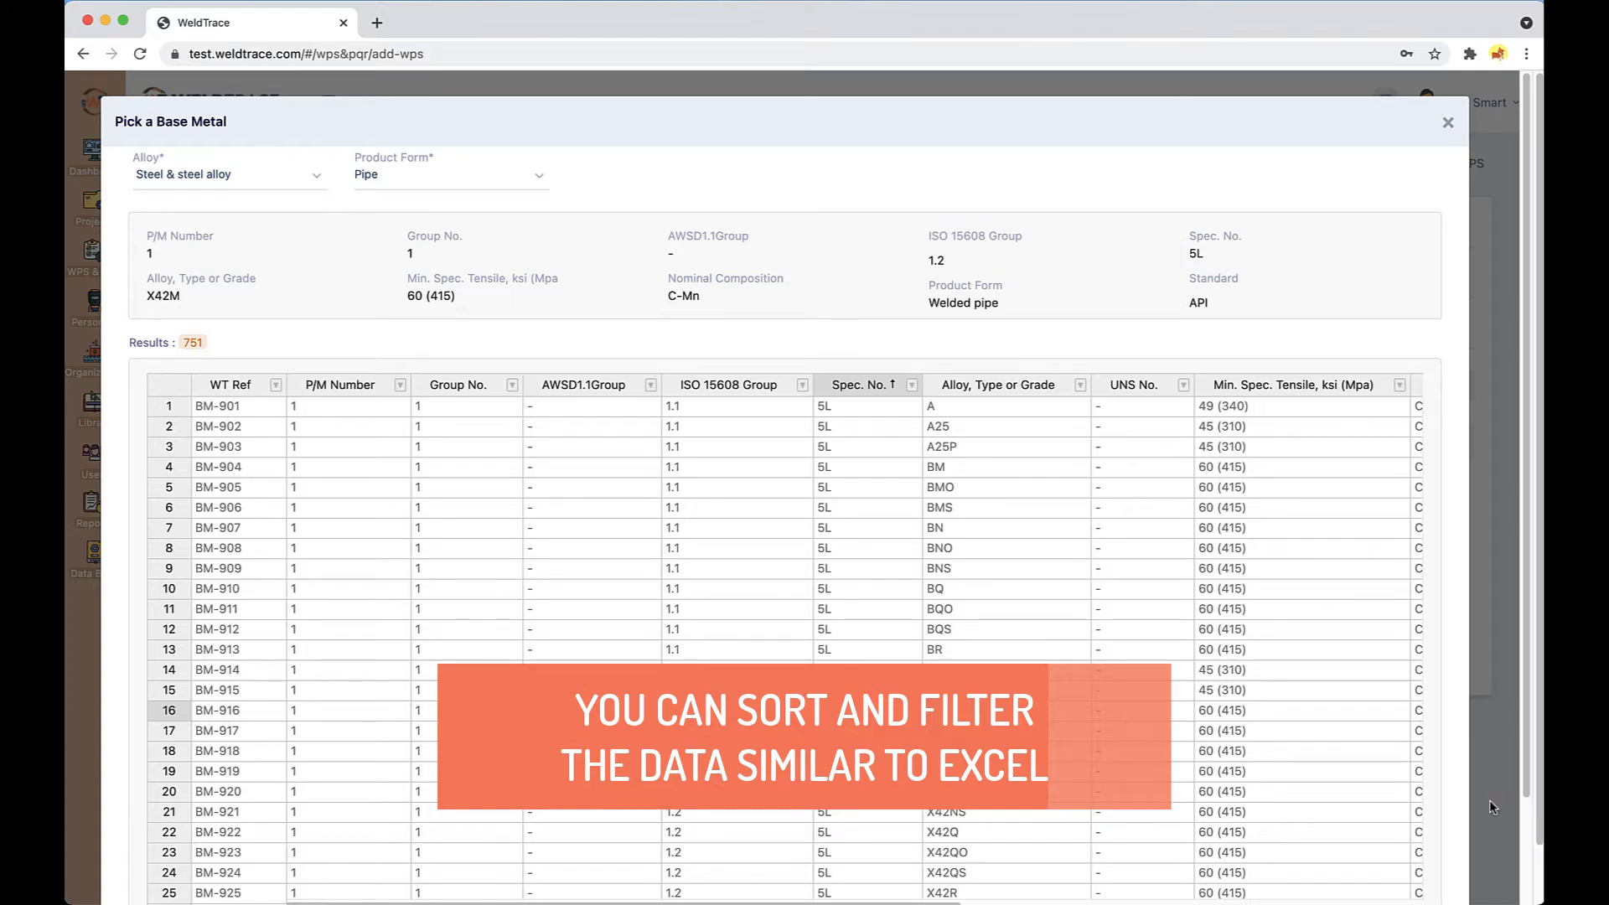
{"action": "scroll", "coordinate": [1489, 801], "scroll_direction": "down", "scroll_amount": 3}
{"action": "left_click", "coordinate": [1437, 848]}
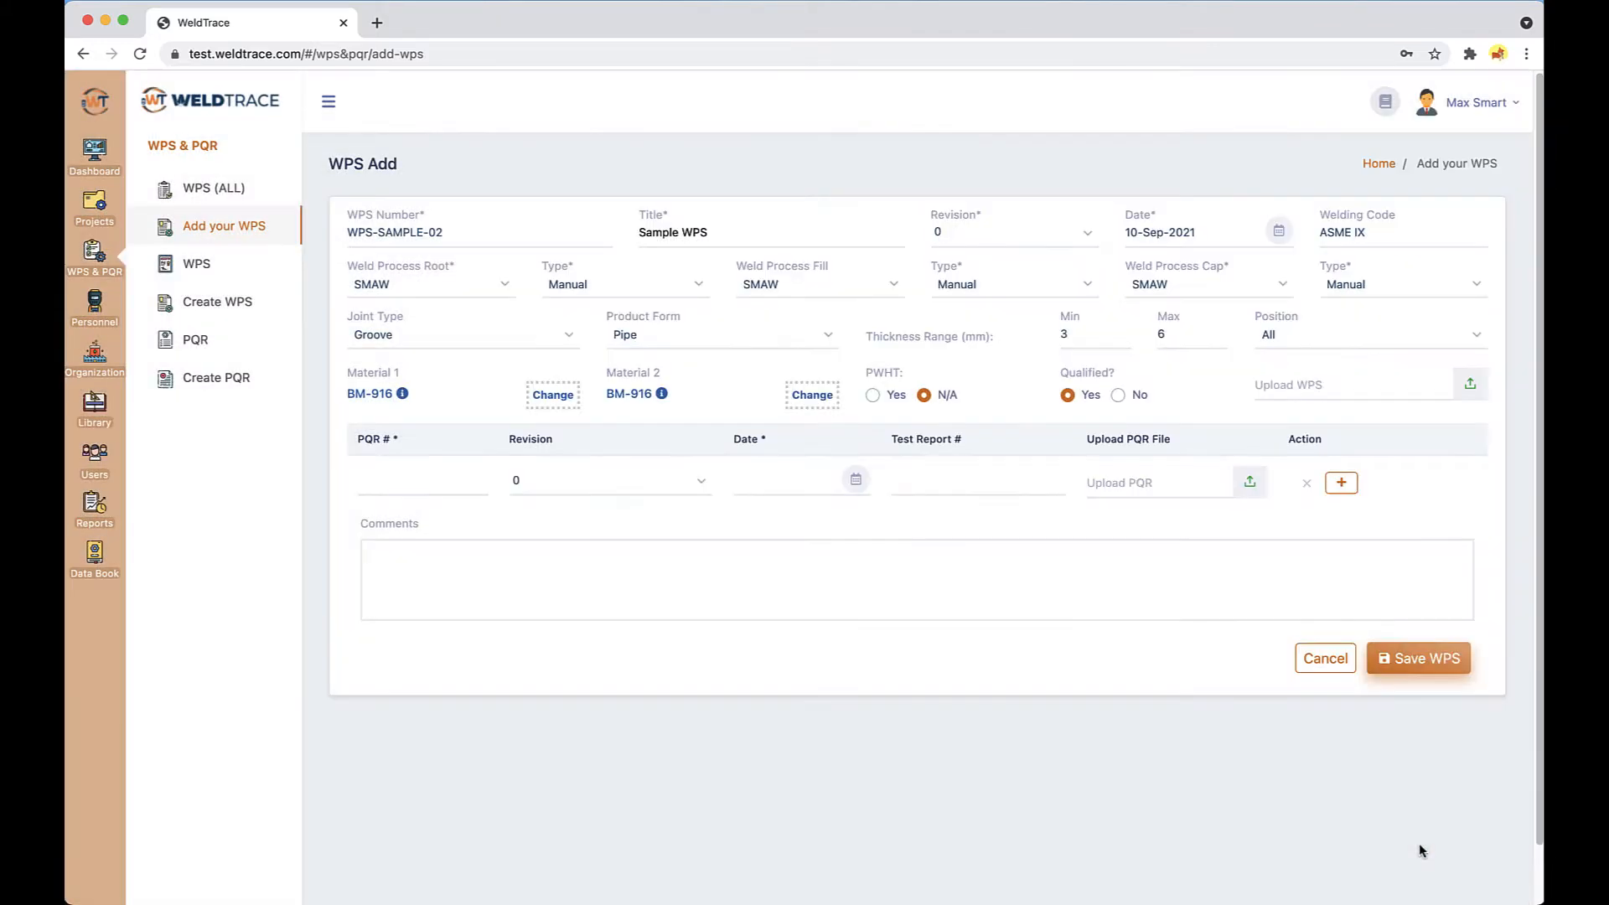
Step: Enable PWHT with temperature 600 °C, time 120 minutes, heating rate 150 °C/hour and cooling rate 100 °C/hour
{"action": "left_click", "coordinate": [872, 395]}
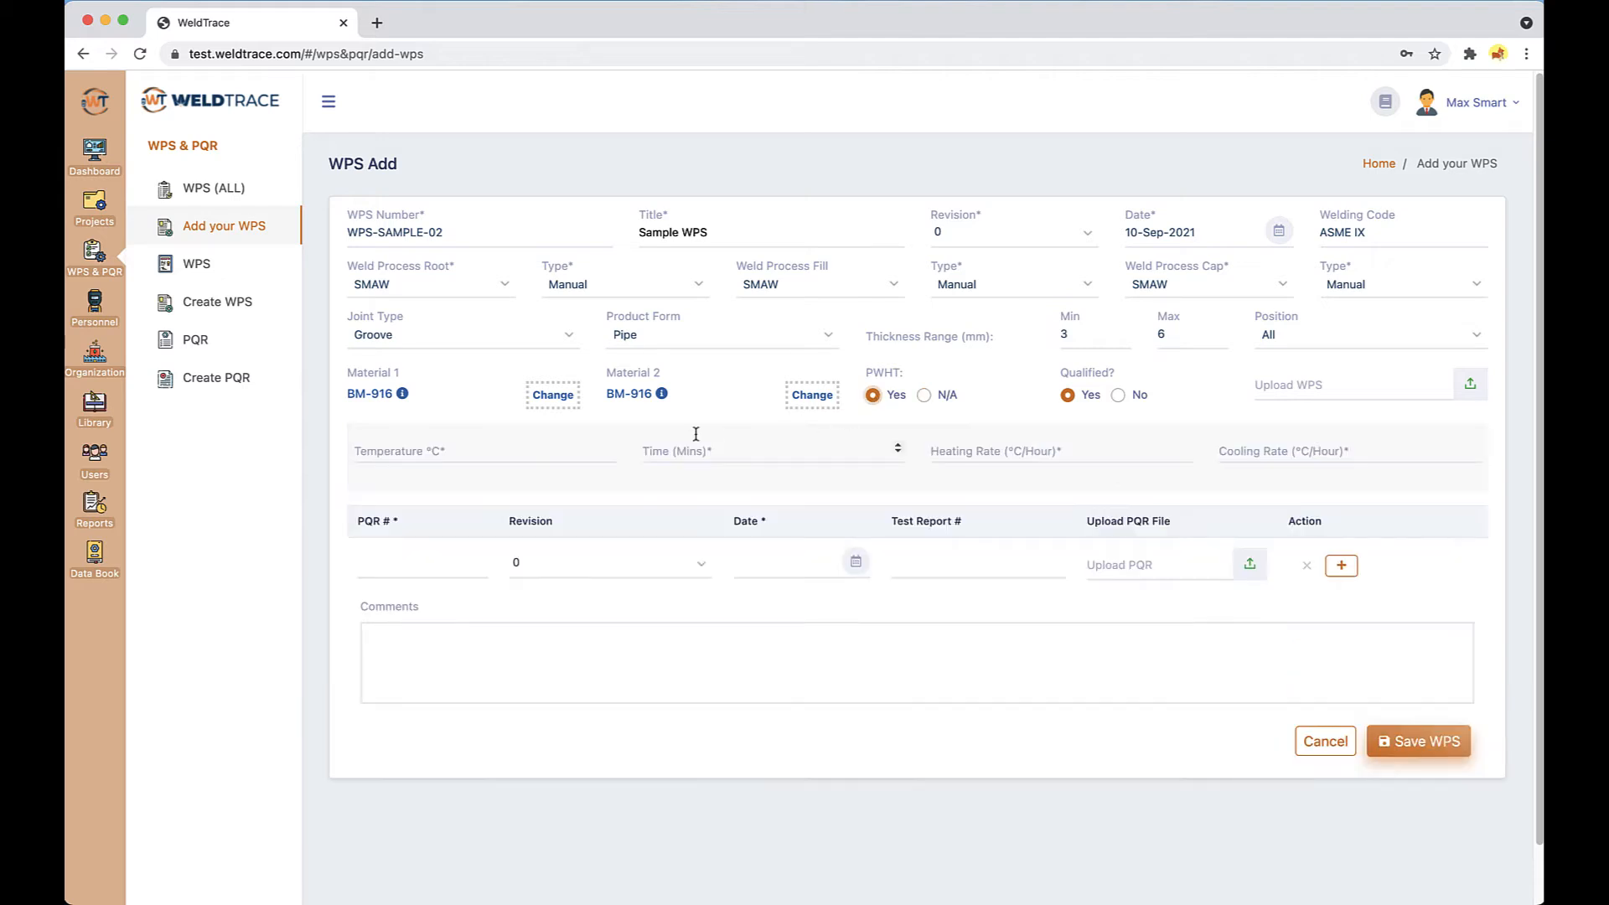
{"action": "left_click", "coordinate": [506, 438]}
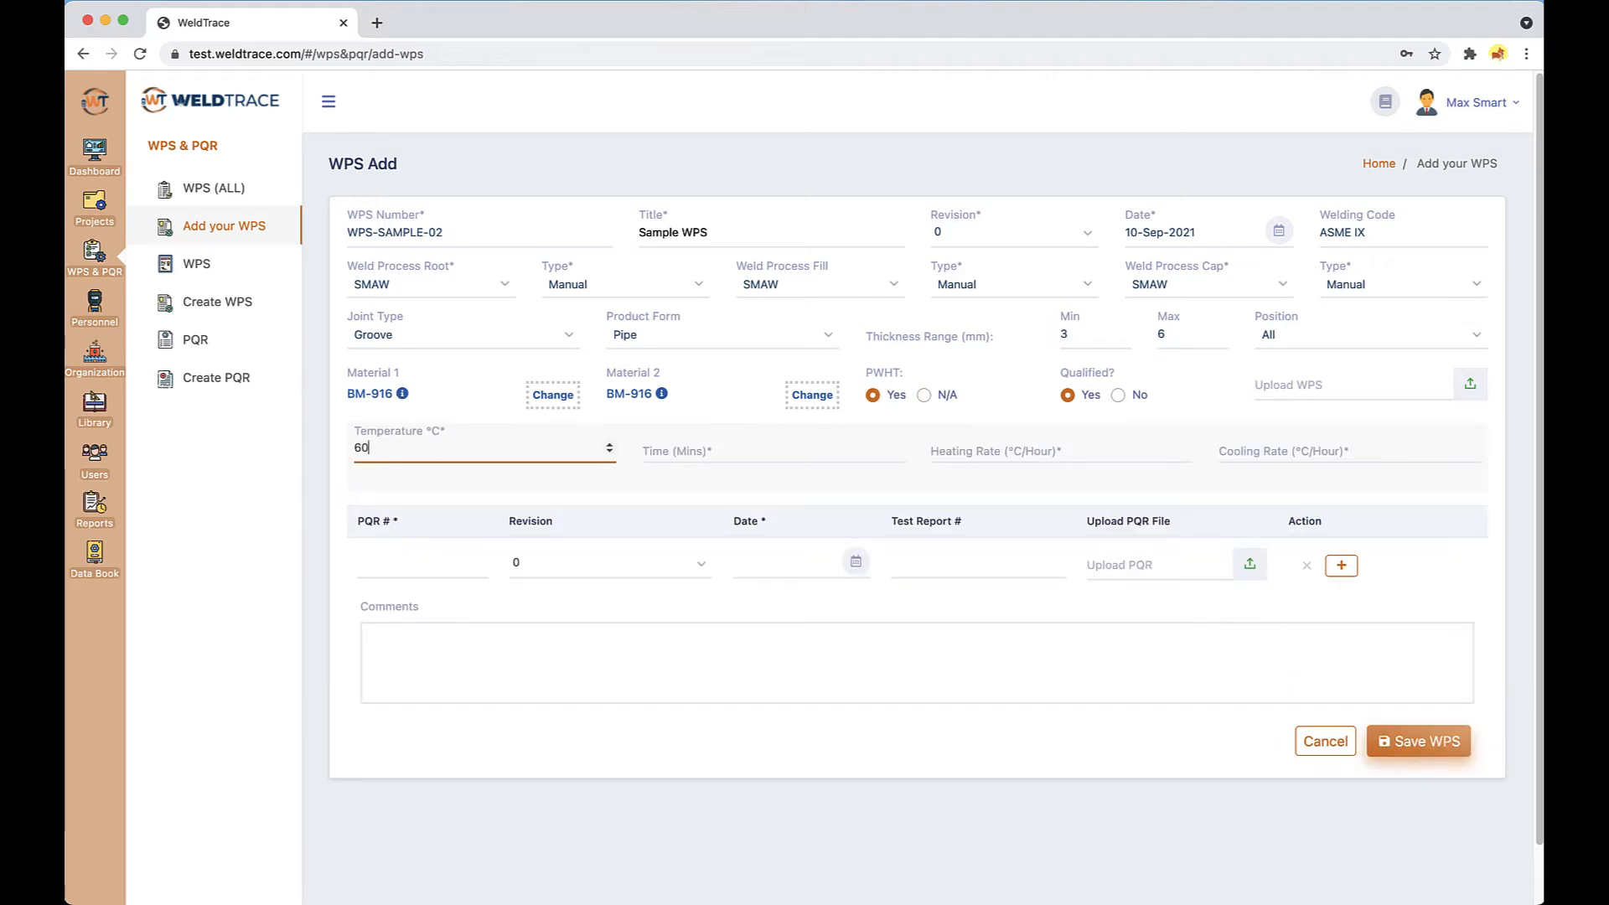
{"action": "key", "text": "Tab"}
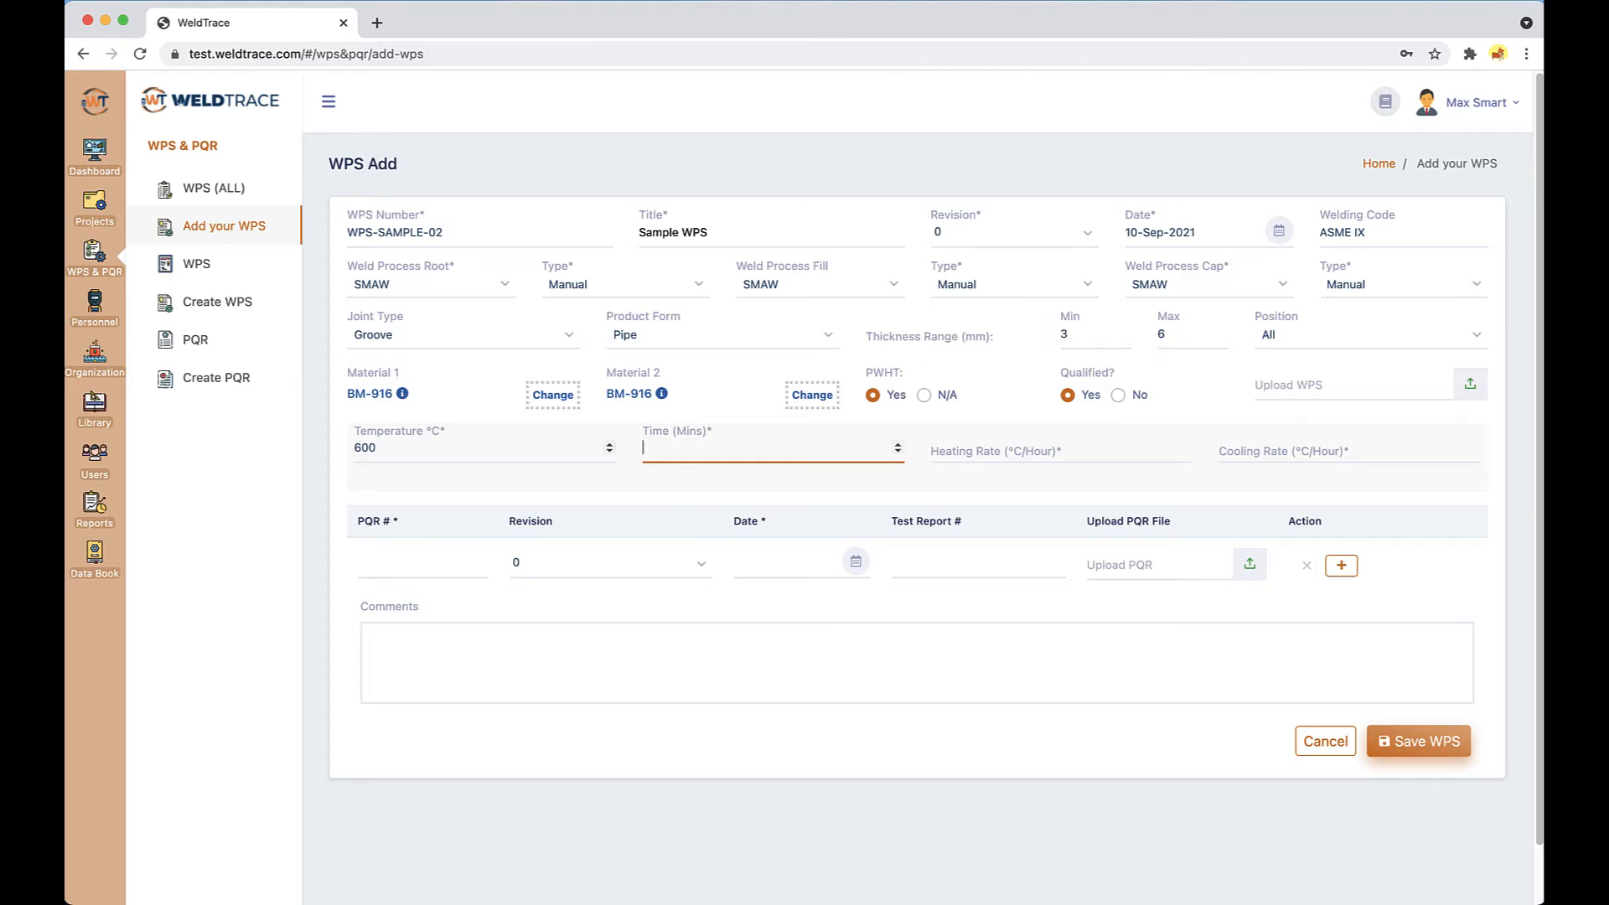
{"action": "key", "text": "Tab"}
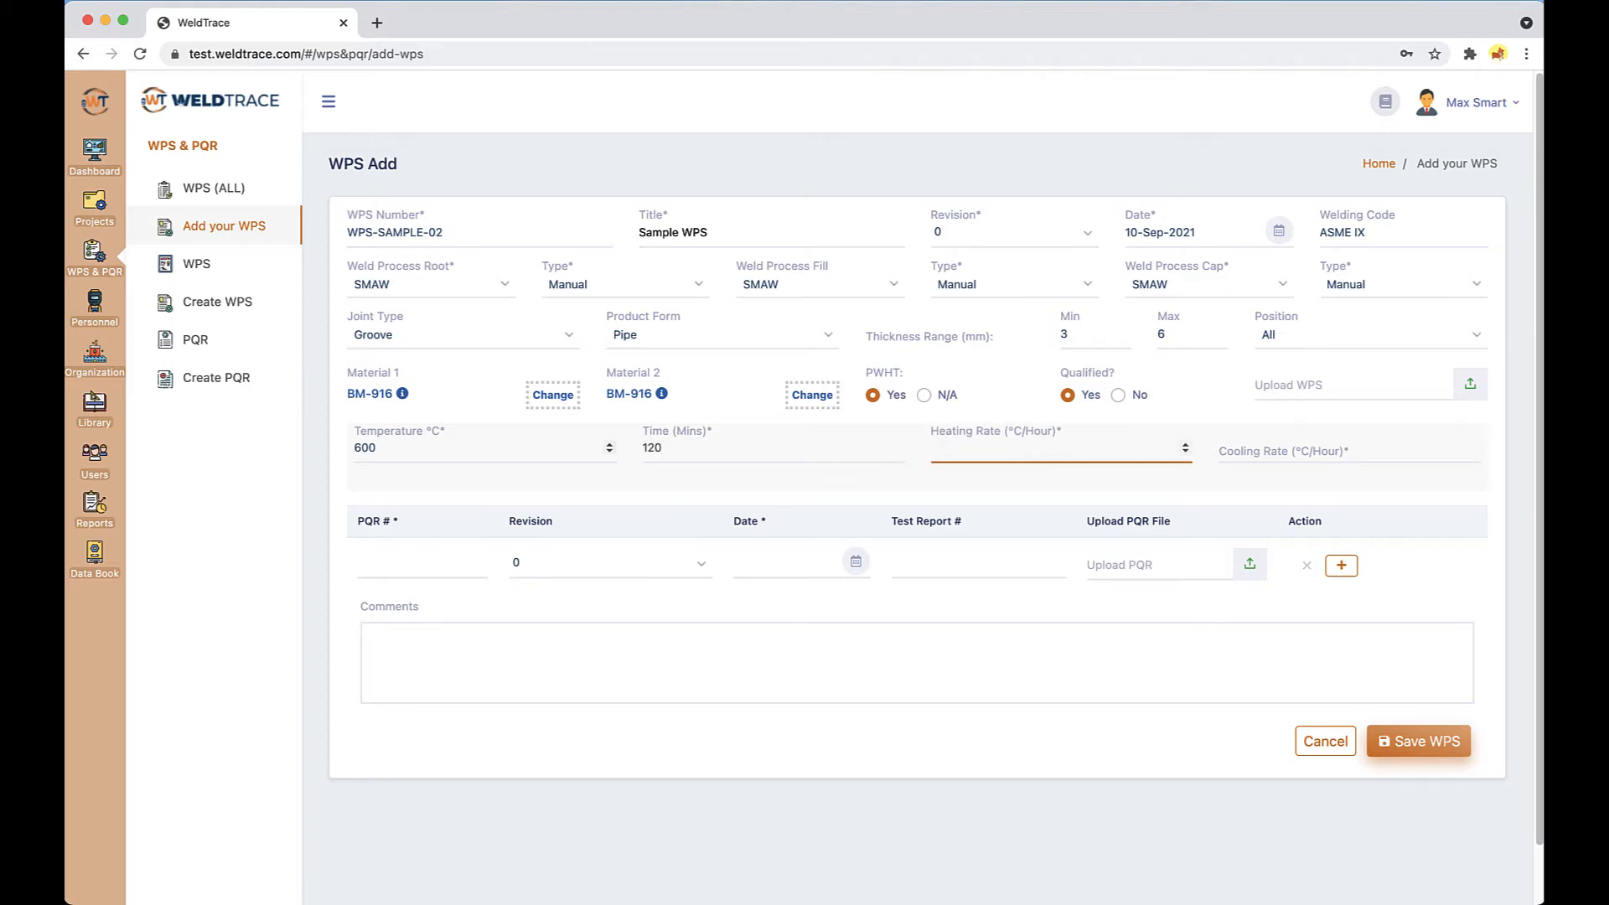
{"action": "key", "text": "Tab"}
{"action": "type", "text": "1"}
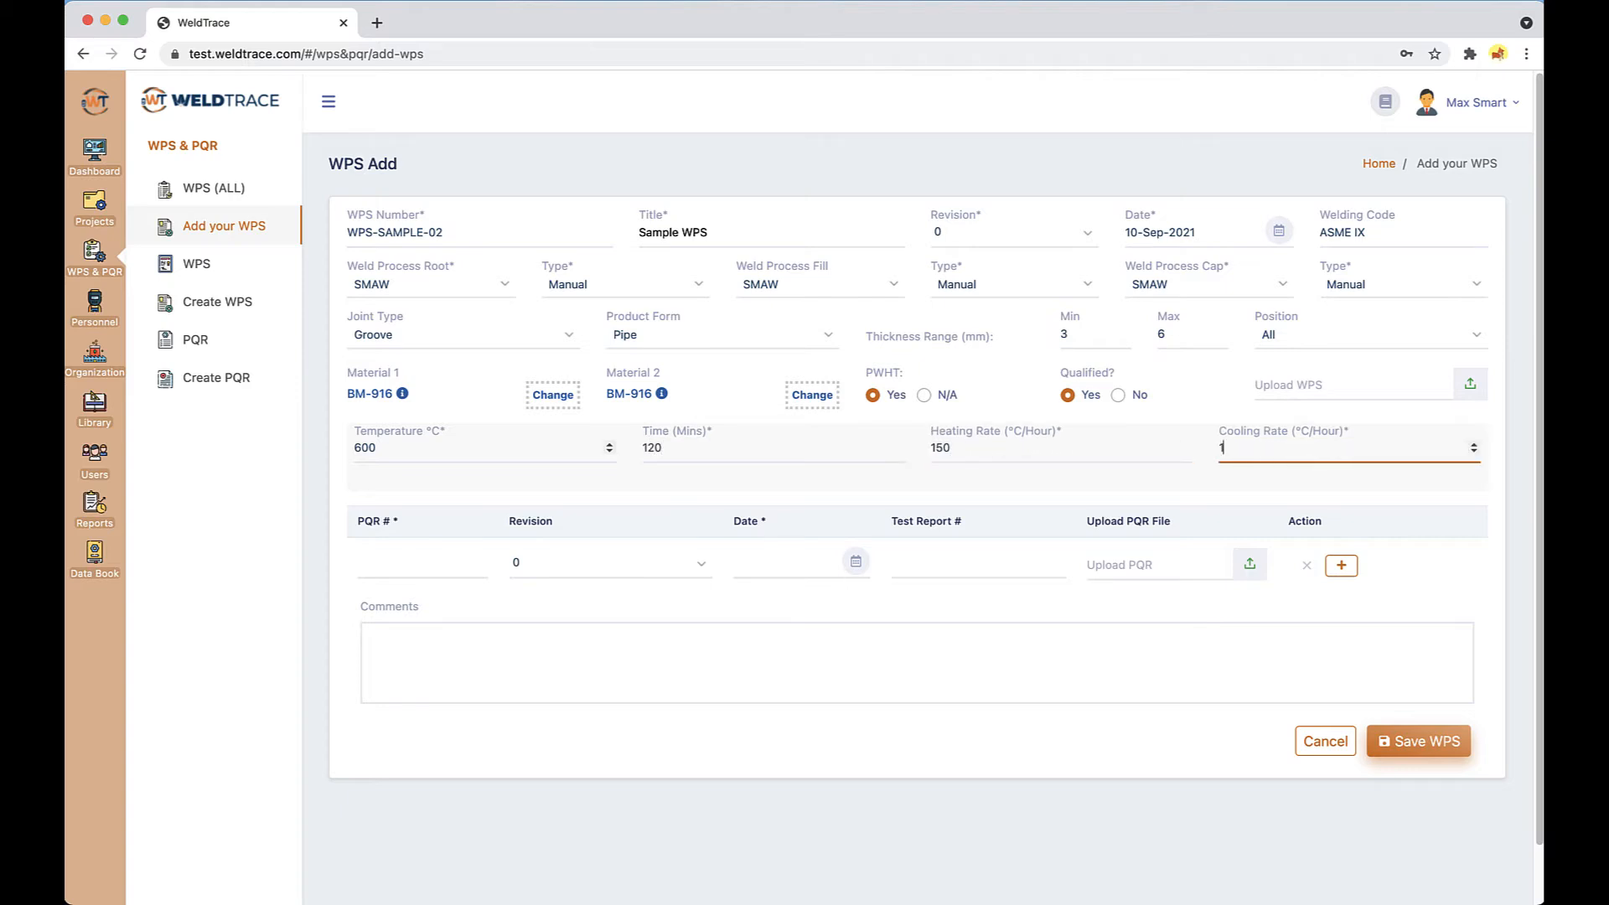
{"action": "type", "text": "00"}
{"action": "key", "text": "Tab"}
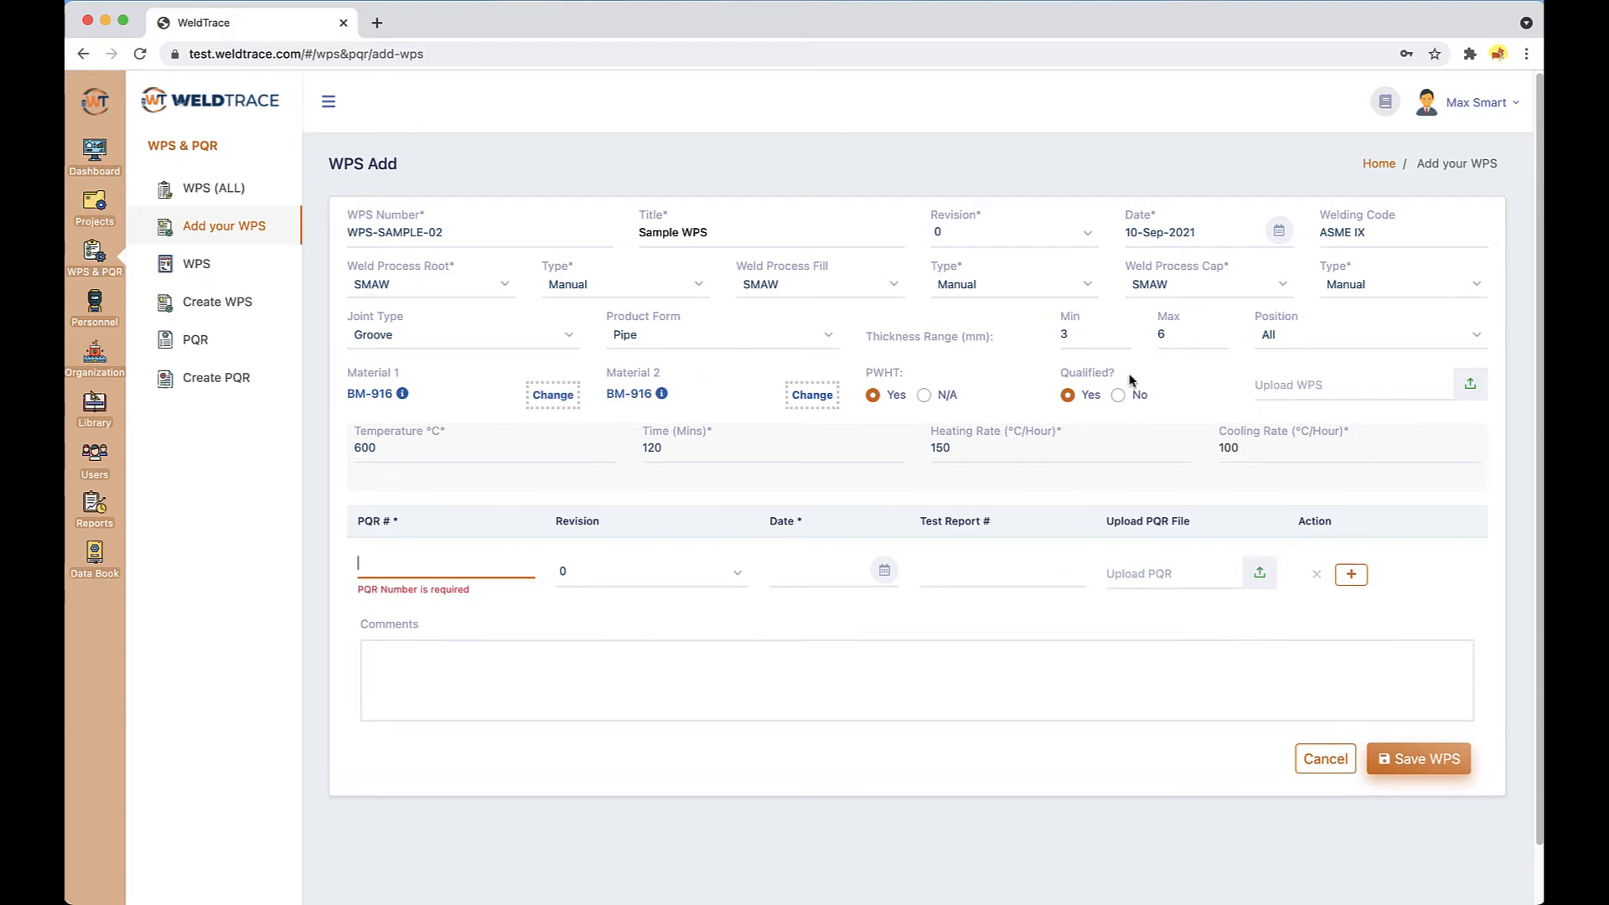
Step: Upload WPS-SAMPLE-02.pdf from the RECORDING folder as the WPS document
{"action": "left_click", "coordinate": [1468, 388]}
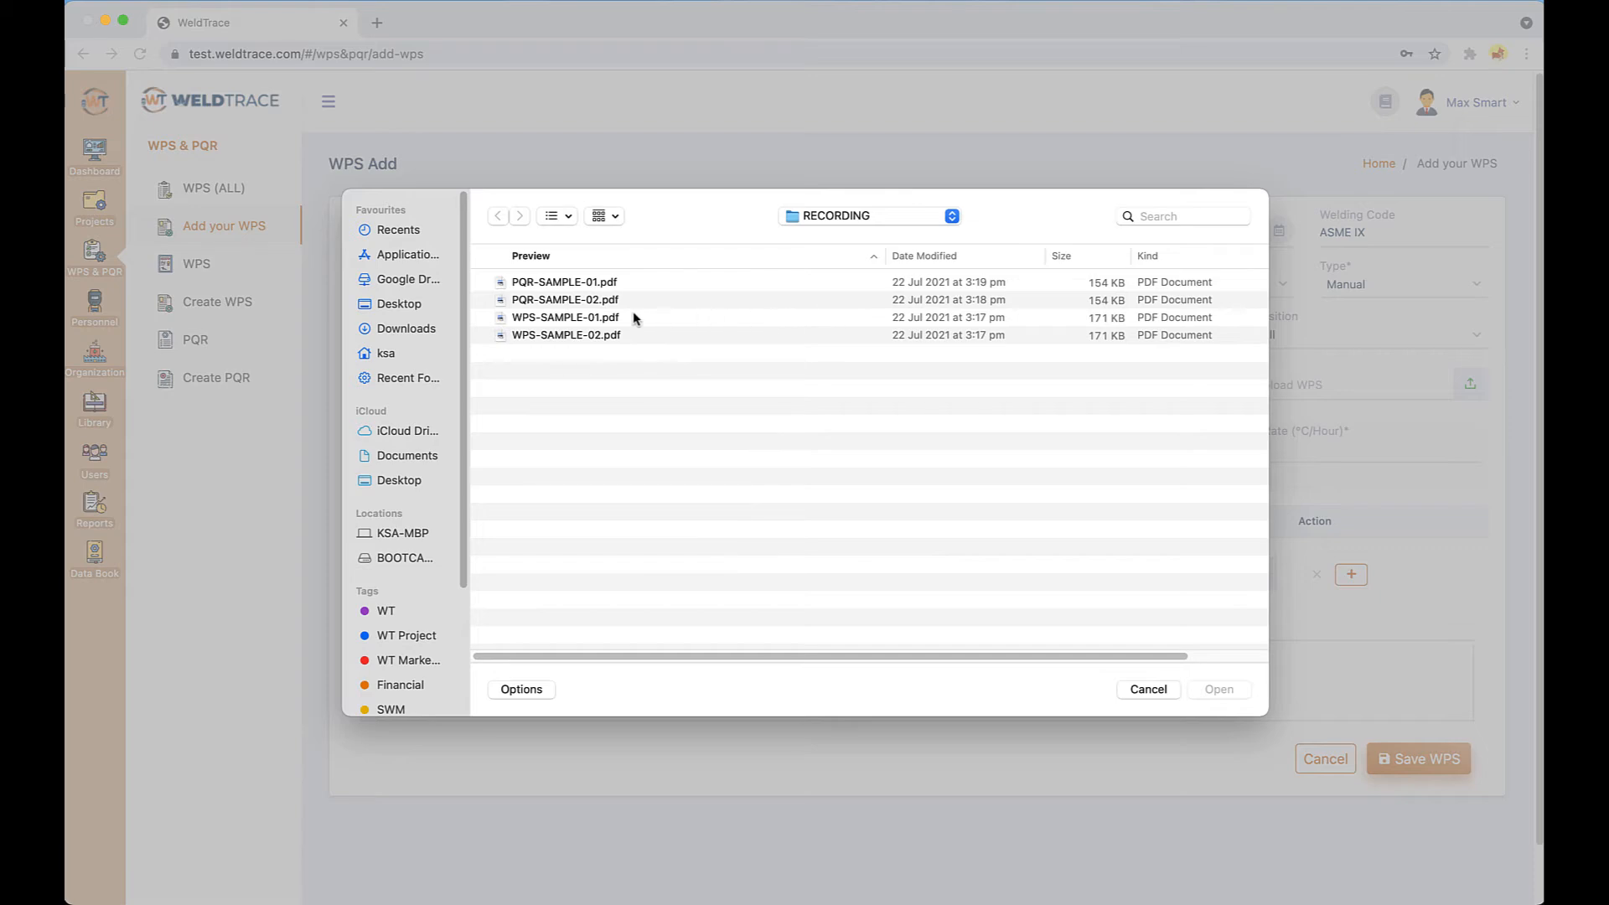
{"action": "left_click", "coordinate": [590, 335]}
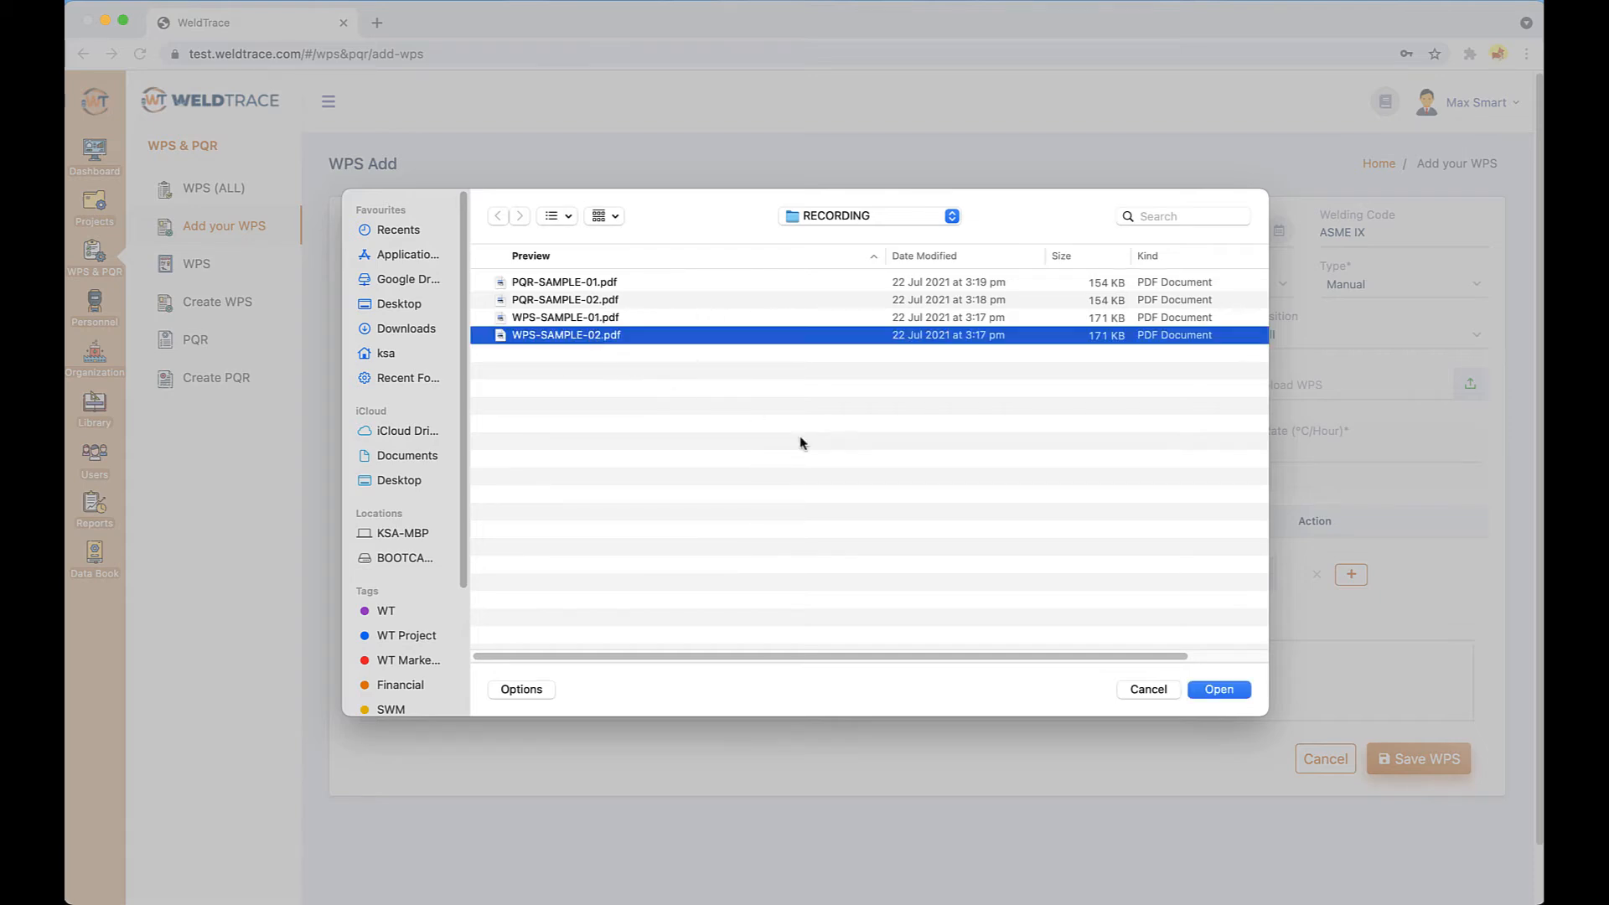
{"action": "left_click", "coordinate": [1218, 689]}
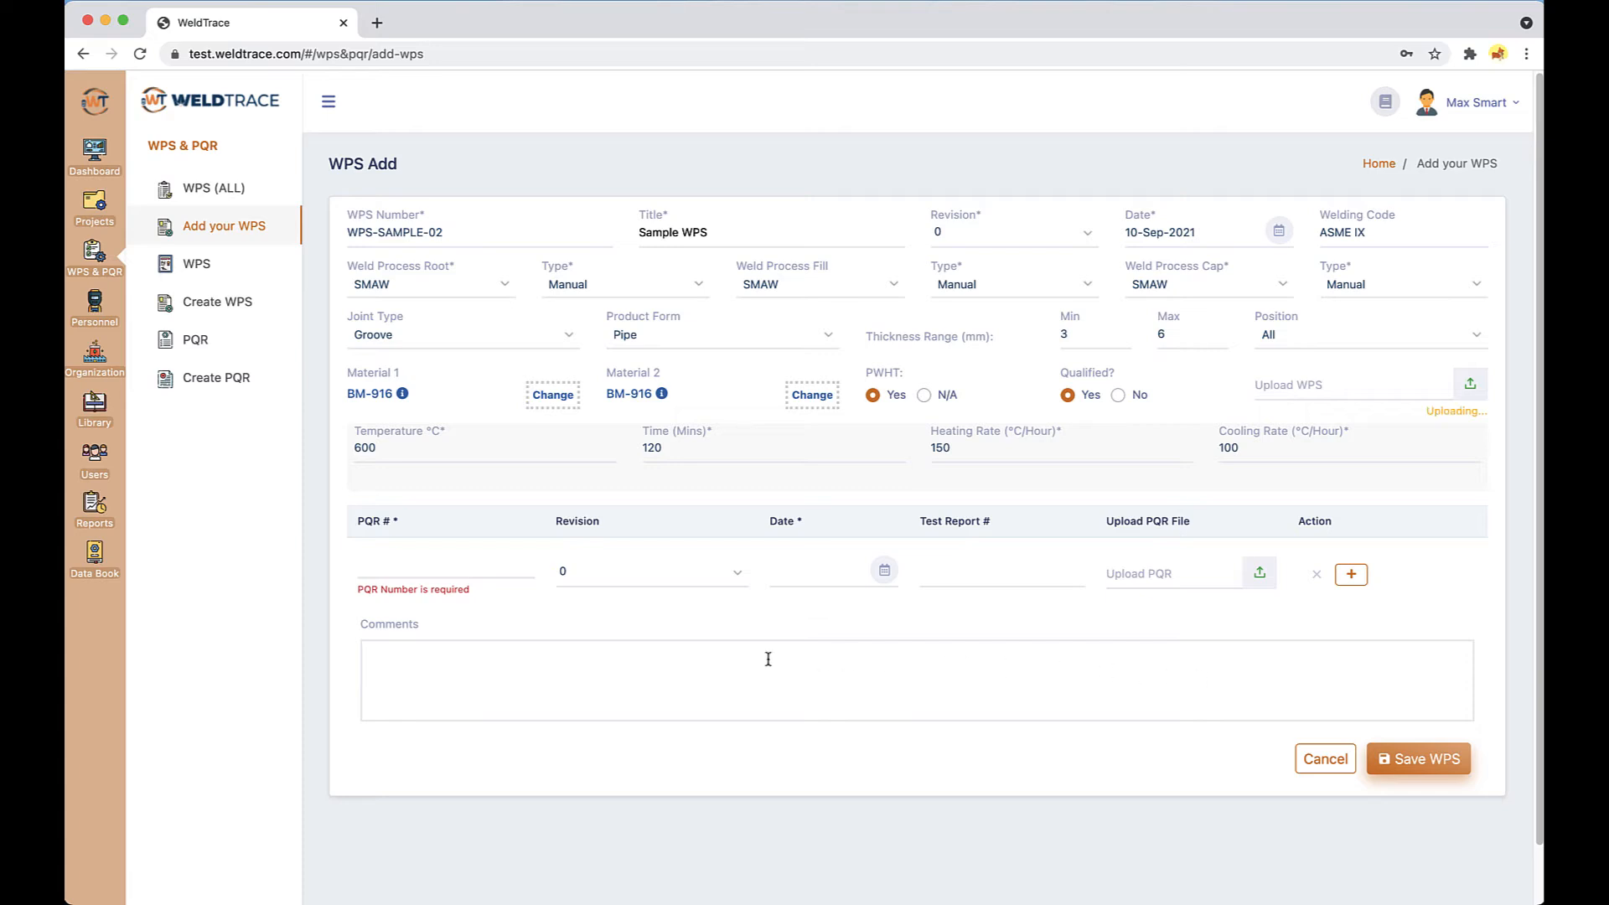
Step: Fill in the first PQR record with number PQR-SAMPLE-01, date 01-Sep-2021 and test report TR 001
{"action": "left_click", "coordinate": [427, 573]}
{"action": "left_click", "coordinate": [431, 635]}
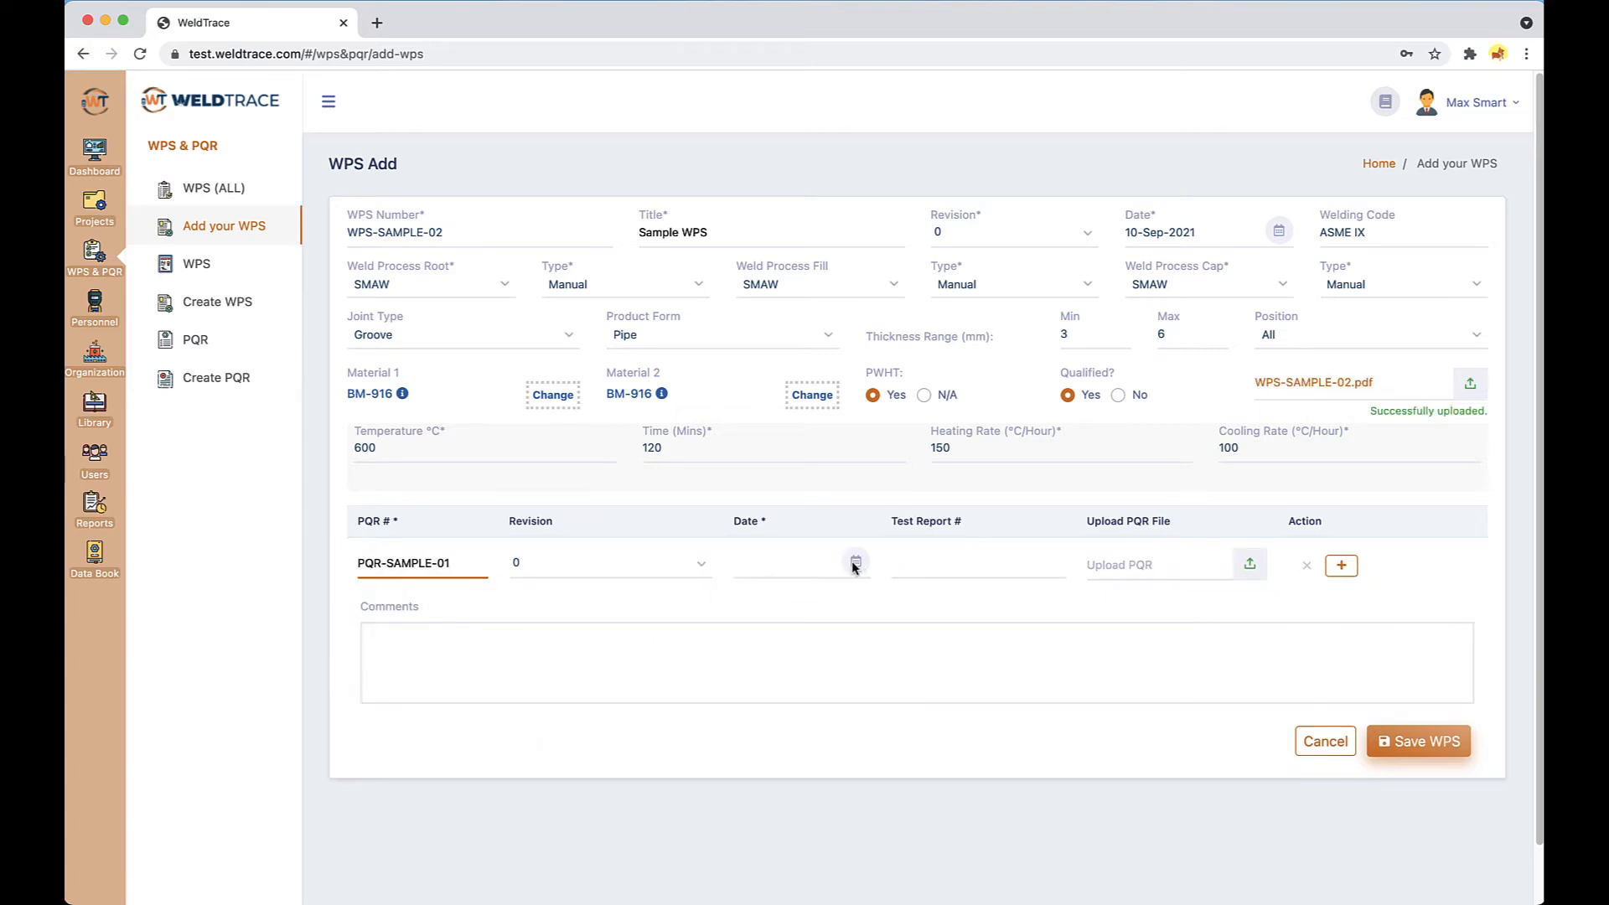
{"action": "left_click", "coordinate": [840, 571]}
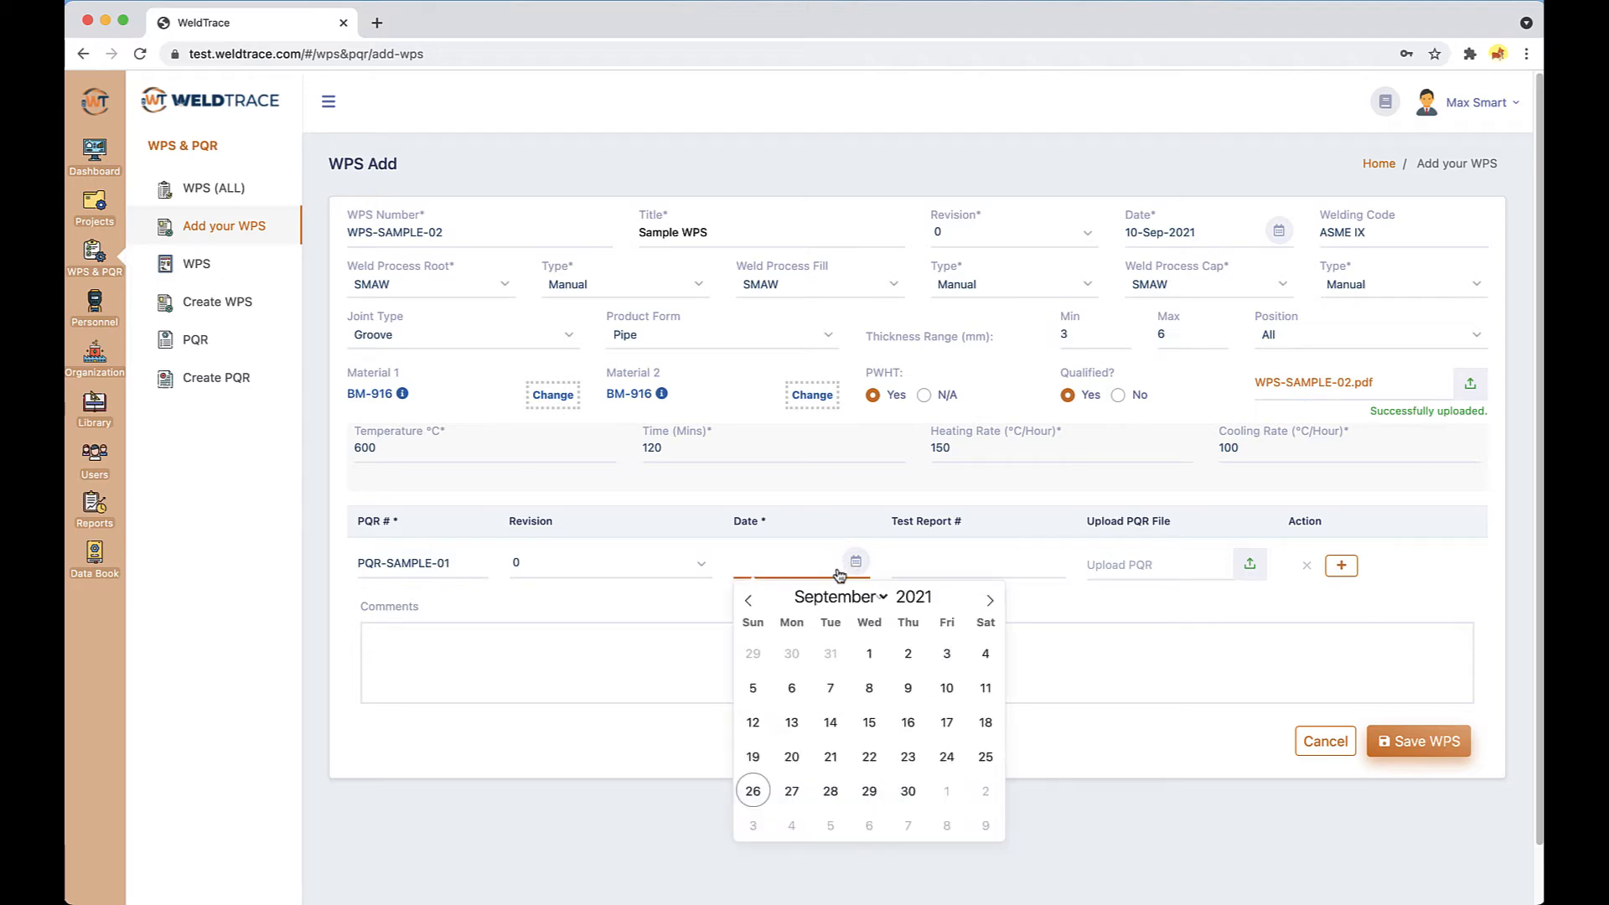
{"action": "left_click", "coordinate": [869, 654]}
{"action": "left_click", "coordinate": [953, 566]}
{"action": "left_click", "coordinate": [947, 600]}
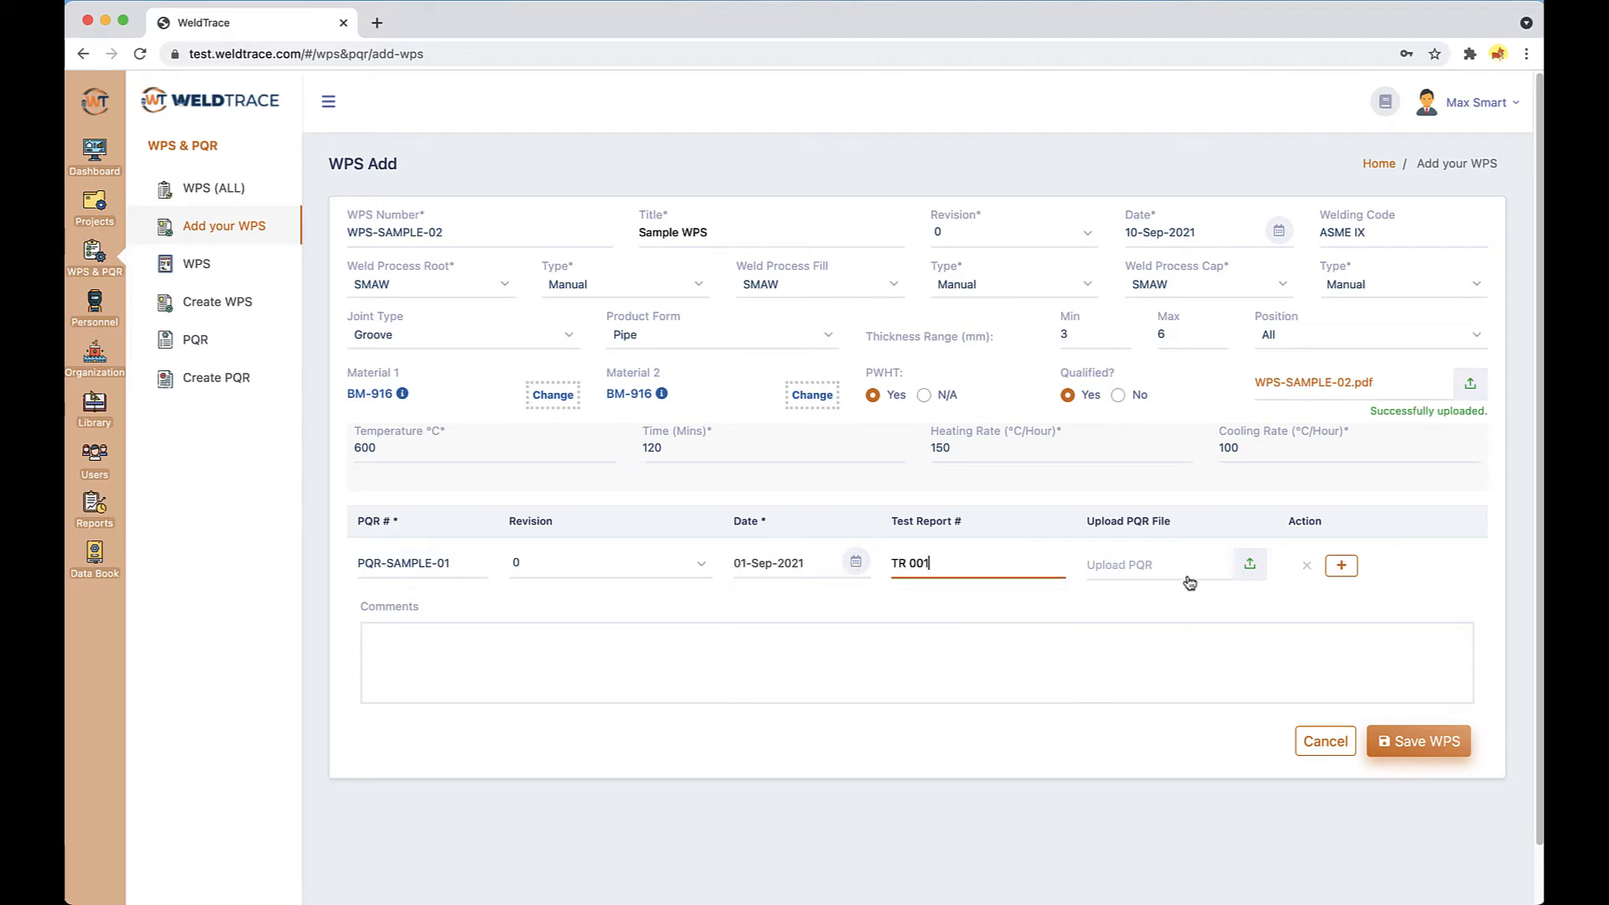
Step: Upload PQR-SAMPLE-01.pdf as the file of the first PQR record
{"action": "left_click", "coordinate": [1249, 564]}
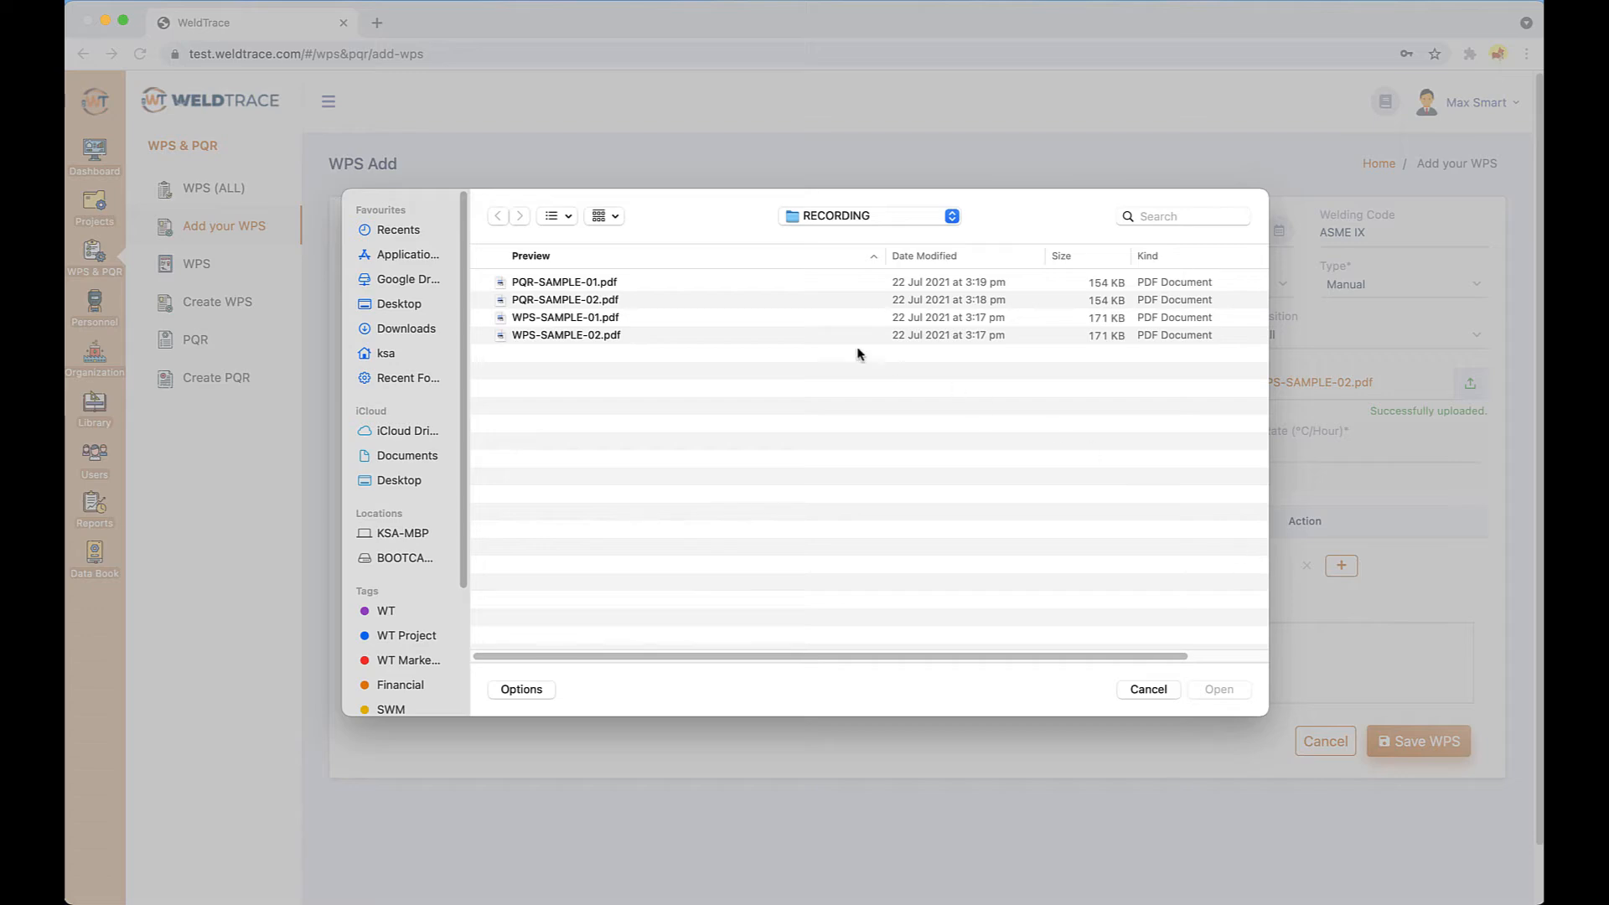
{"action": "left_click", "coordinate": [587, 284]}
{"action": "left_click", "coordinate": [1222, 690]}
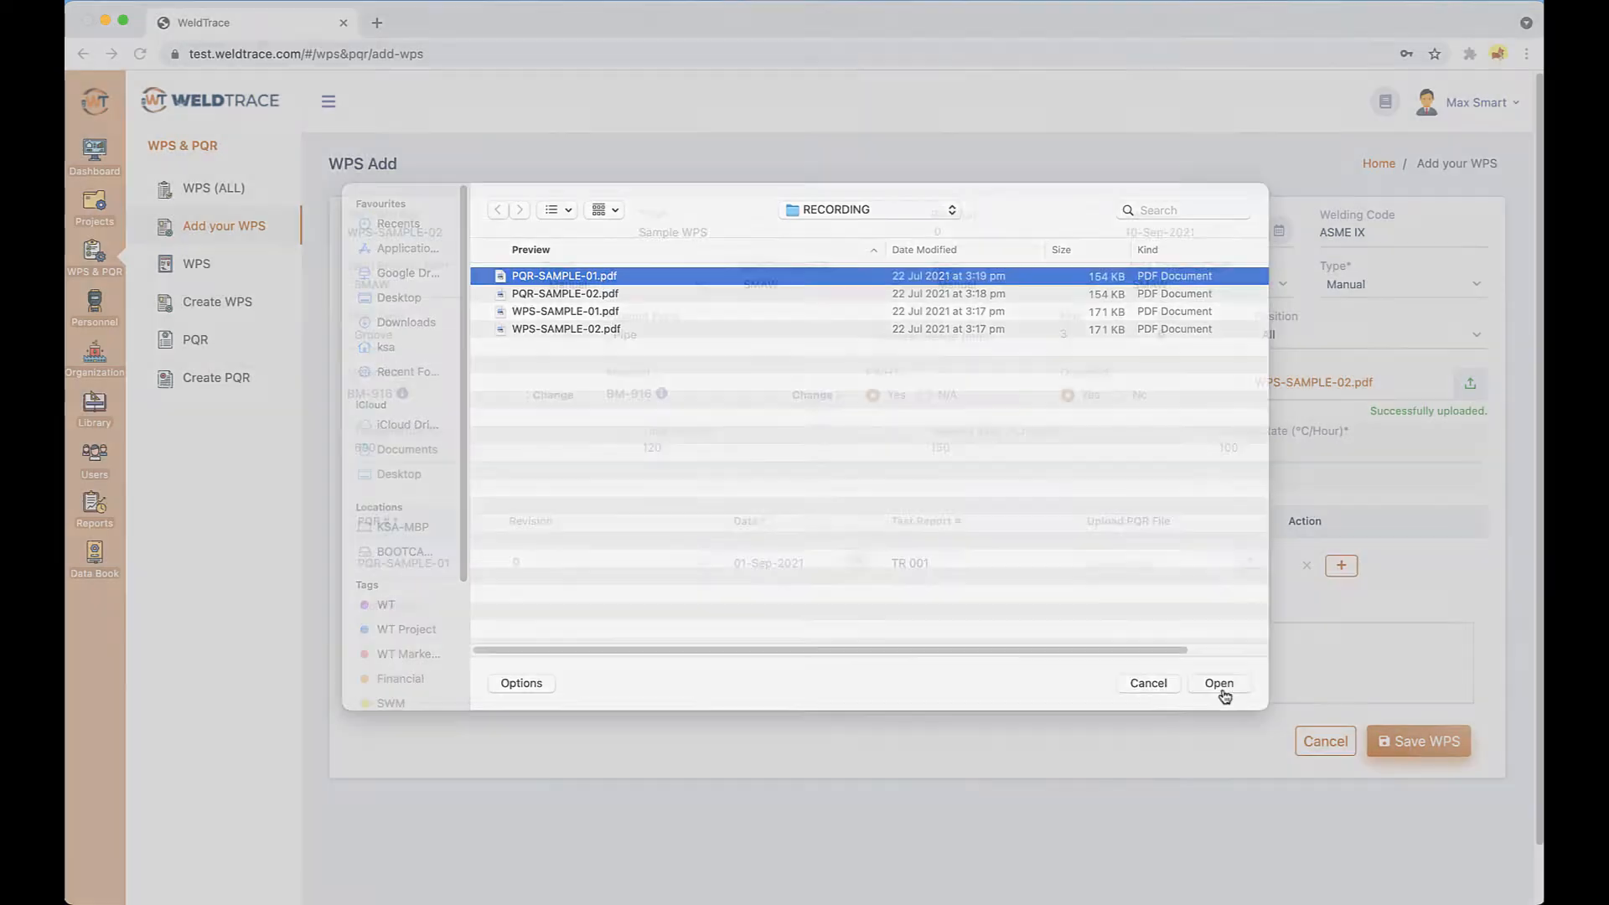
Step: Add a second PQR record with number PQR-SAMPLE-02, date 02-Sep-2021 and test report TR 002
{"action": "left_click", "coordinate": [1352, 565]}
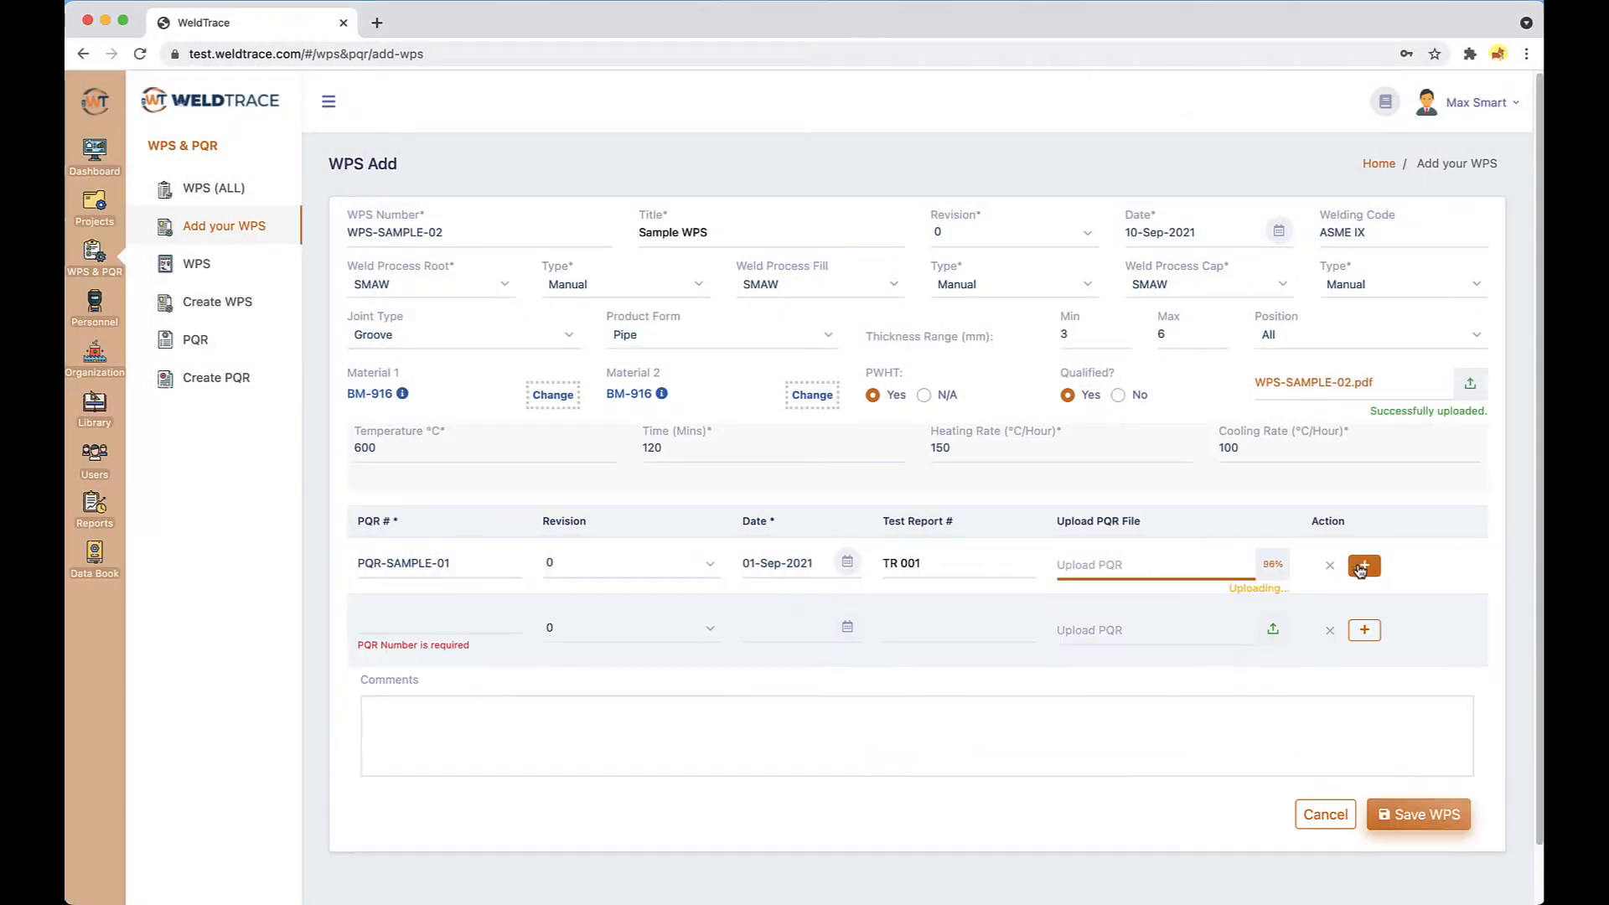
{"action": "triple_click", "coordinate": [420, 563]}
{"action": "key", "text": "super+c"}
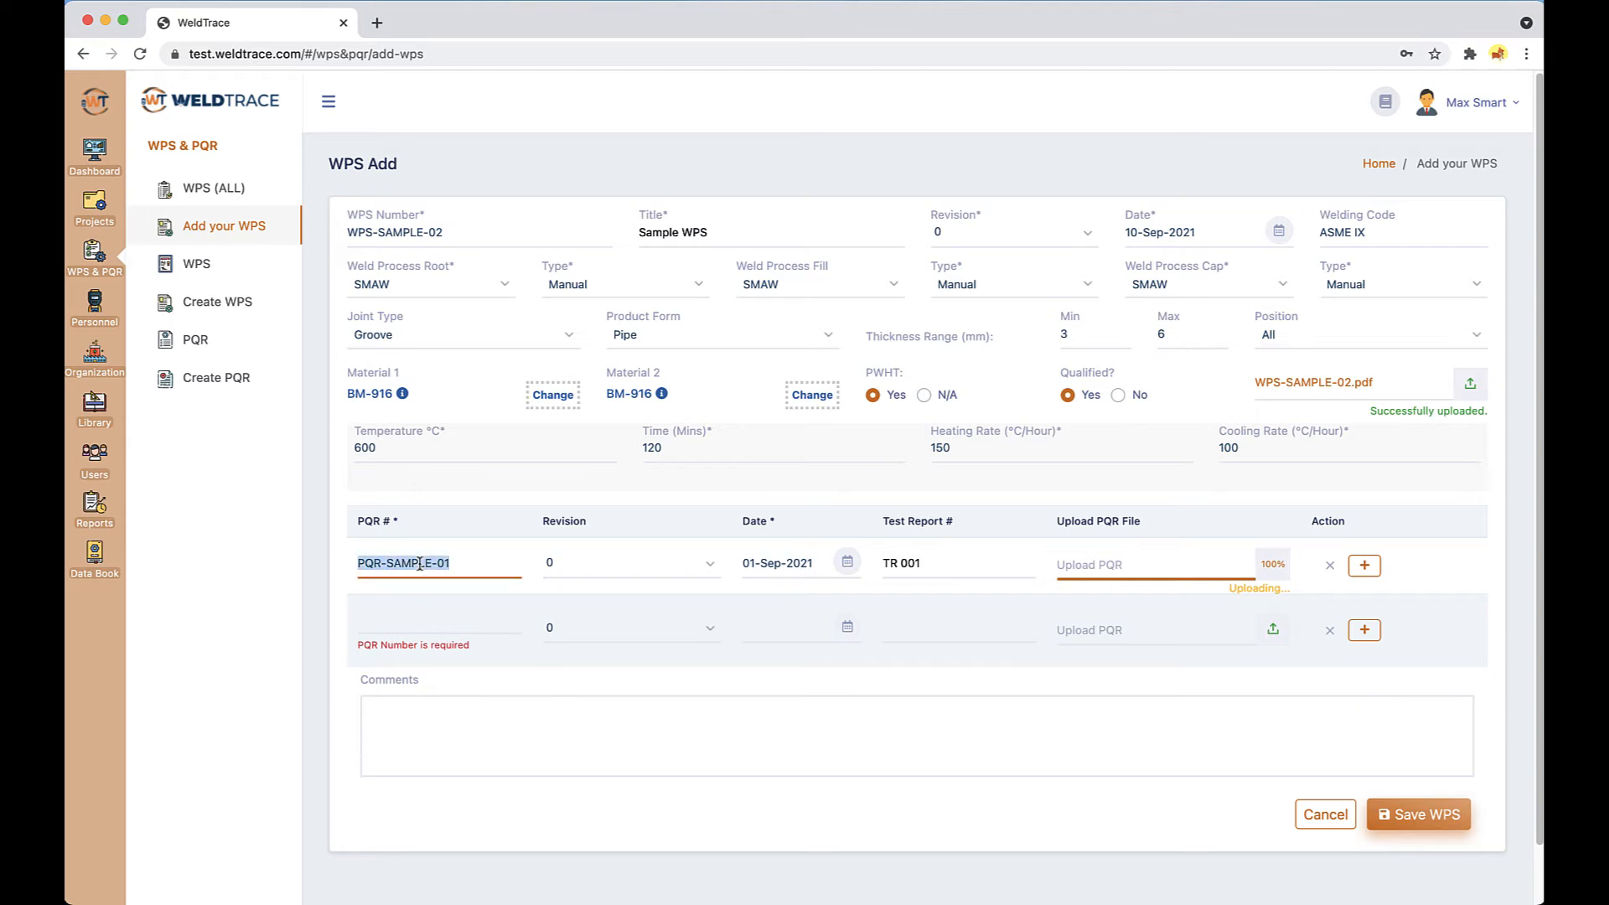
{"action": "left_click", "coordinate": [403, 625]}
{"action": "key", "text": "super+v"}
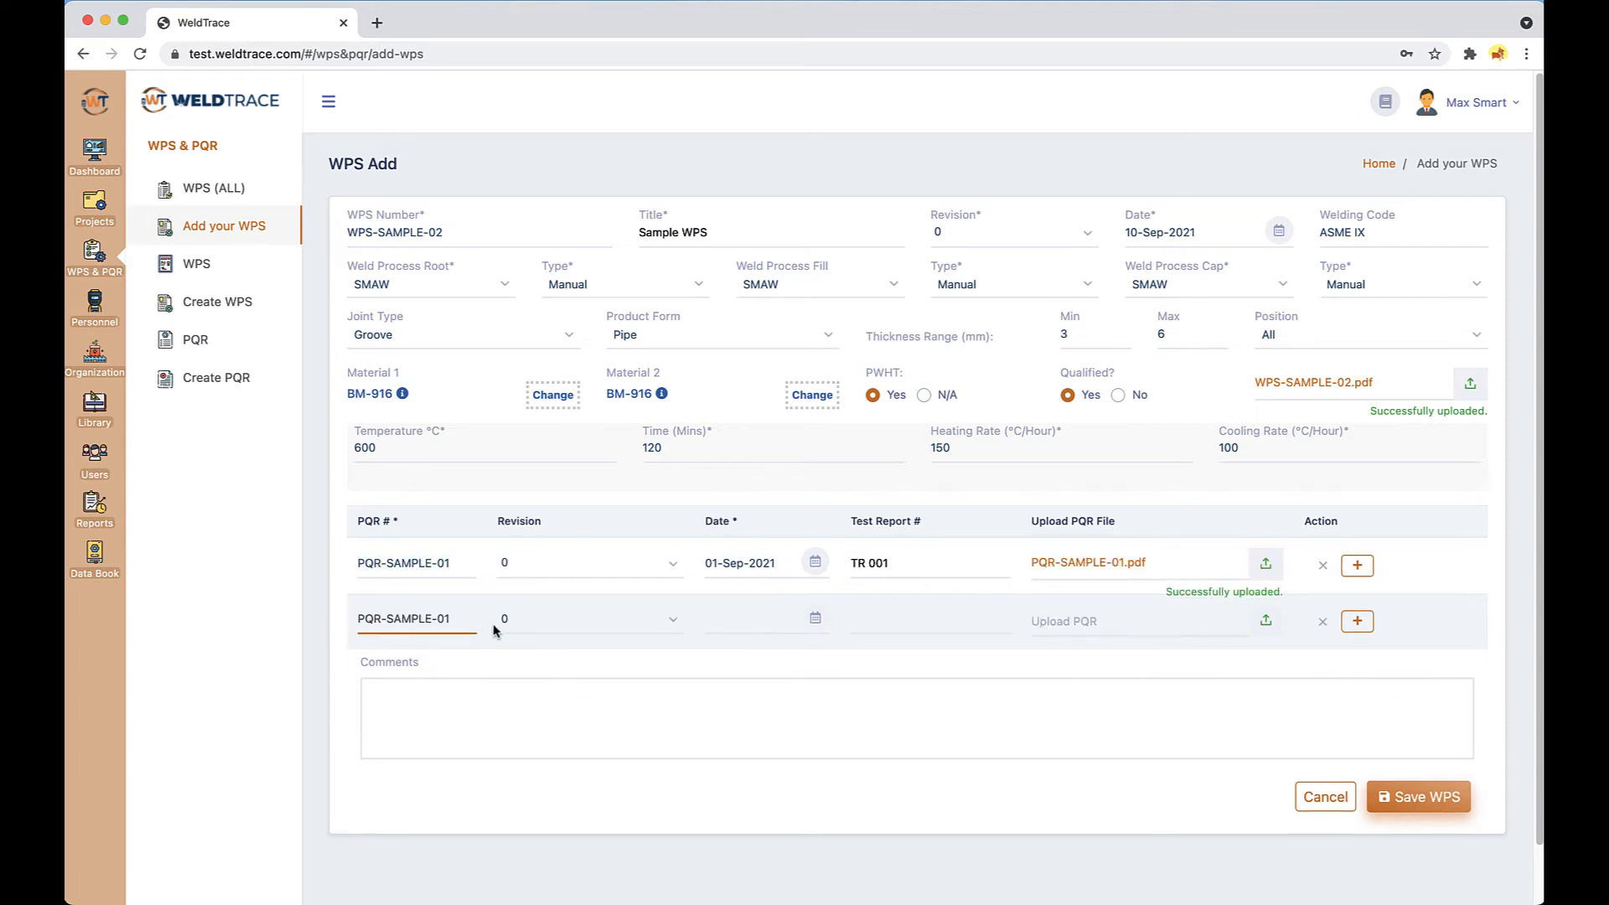
{"action": "left_click", "coordinate": [811, 618]}
{"action": "left_click", "coordinate": [880, 708]}
{"action": "left_click", "coordinate": [950, 614]}
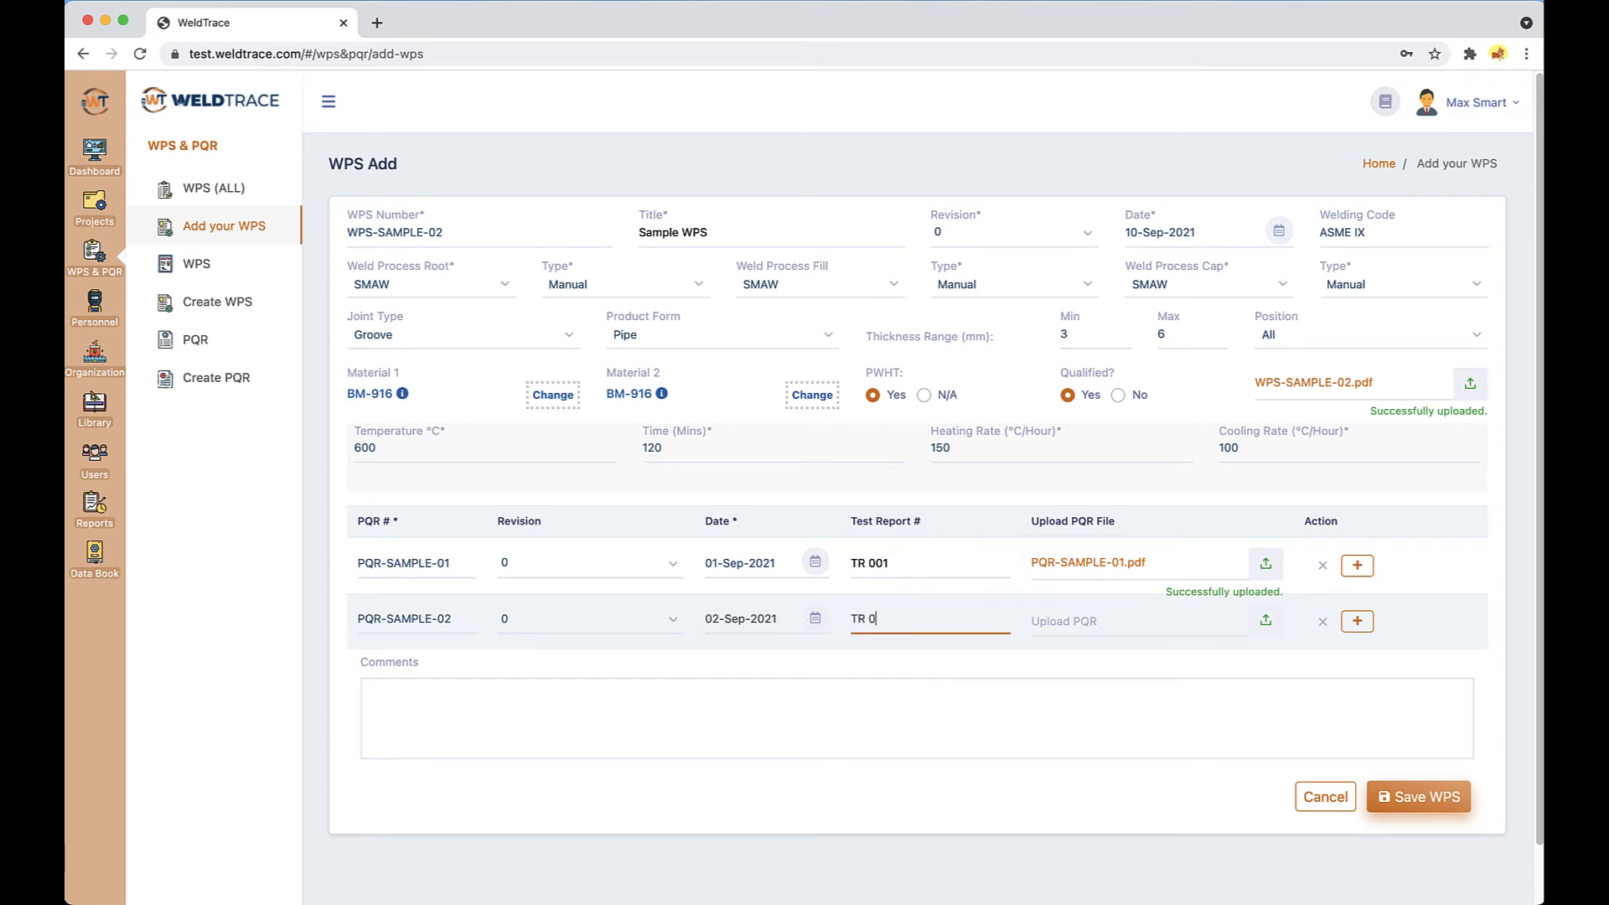
Step: Upload PQR-SAMPLE-02.pdf as the file of the second PQR record
{"action": "left_click", "coordinate": [1271, 621]}
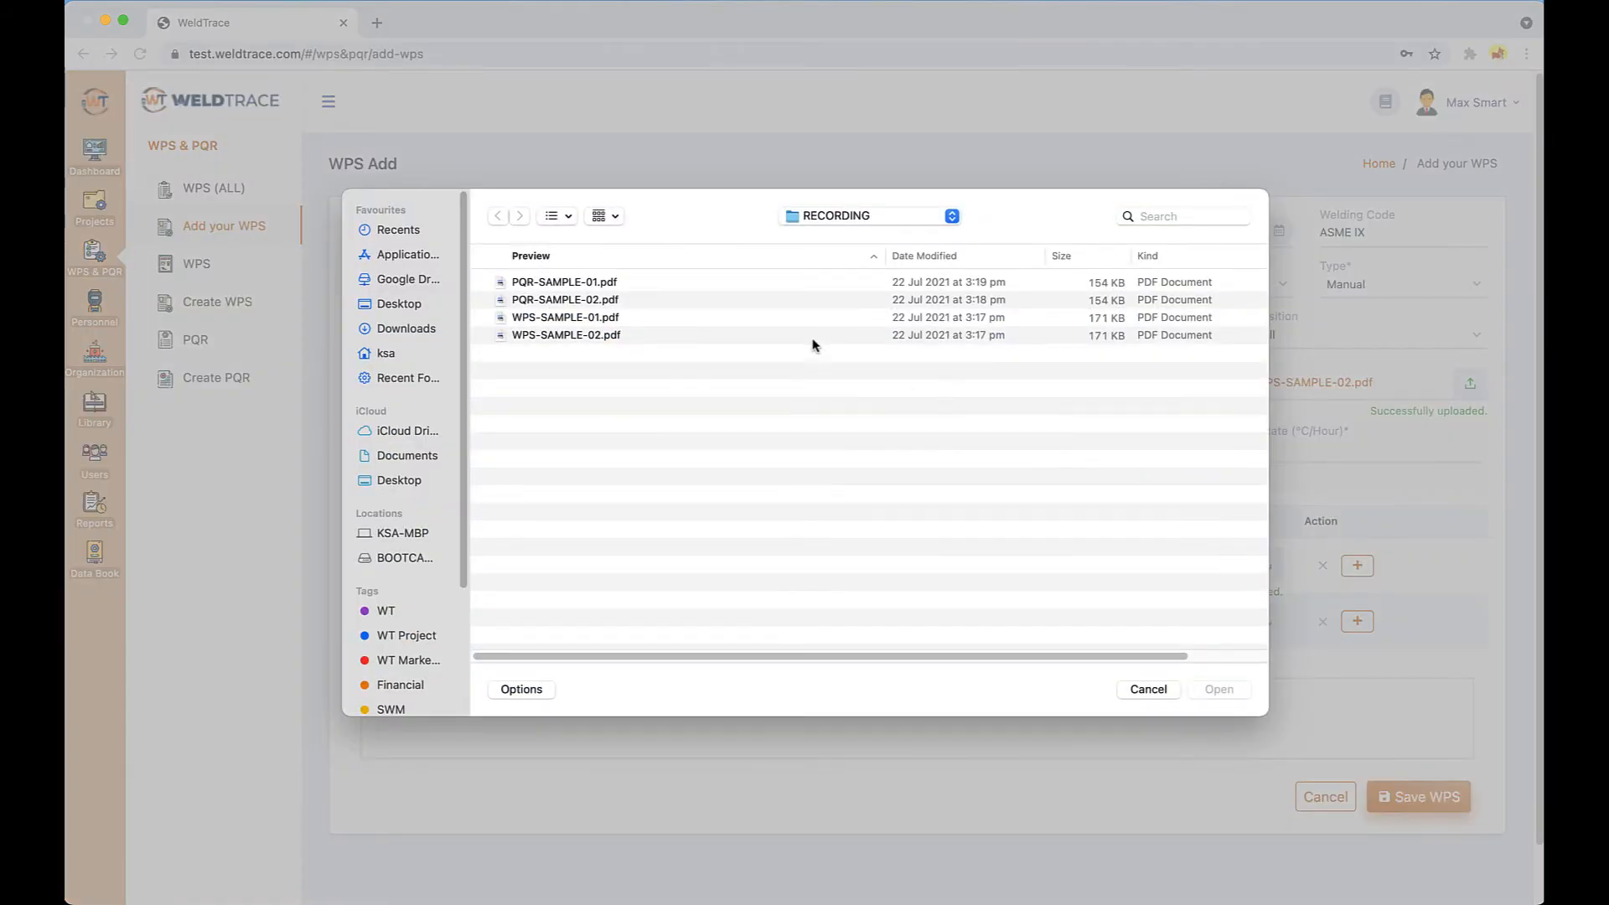
{"action": "left_click", "coordinate": [652, 299]}
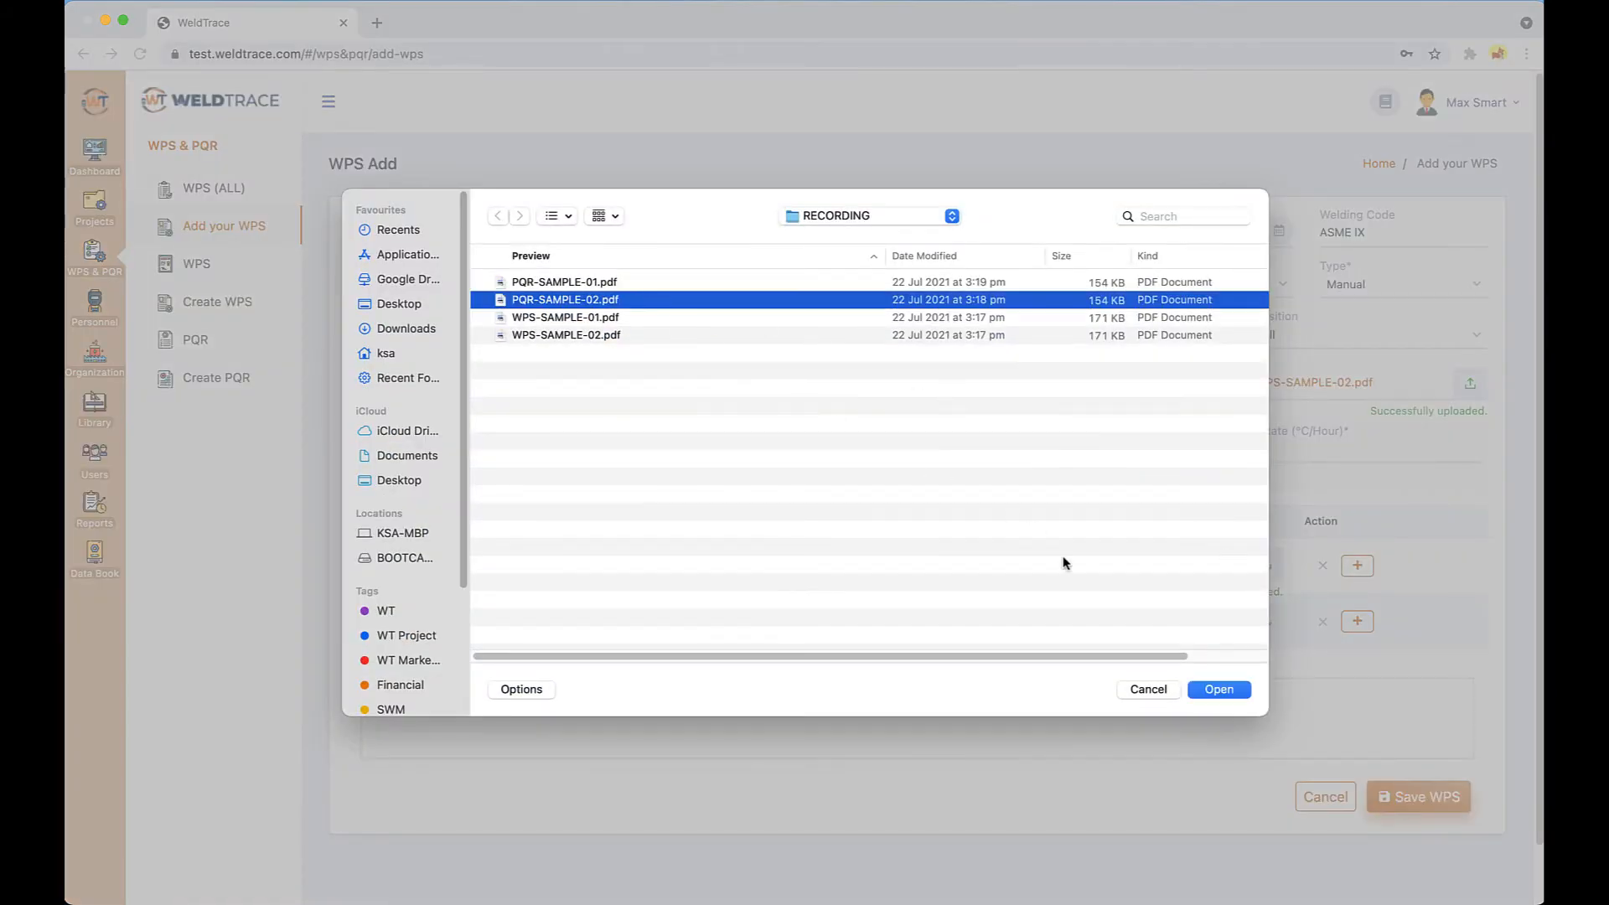
{"action": "left_click", "coordinate": [1220, 689]}
Step: Enter the comment DEMO and save the WPS
{"action": "left_click", "coordinate": [1204, 699]}
{"action": "type", "text": "DEMO"}
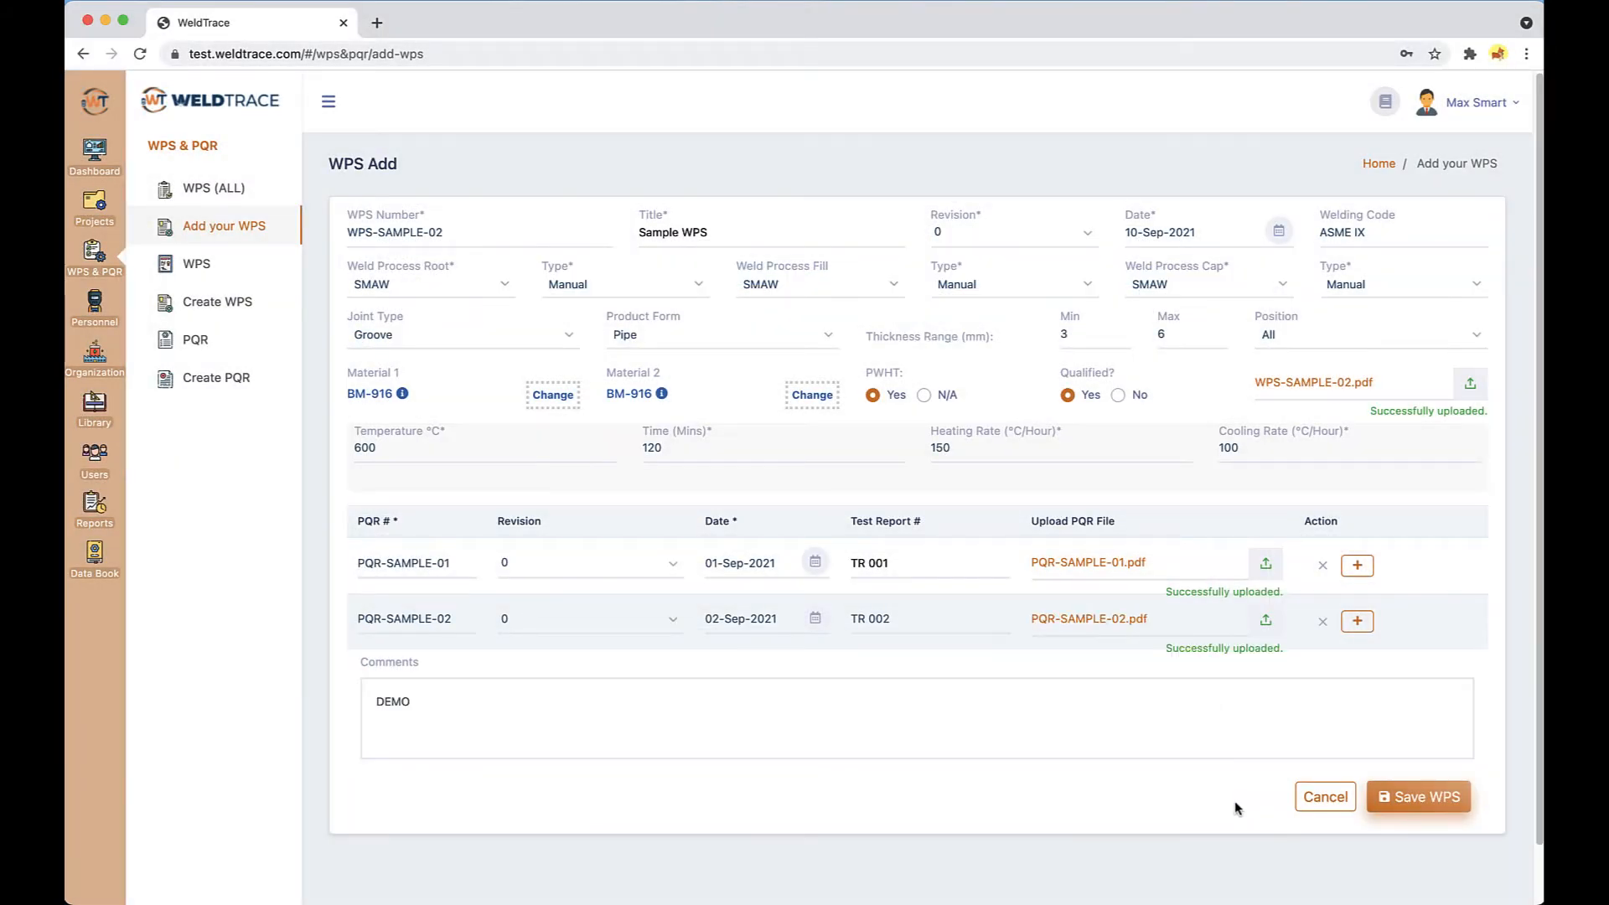
{"action": "left_click", "coordinate": [1424, 798]}
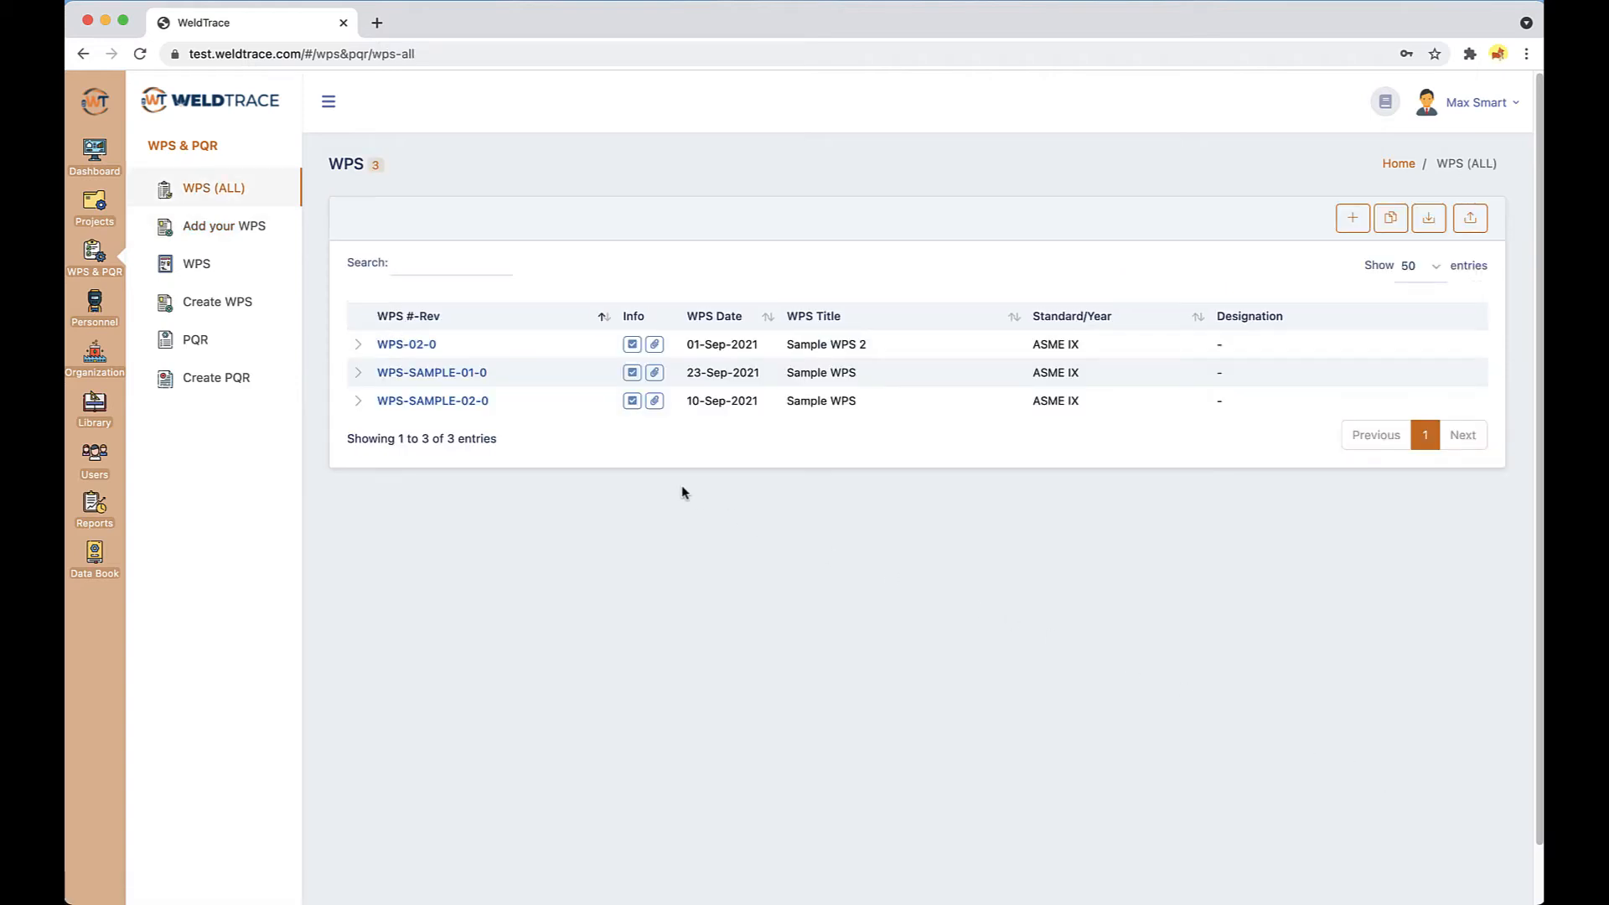
Step: Examine the summary of WPS-SAMPLE-02 in the WPS list, including its Material 1 information and the PQR-SAMPLE-01 file
{"action": "left_click", "coordinate": [358, 404]}
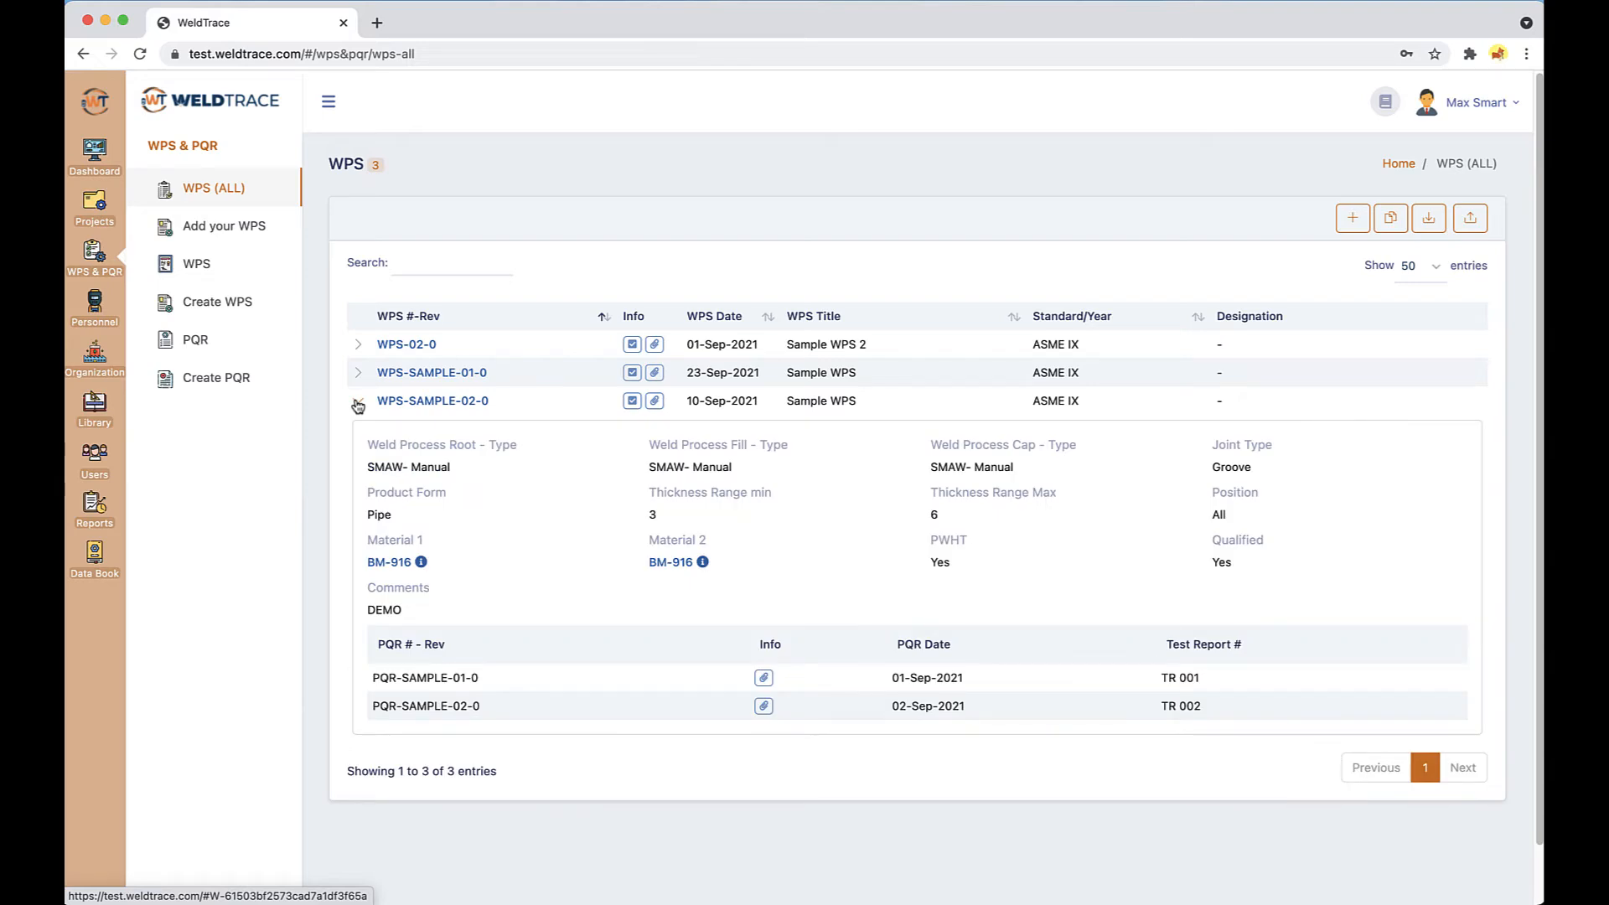
{"action": "left_click", "coordinate": [421, 561]}
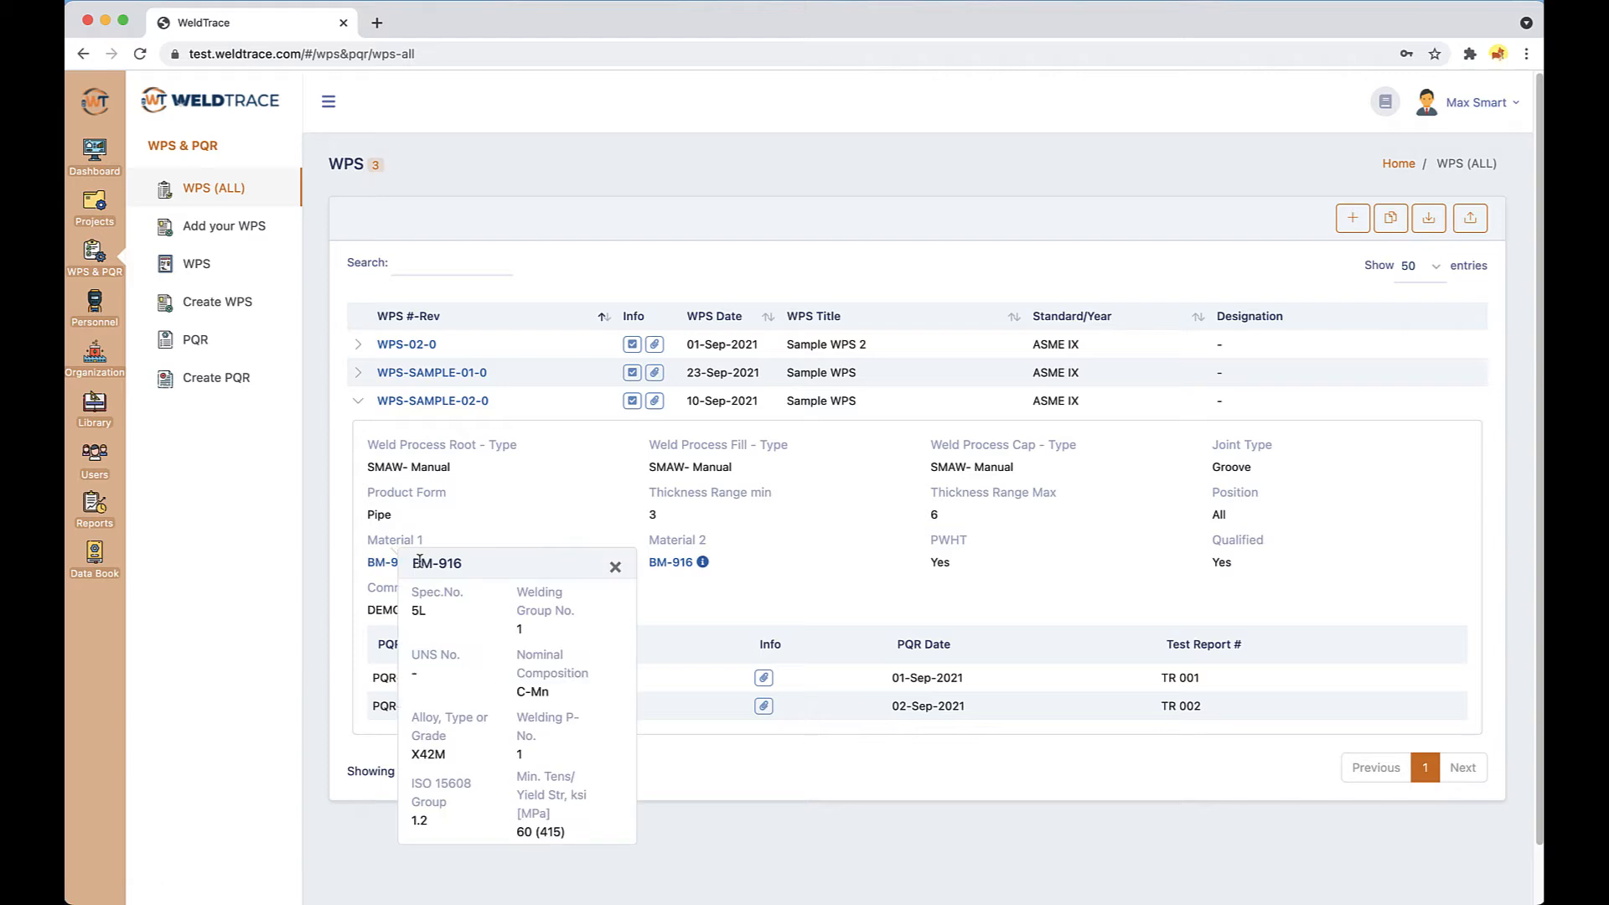
{"action": "left_click", "coordinate": [615, 567]}
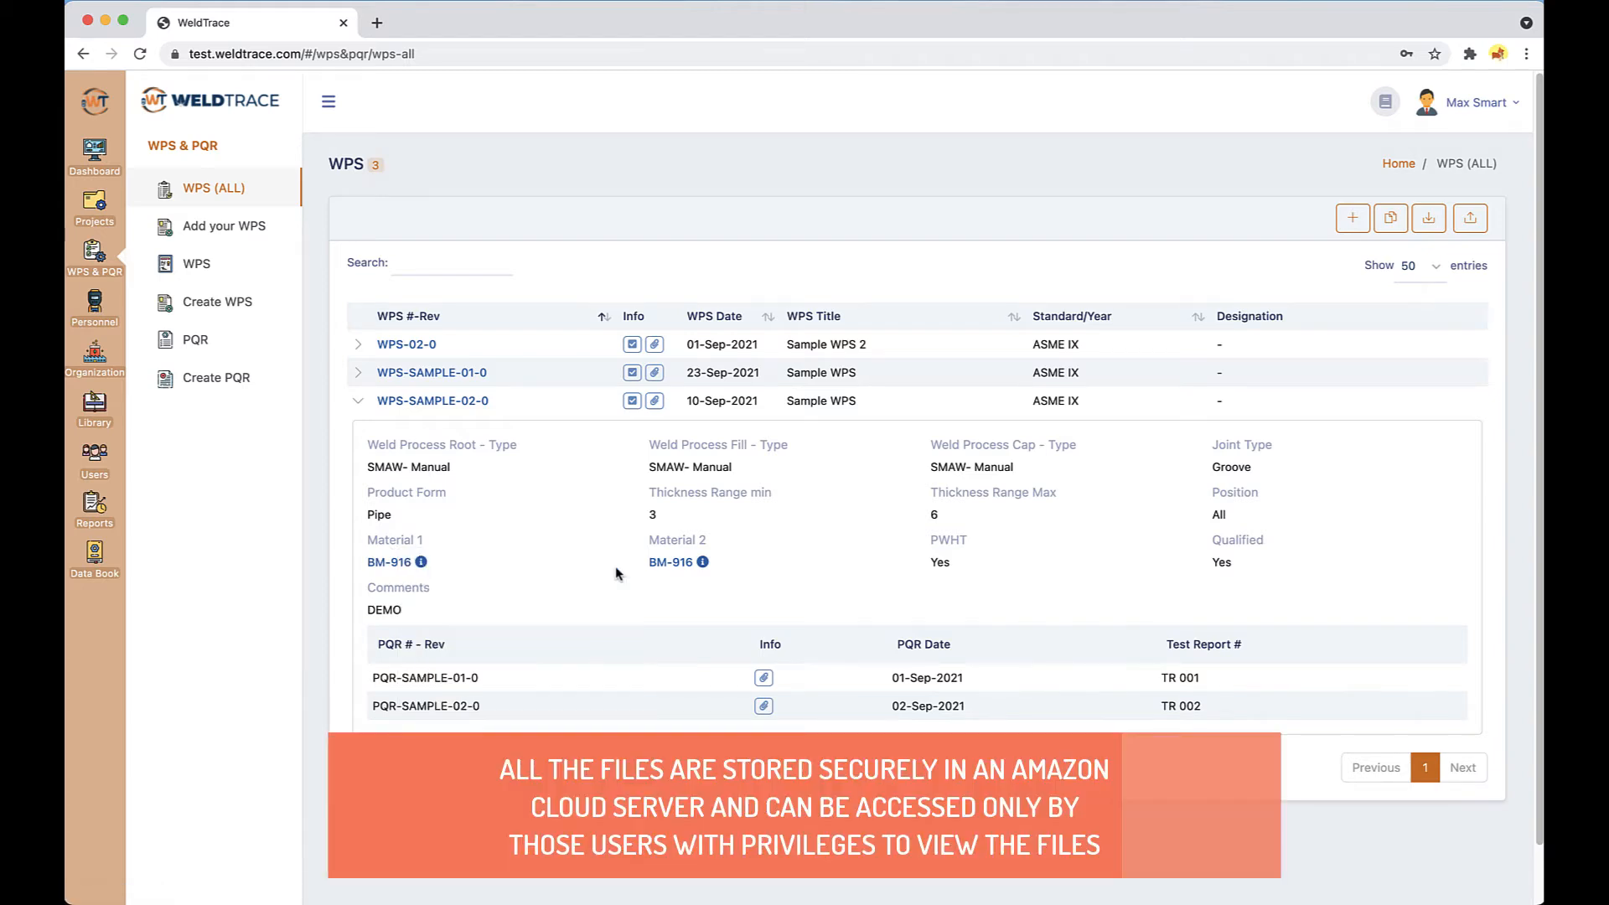
{"action": "left_click", "coordinate": [764, 678]}
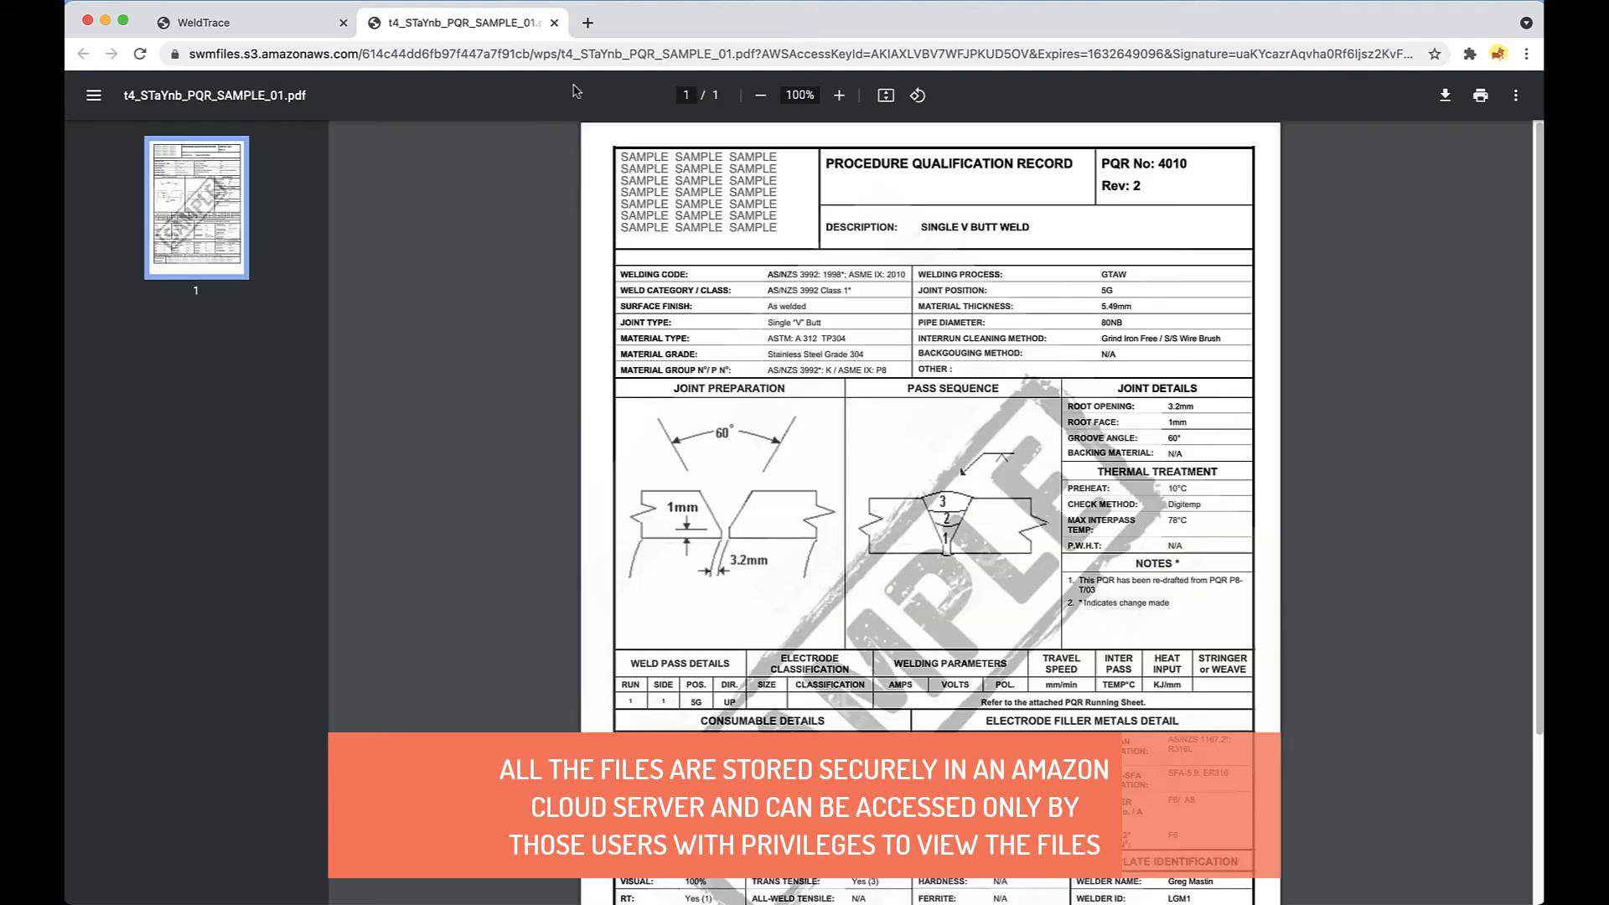
{"action": "left_click", "coordinate": [554, 22]}
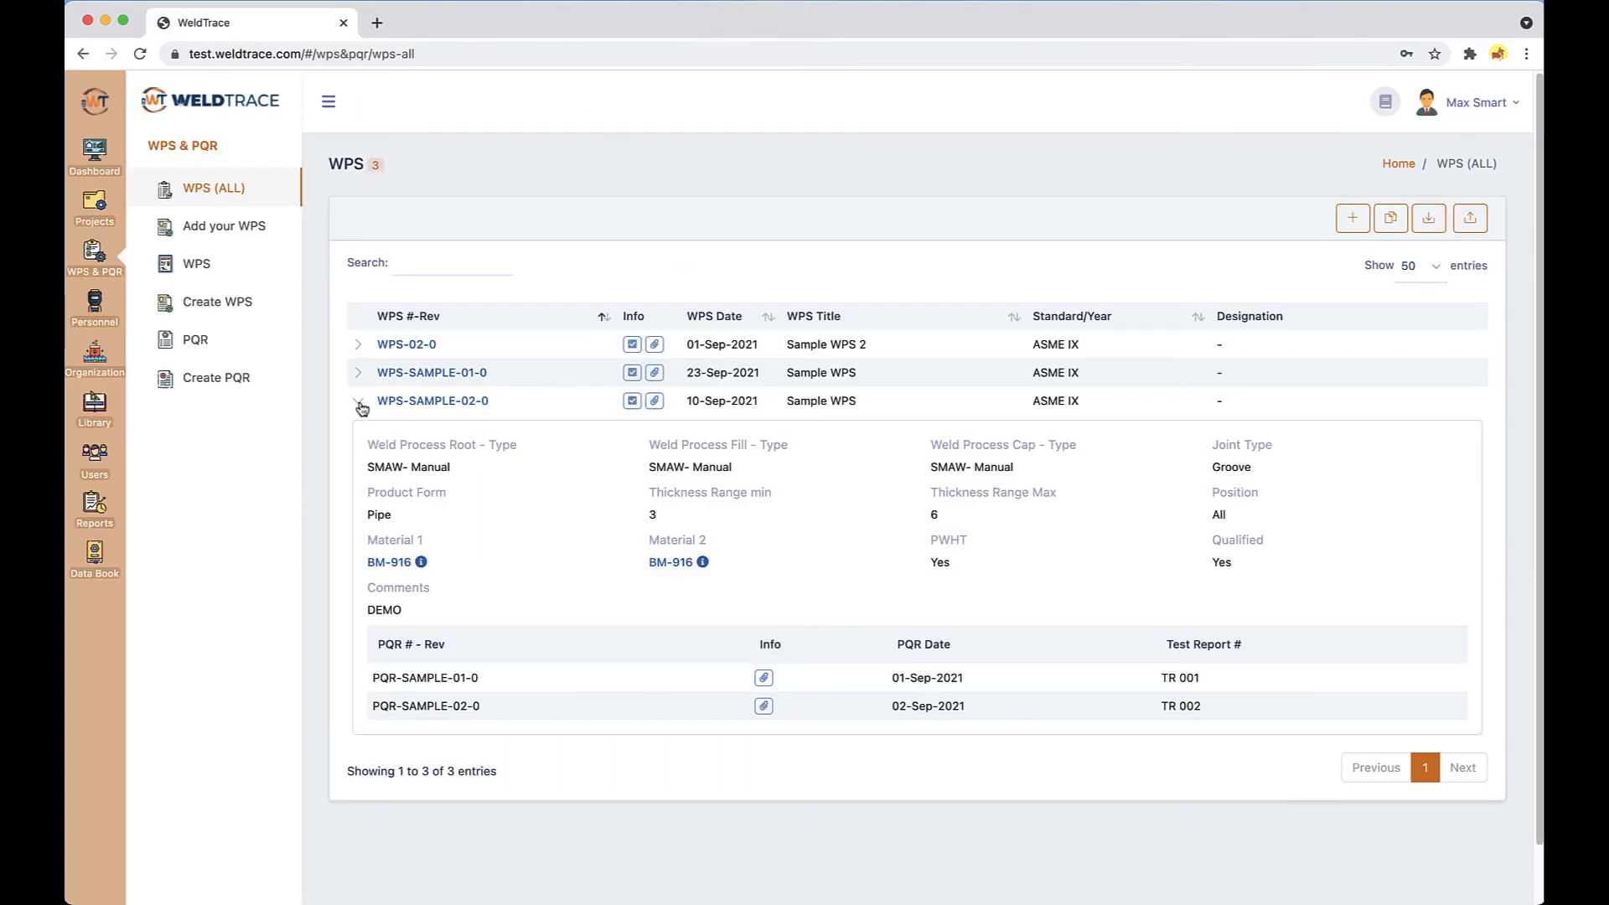
{"action": "left_click", "coordinate": [361, 405]}
Step: Open the detail page of WPS-SAMPLE-02, view its edit form and cancel editing
{"action": "left_click", "coordinate": [422, 406]}
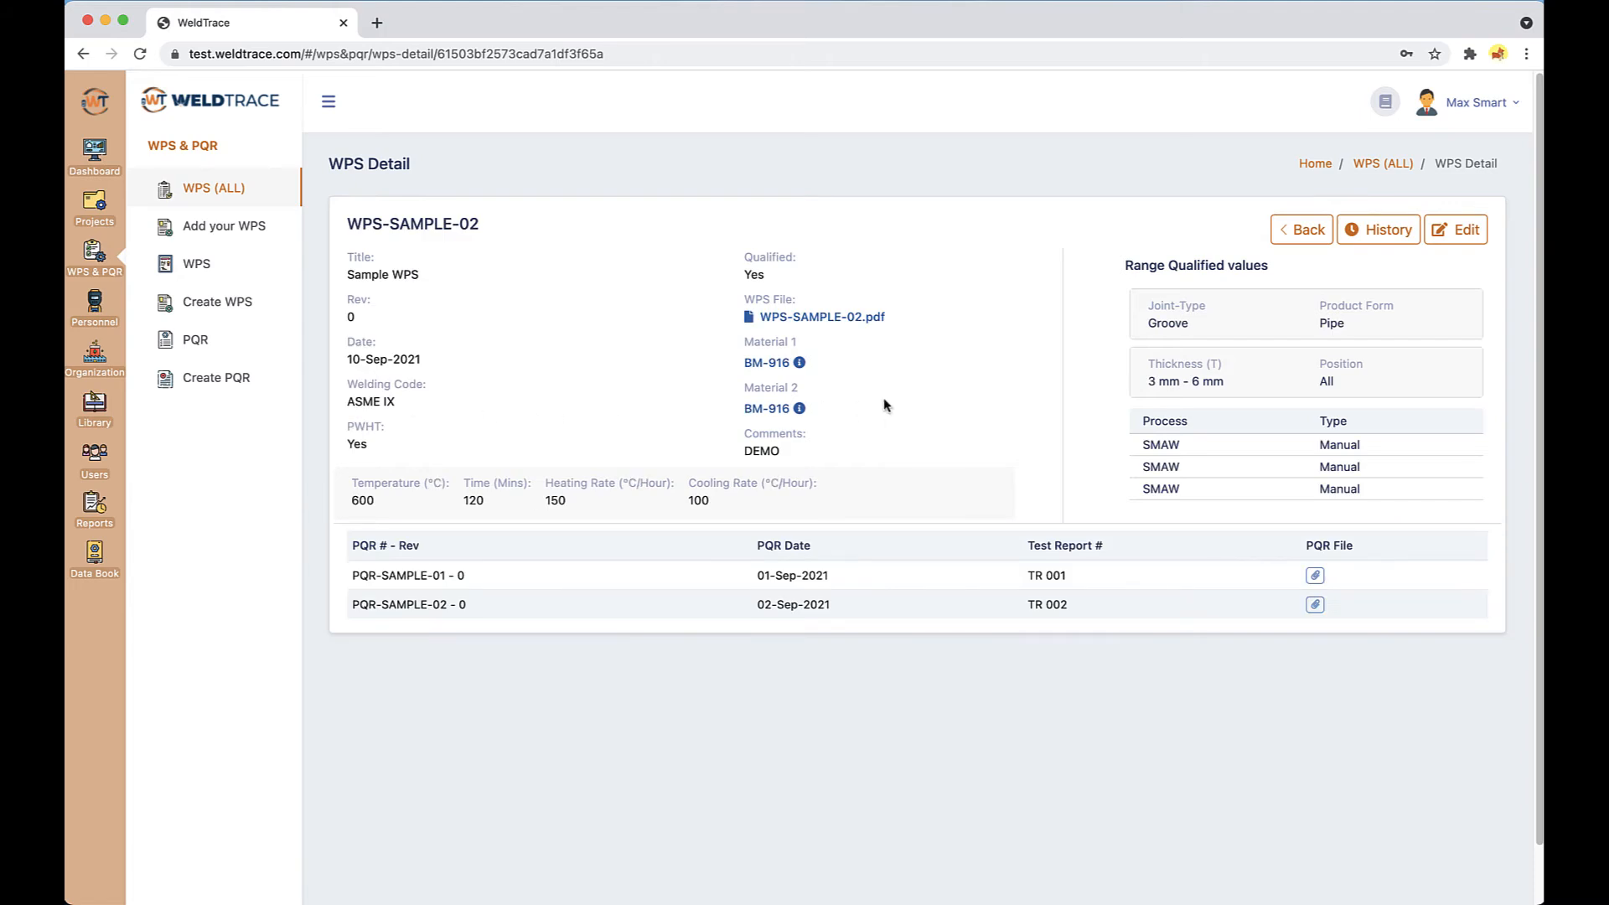
{"action": "left_click", "coordinate": [1466, 236]}
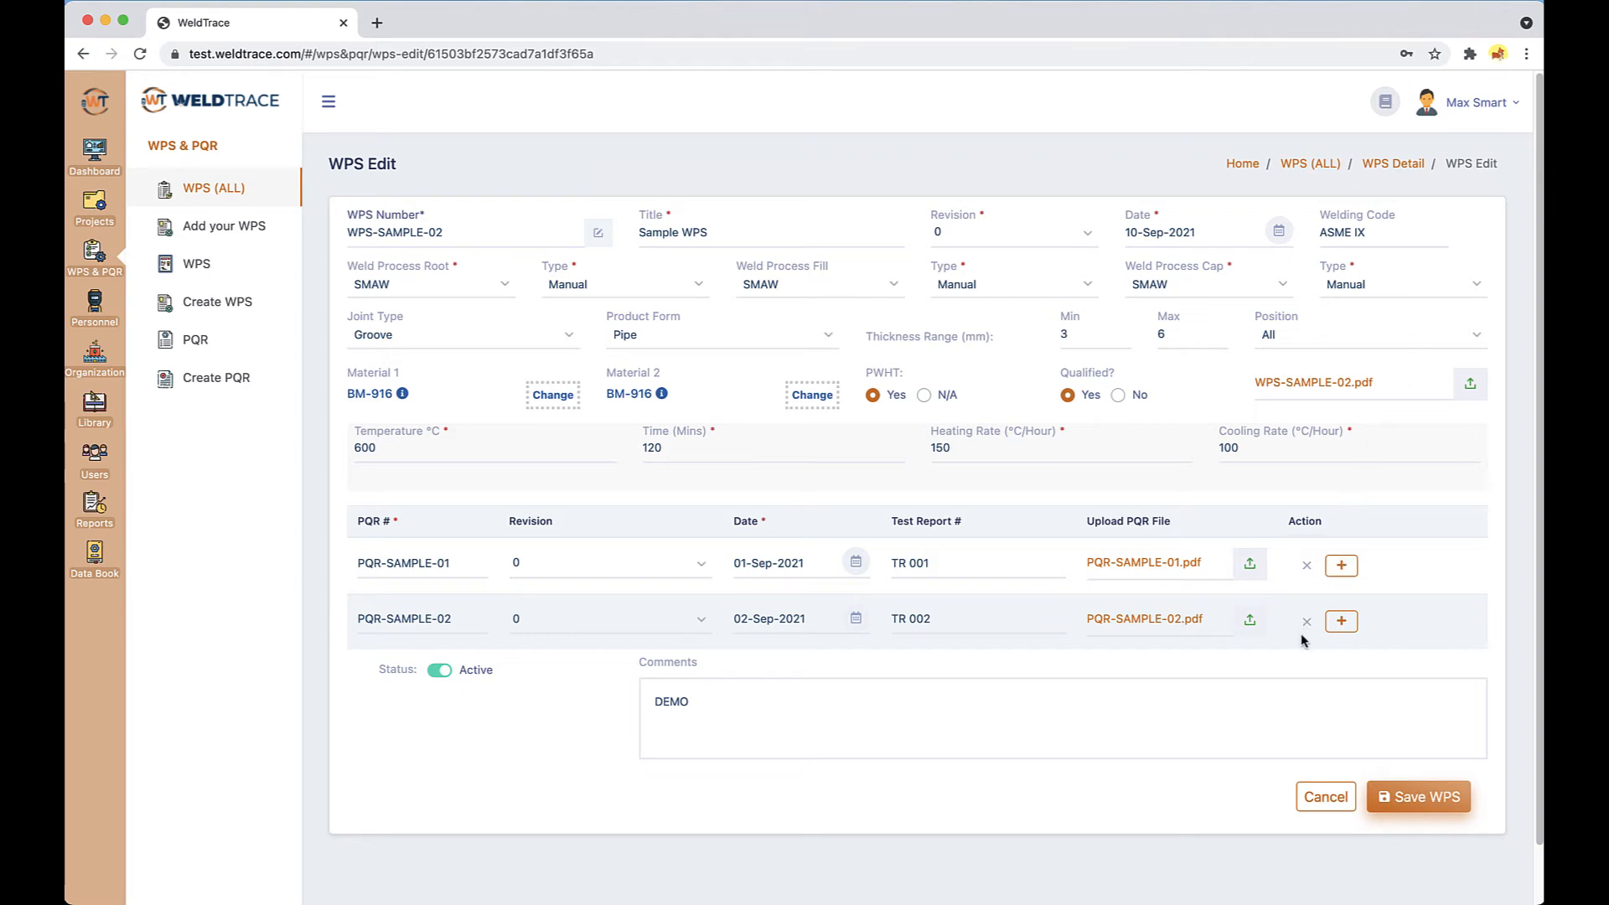
{"action": "left_click", "coordinate": [1322, 796]}
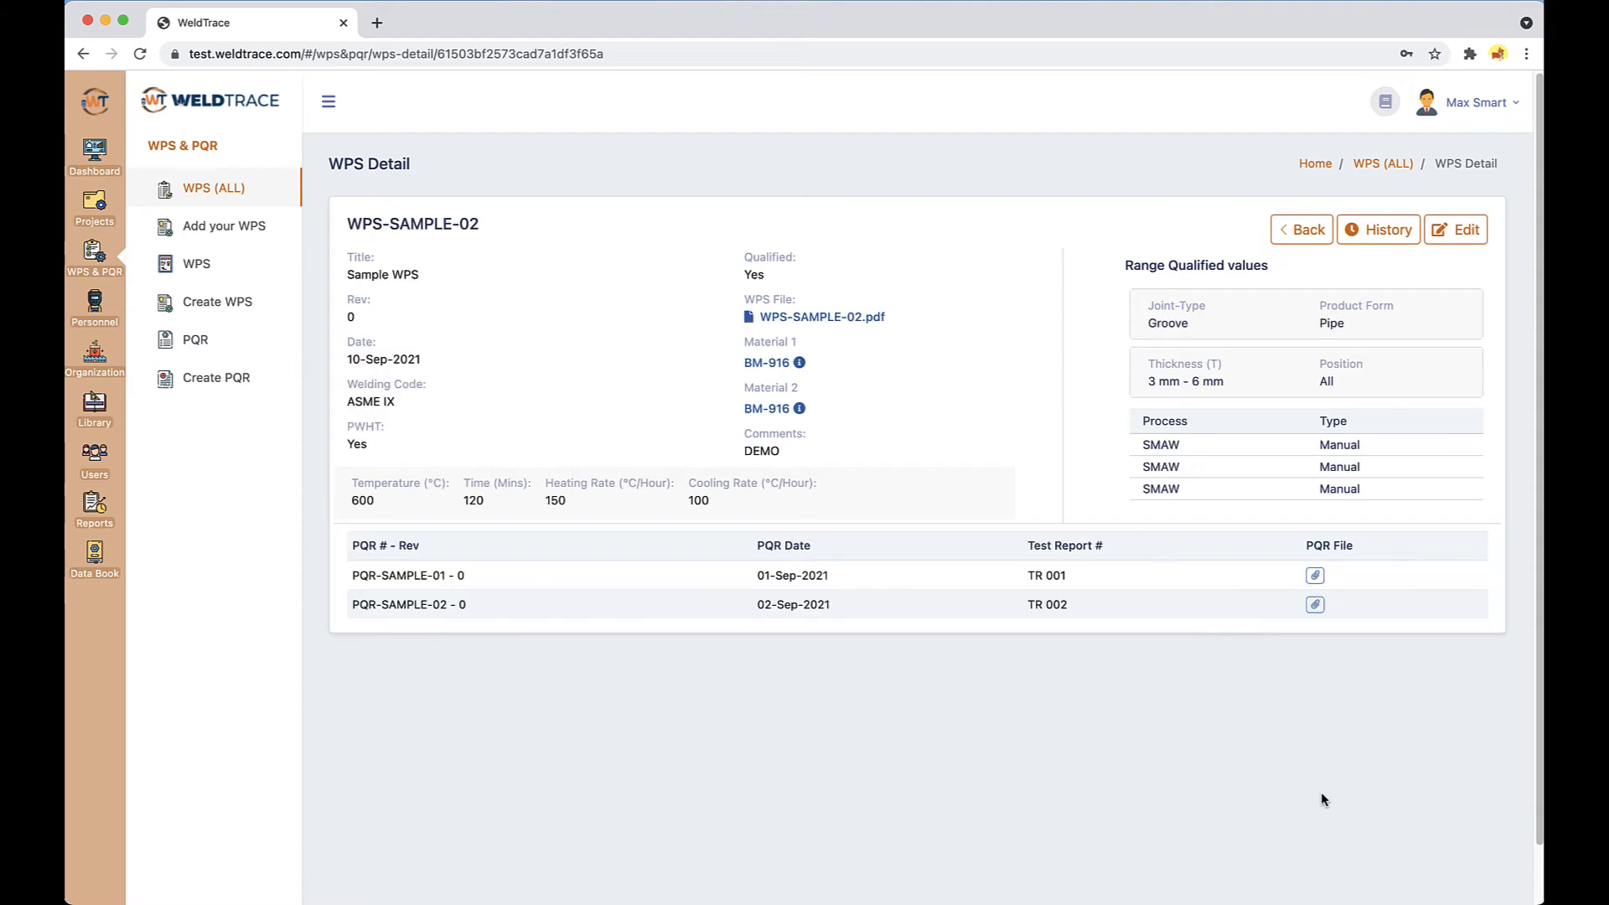
Step: Review the change history of WPS-SAMPLE-02 and return to the list of all WPS
{"action": "left_click", "coordinate": [1387, 233]}
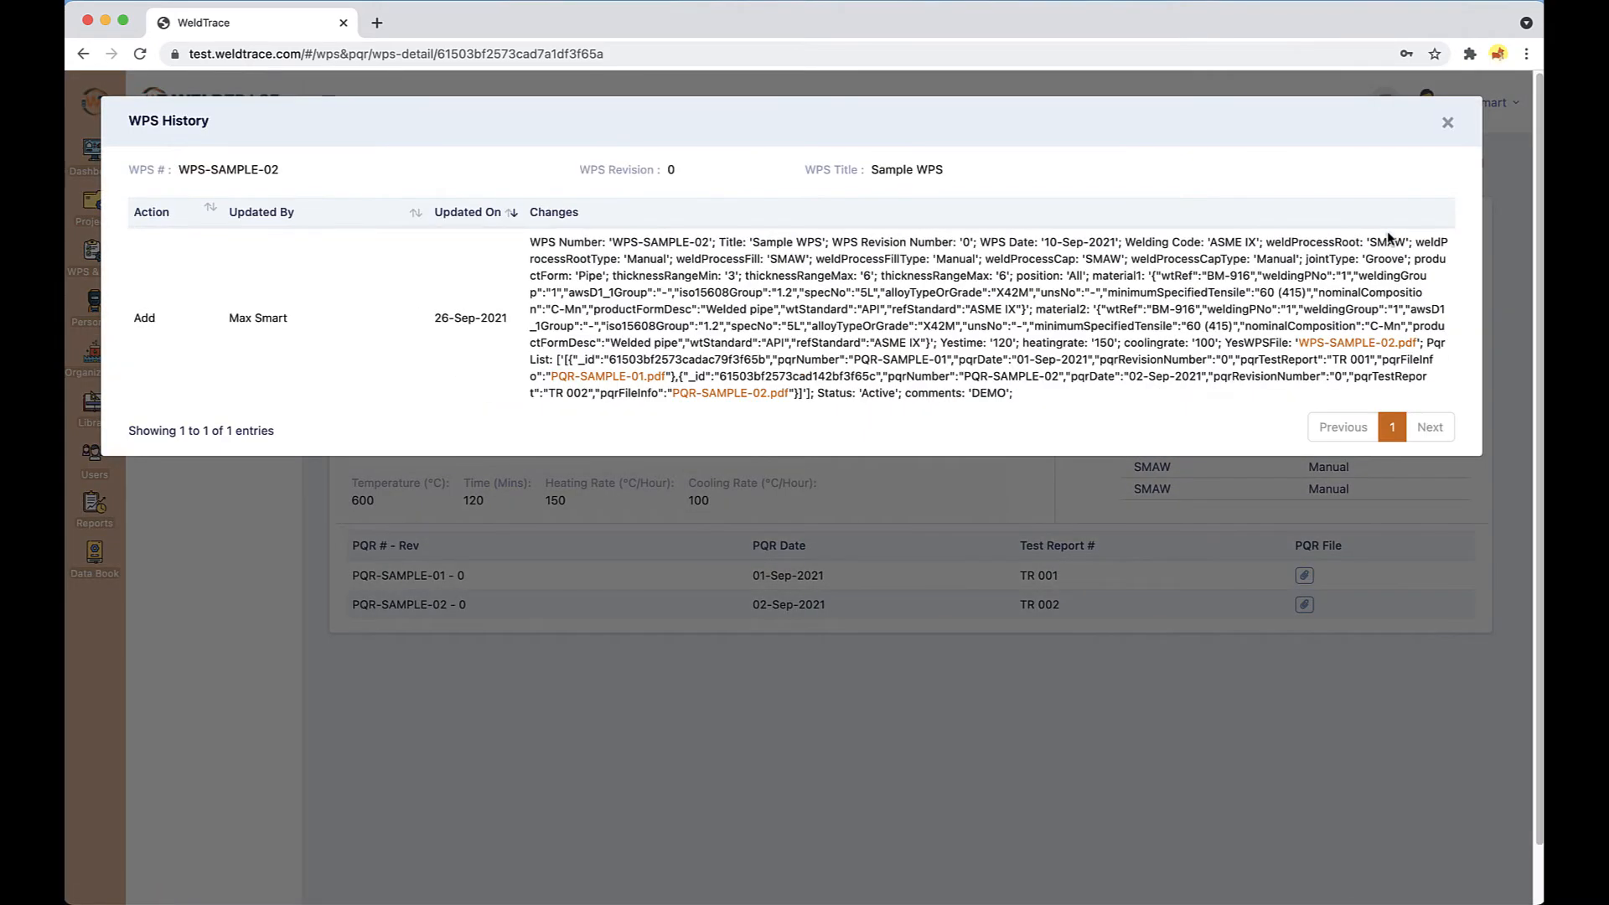
{"action": "left_click", "coordinate": [1447, 127]}
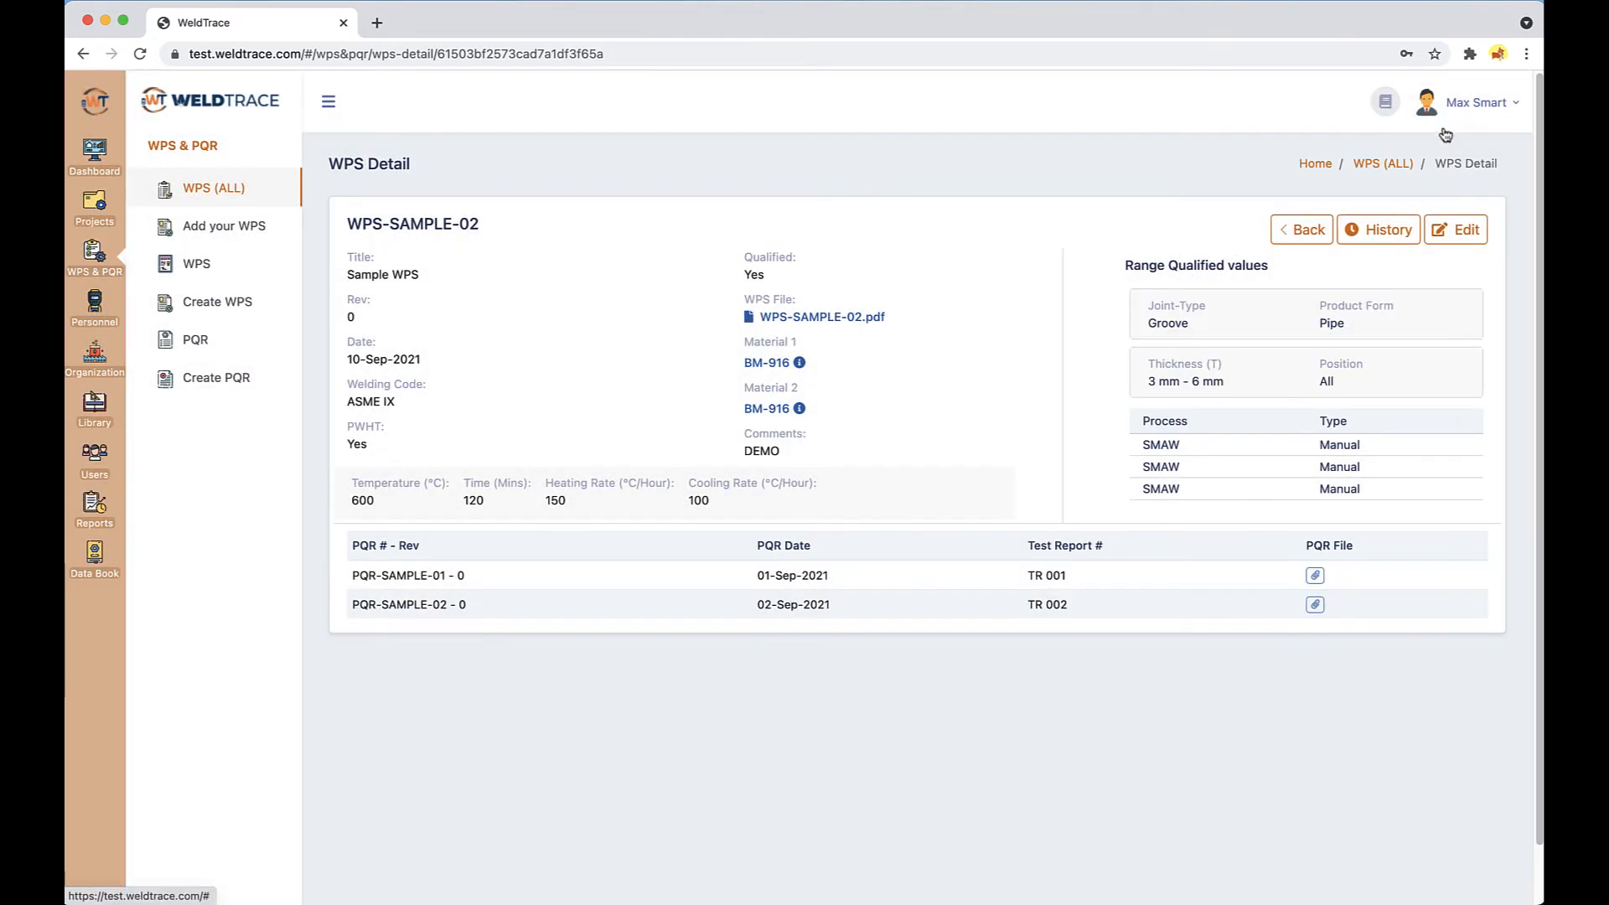
{"action": "left_click", "coordinate": [1311, 233]}
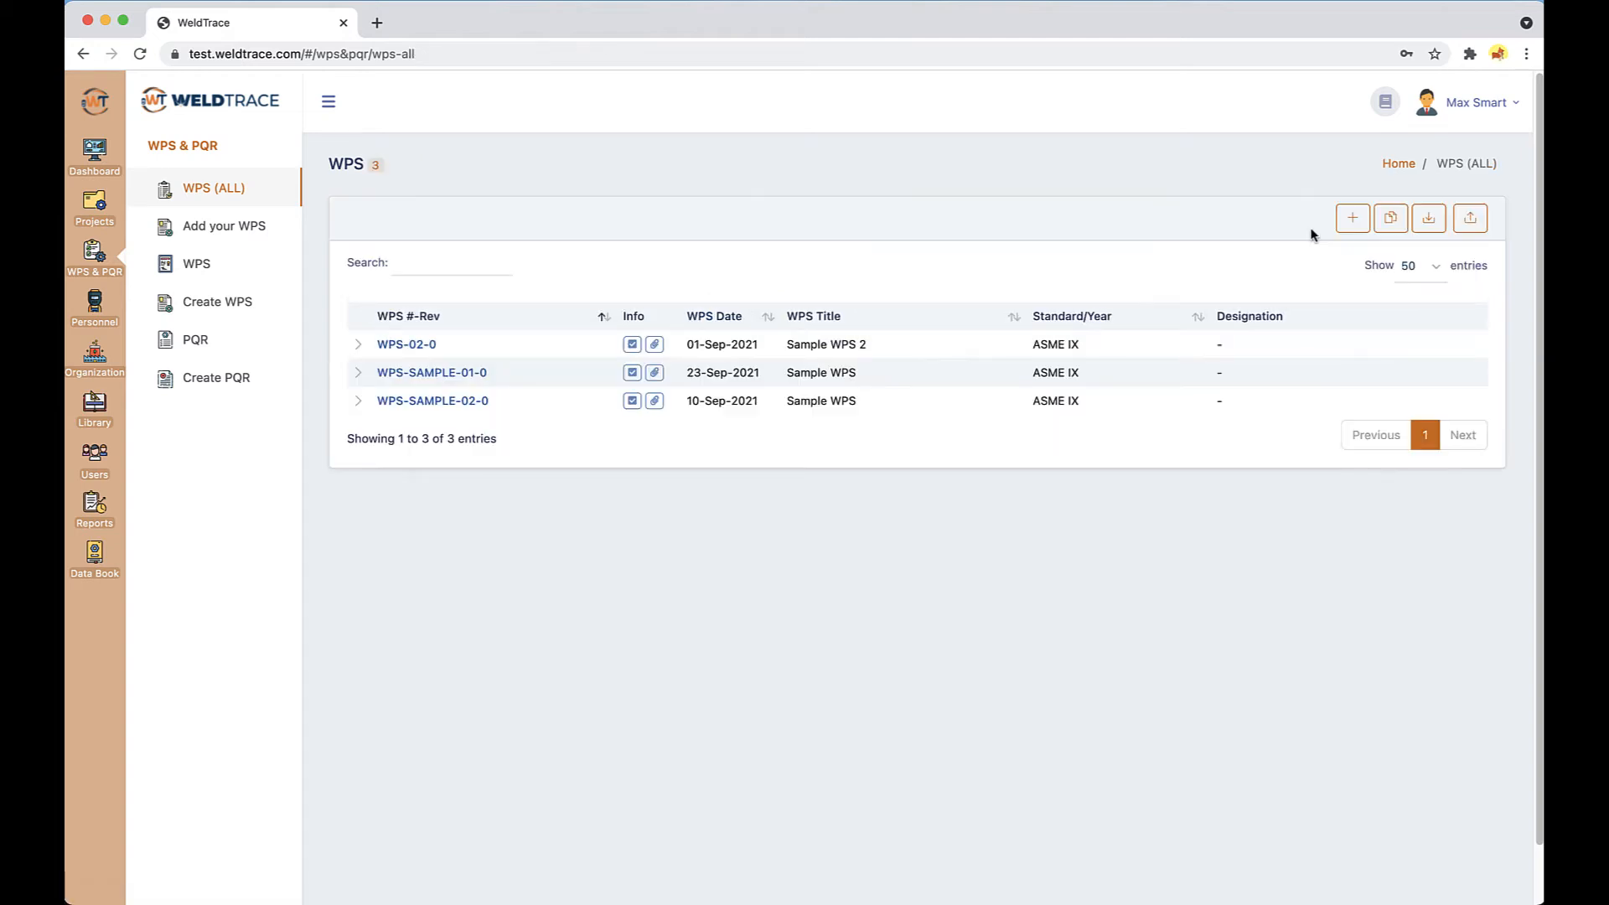
Step: Download the CSV template for importing a WPS list, inspect its column headings in Excel and close it
{"action": "left_click", "coordinate": [1430, 222]}
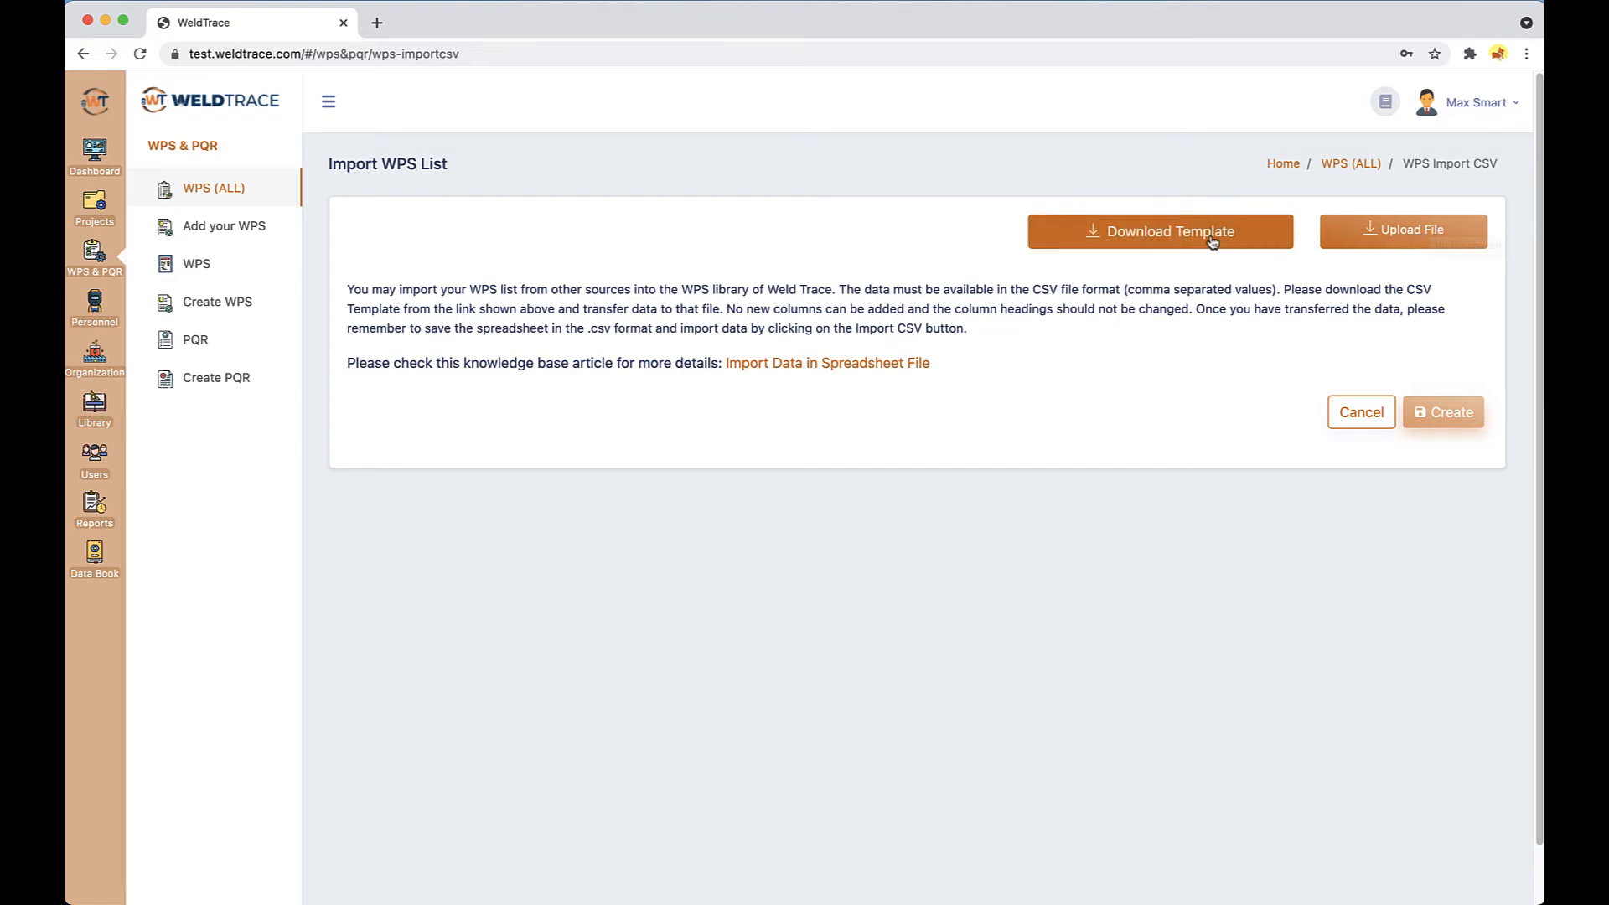
{"action": "left_click", "coordinate": [1121, 241]}
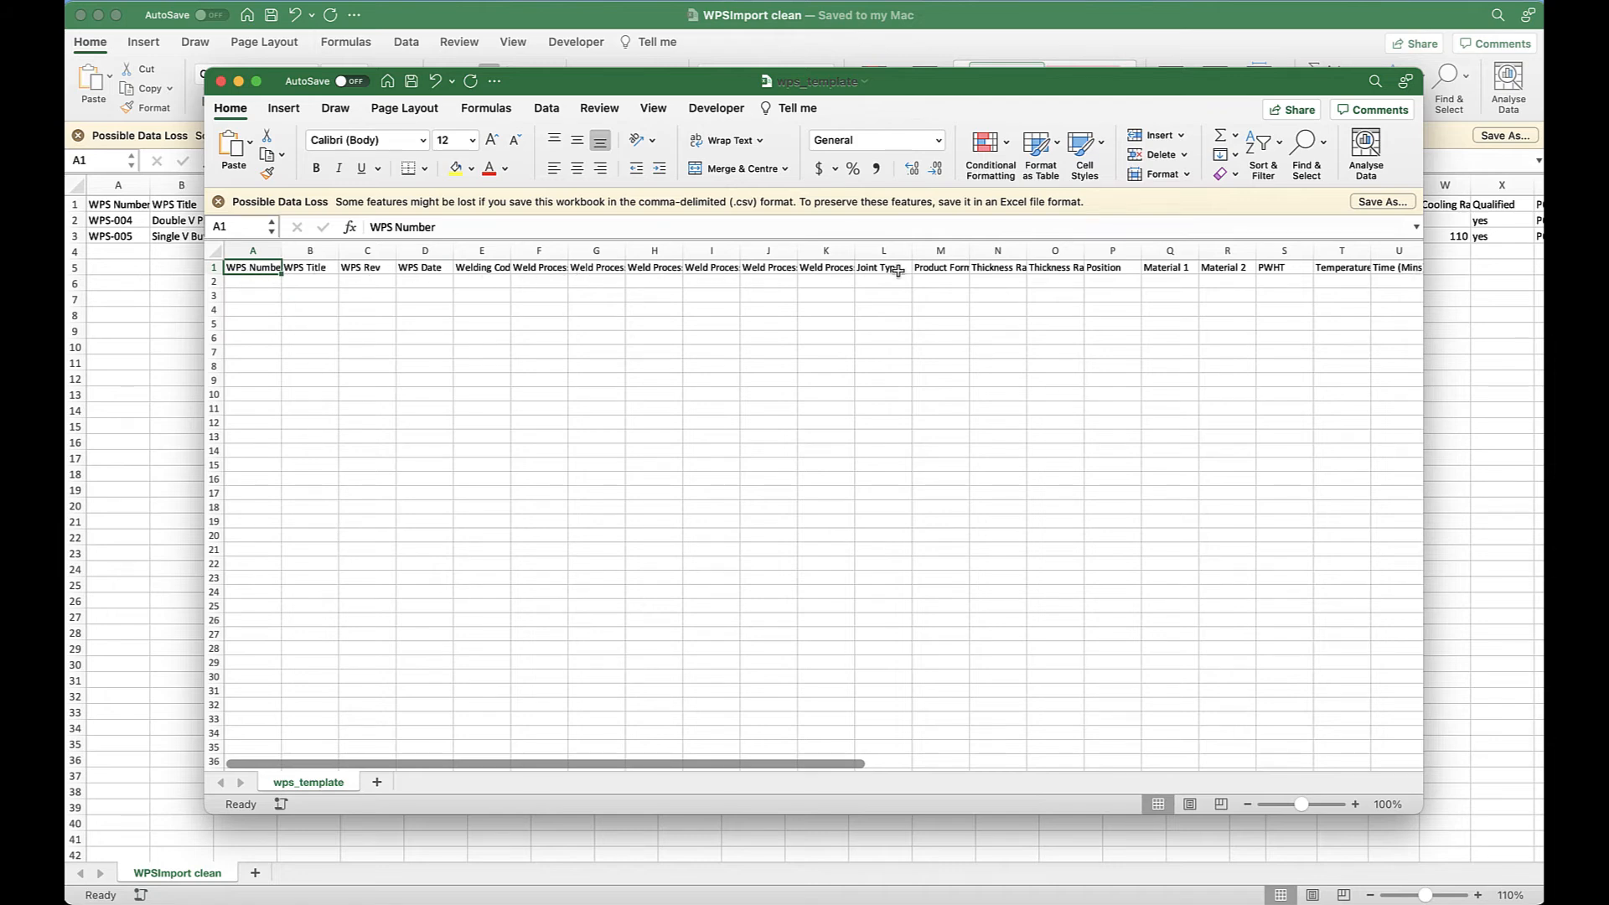
{"action": "left_click", "coordinate": [221, 82]}
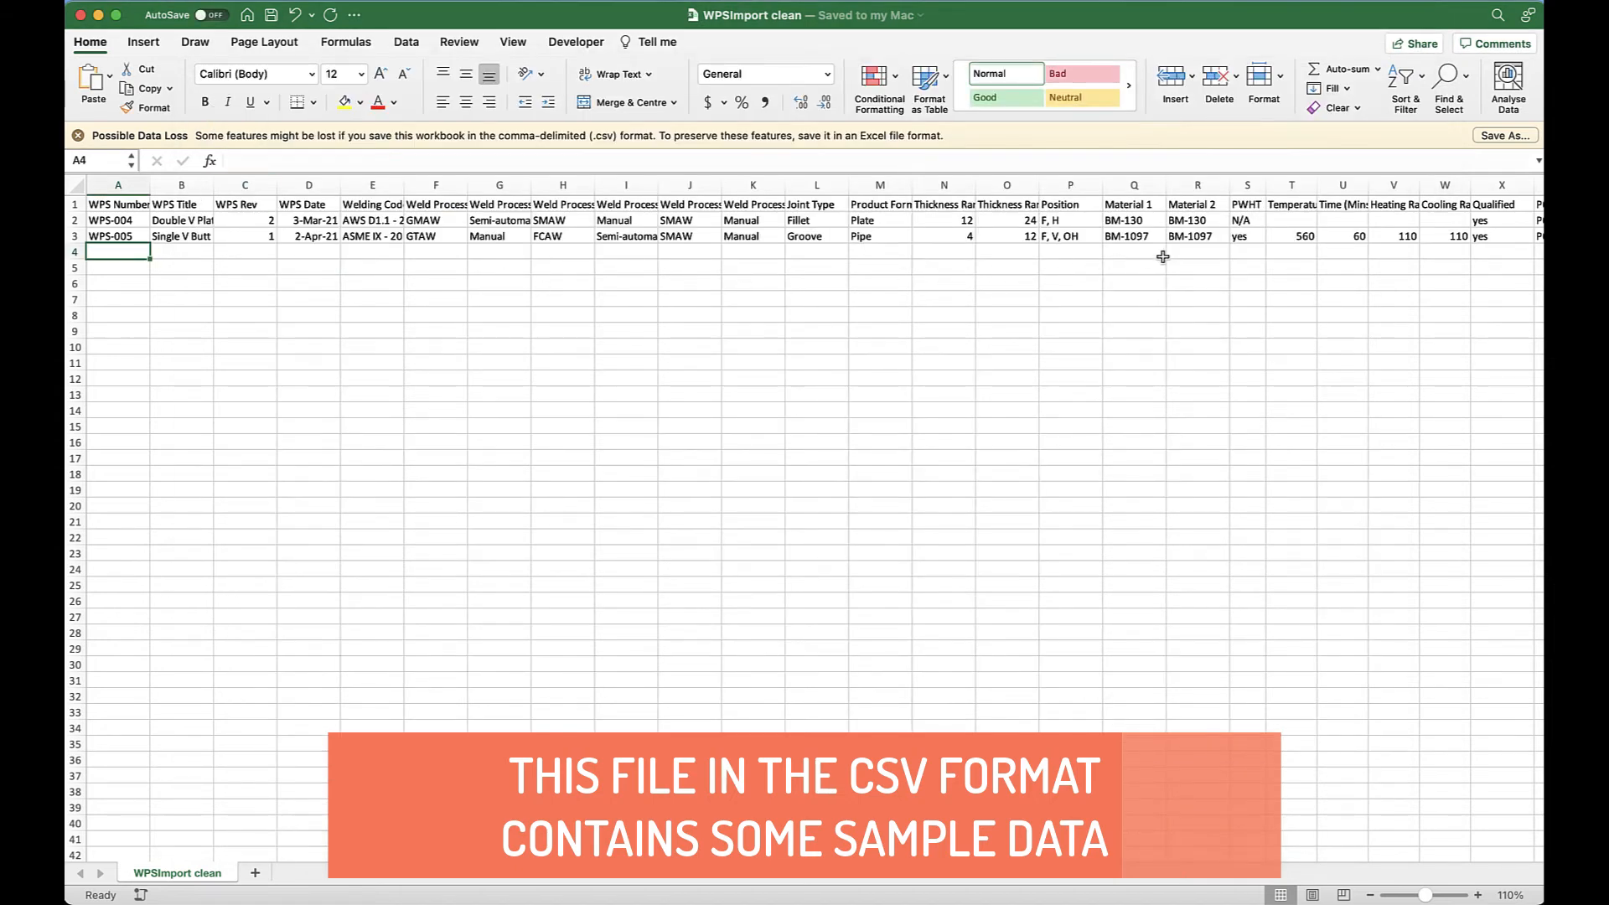
Step: Examine the Material 1 and Material 2 entries in the WPSImport clean sheet and switch back to WeldTrace in the browser
{"action": "left_click", "coordinate": [1124, 240]}
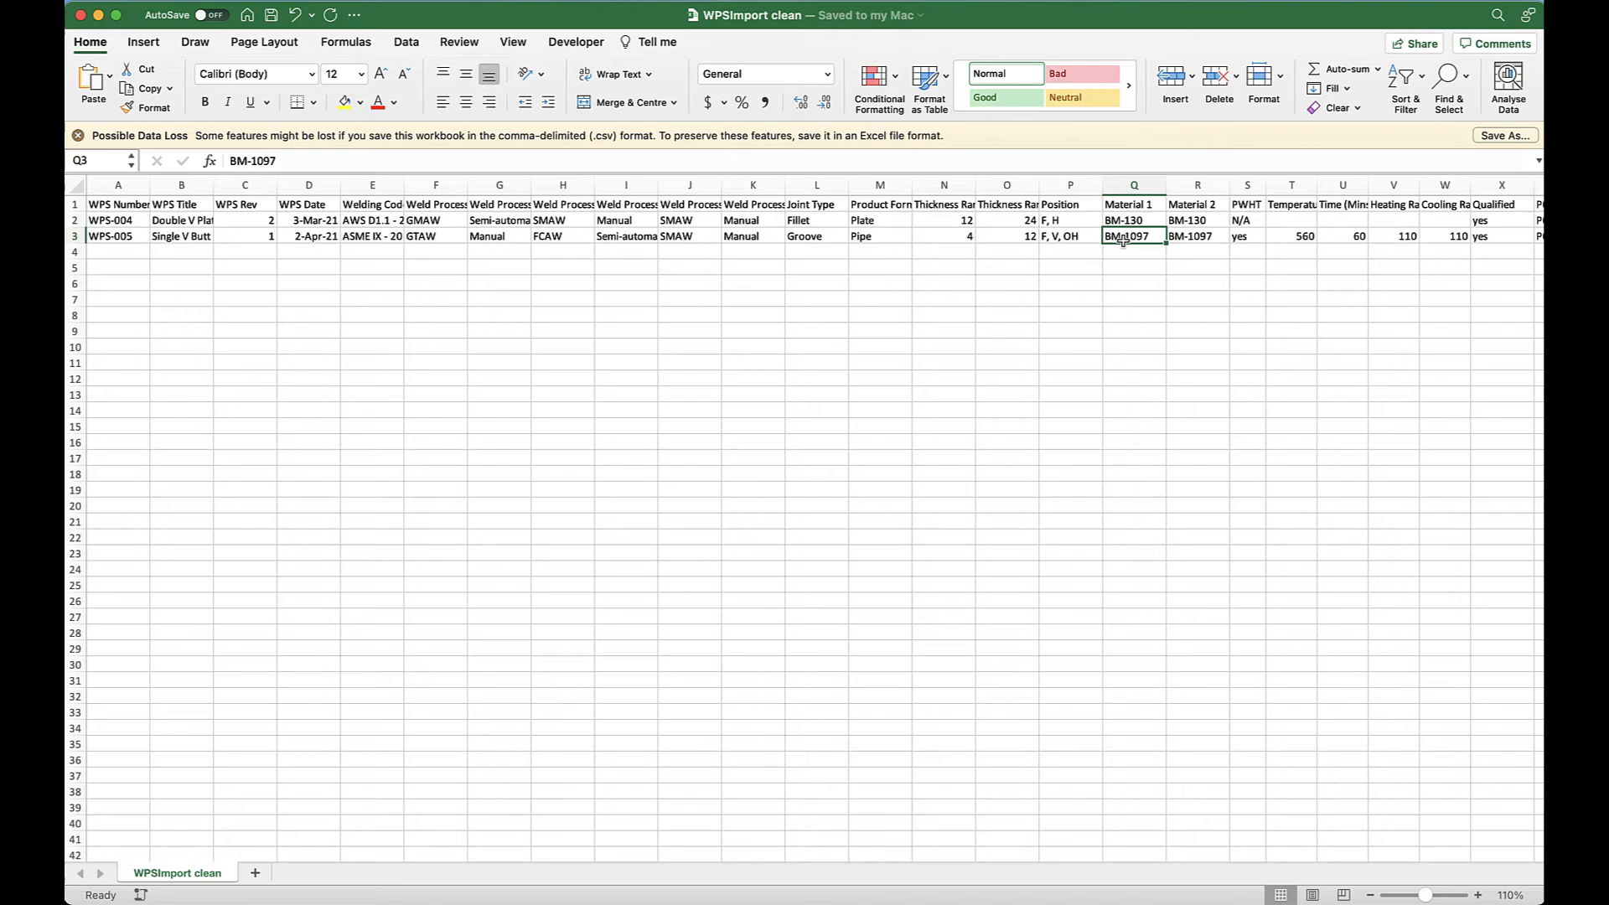
{"action": "left_click", "coordinate": [1189, 221]}
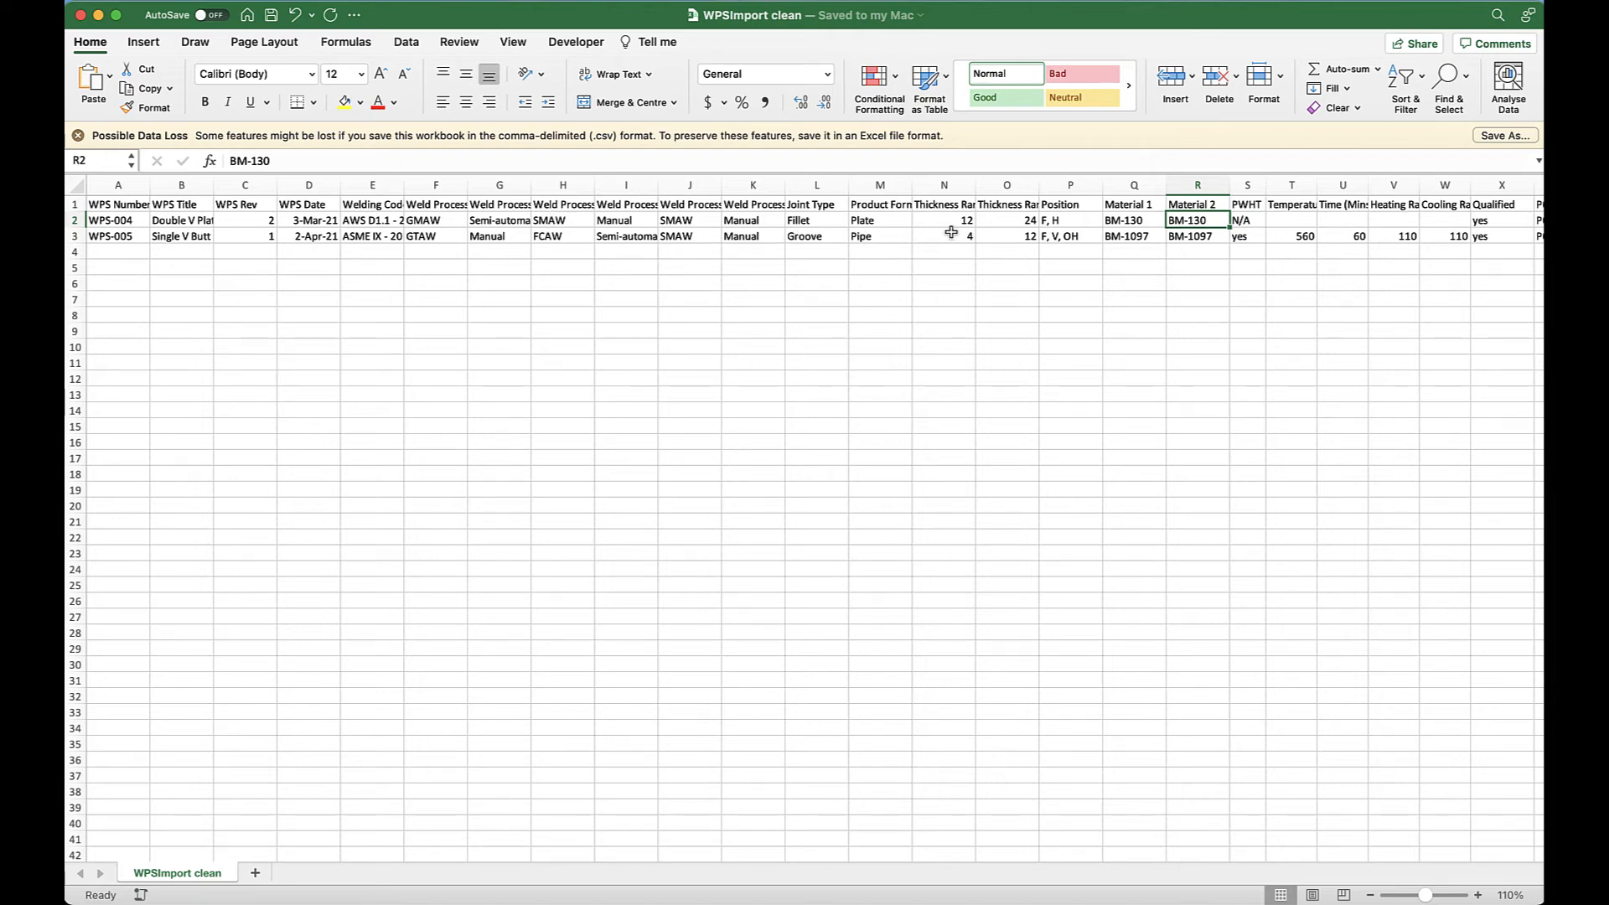
{"action": "key", "text": "ctrl+Up"}
{"action": "left_click", "coordinate": [629, 303]}
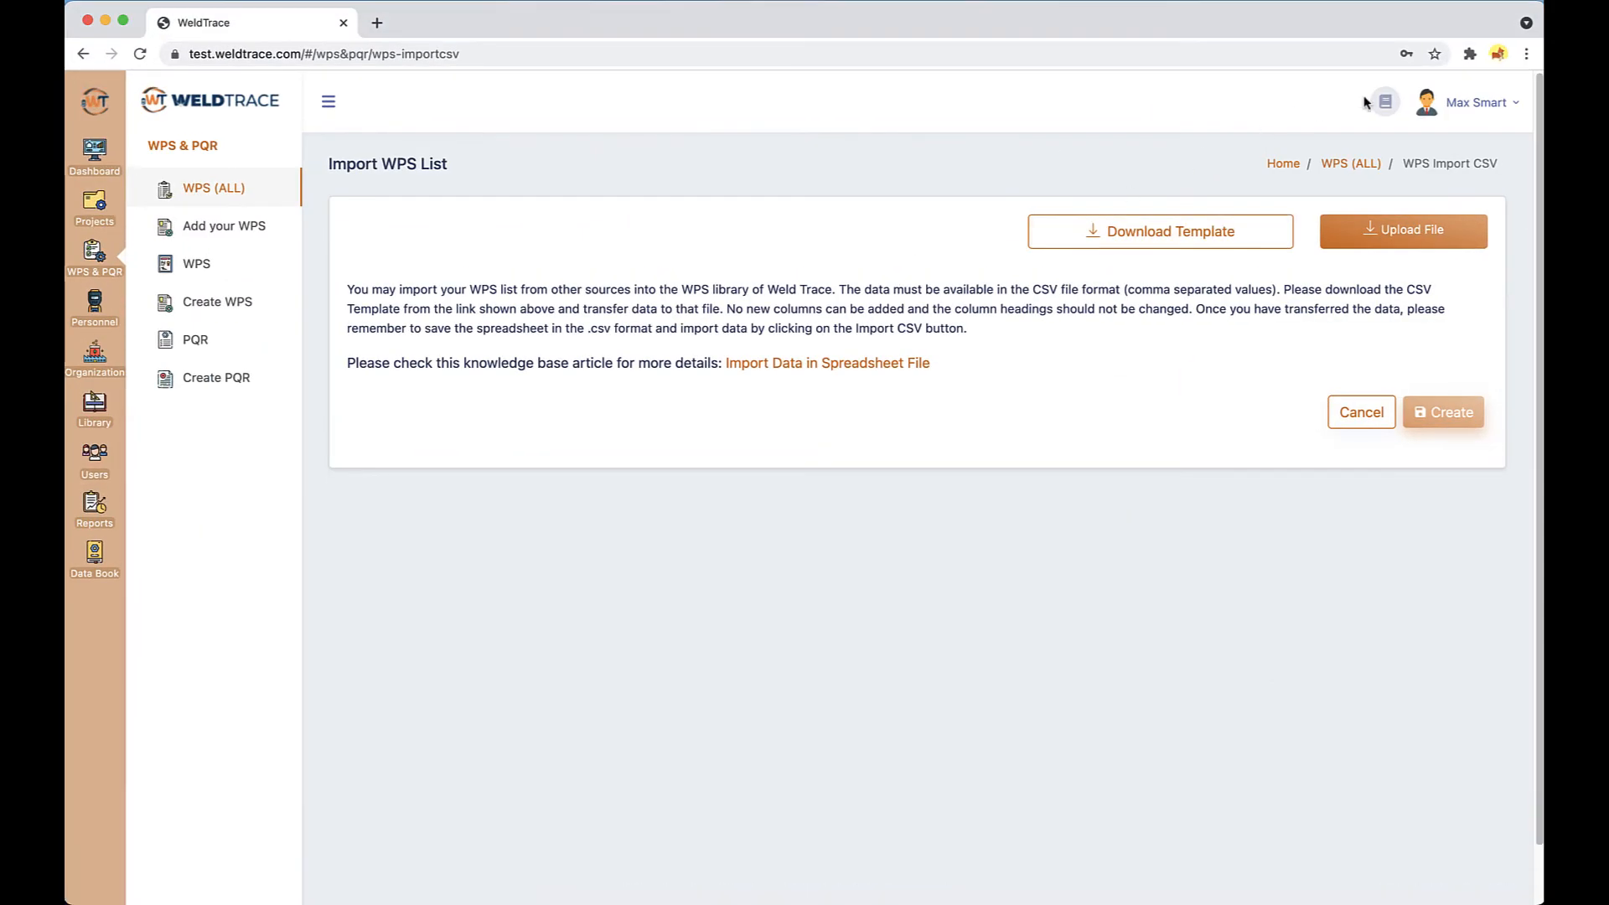
Step: Open the knowledge base article "Add a WPS" under WPS & PQR and read its field descriptions
{"action": "left_click", "coordinate": [1386, 102]}
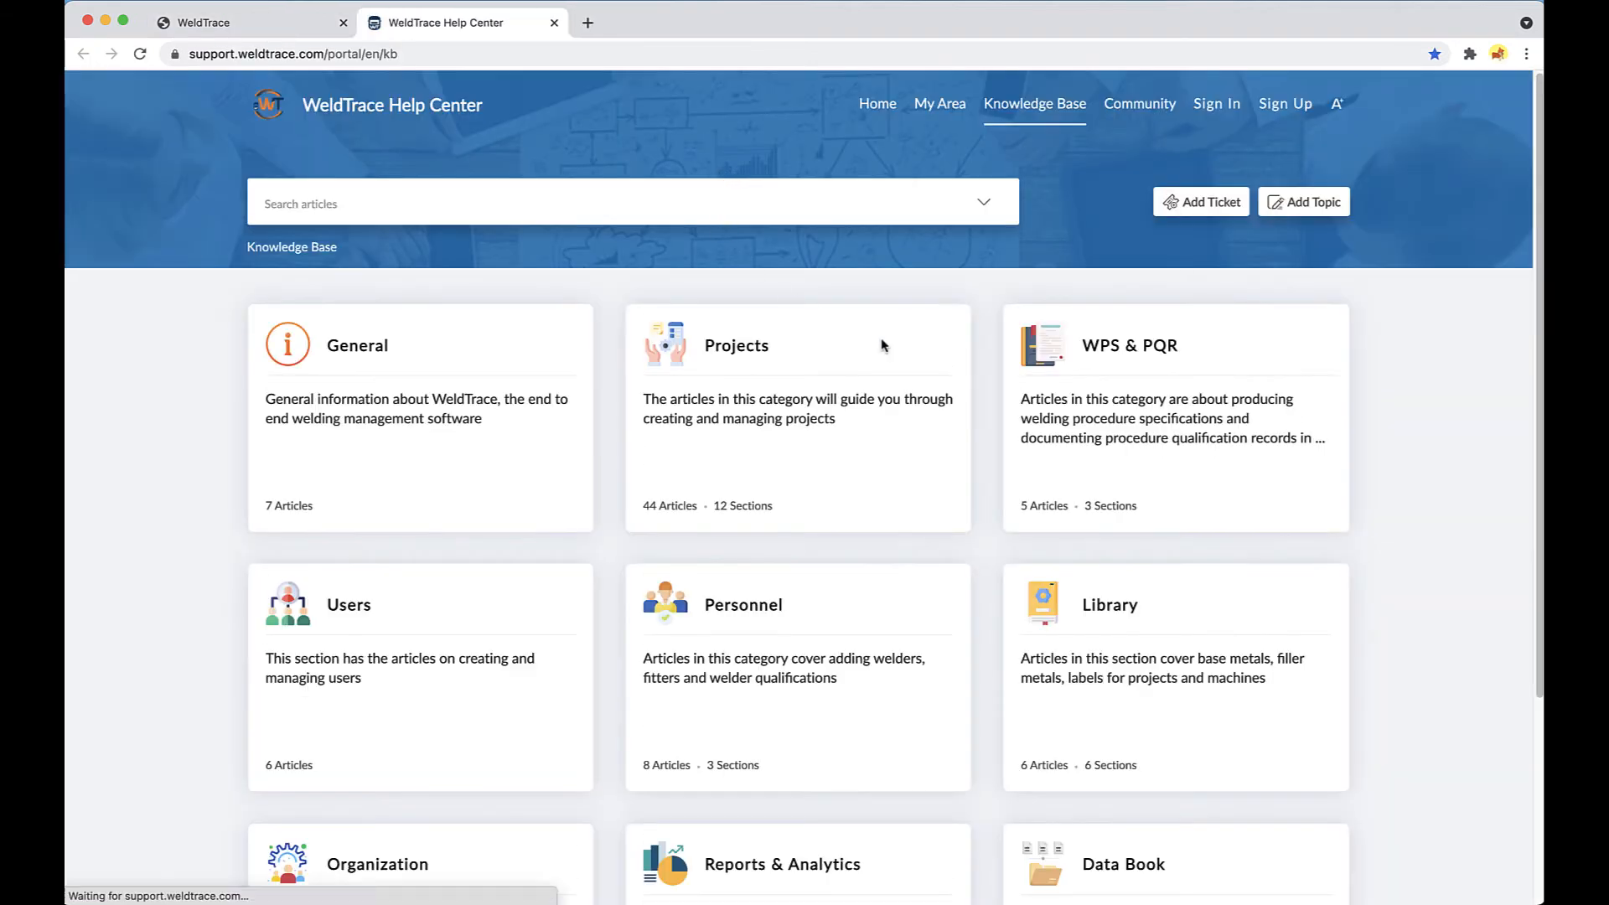
{"action": "left_click", "coordinate": [1123, 347]}
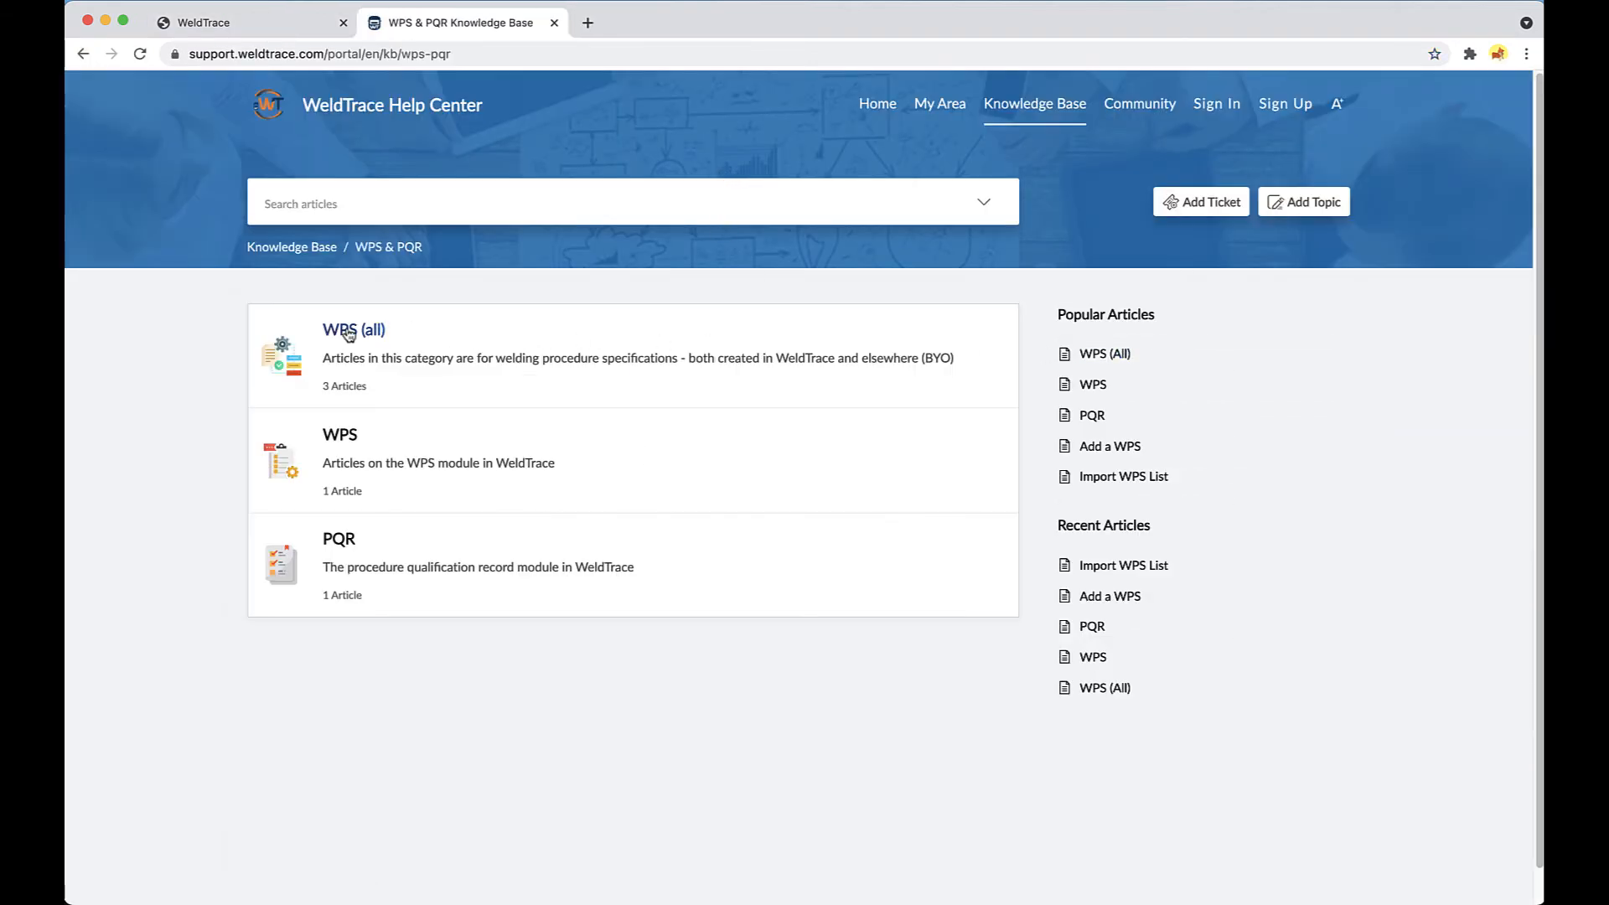
{"action": "left_click", "coordinate": [330, 333]}
{"action": "left_click", "coordinate": [303, 395]}
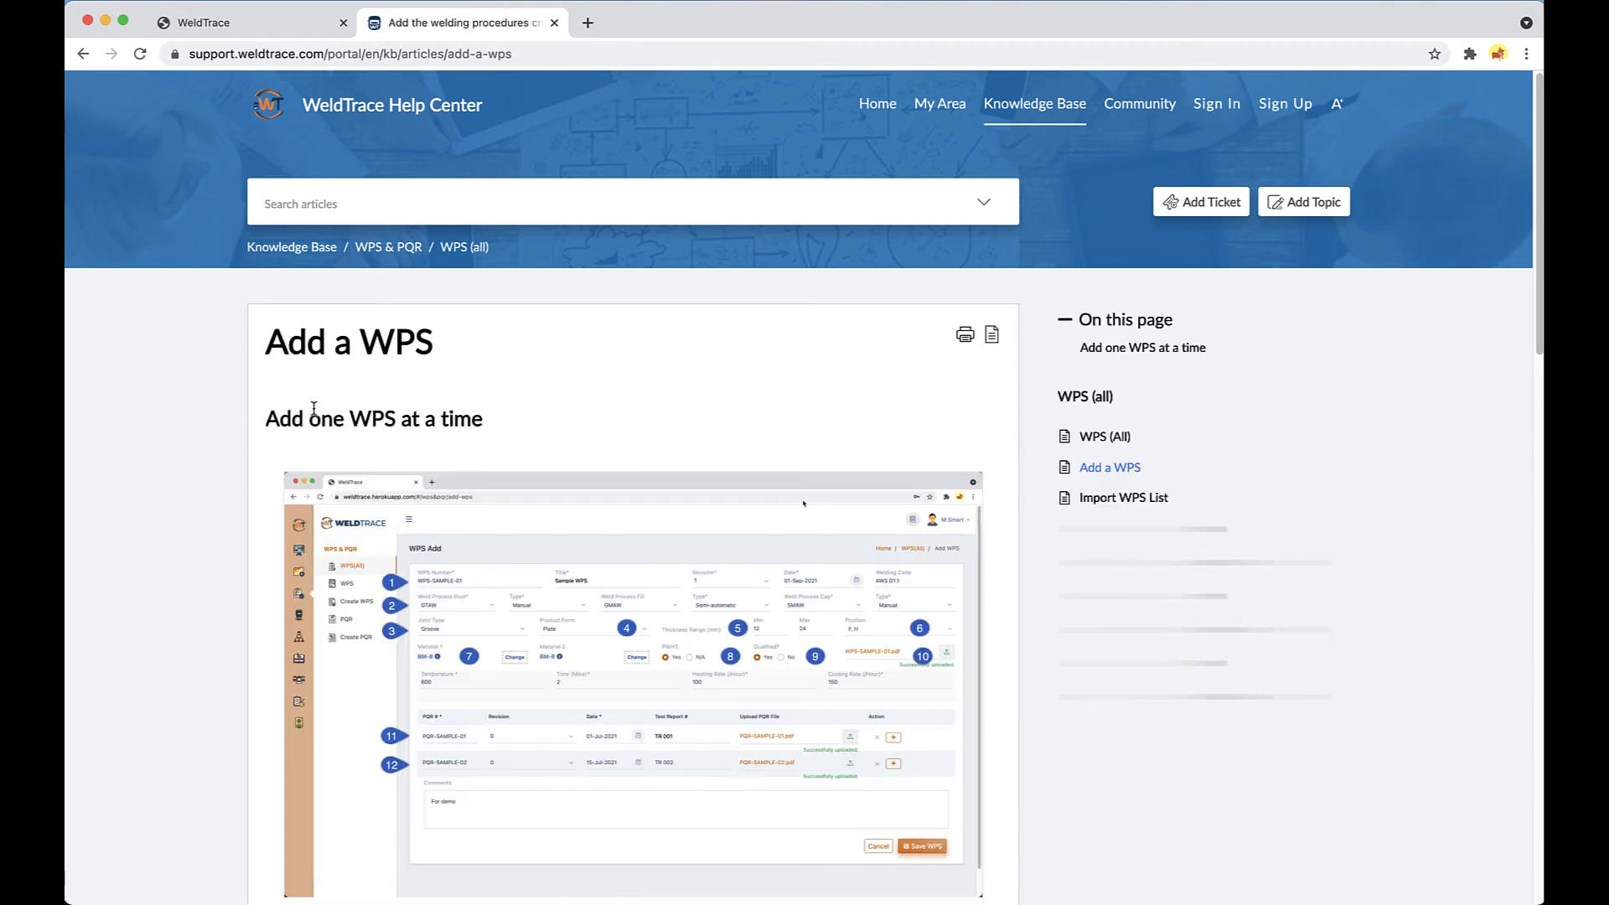
{"action": "scroll", "coordinate": [377, 623], "scroll_direction": "down", "scroll_amount": 8}
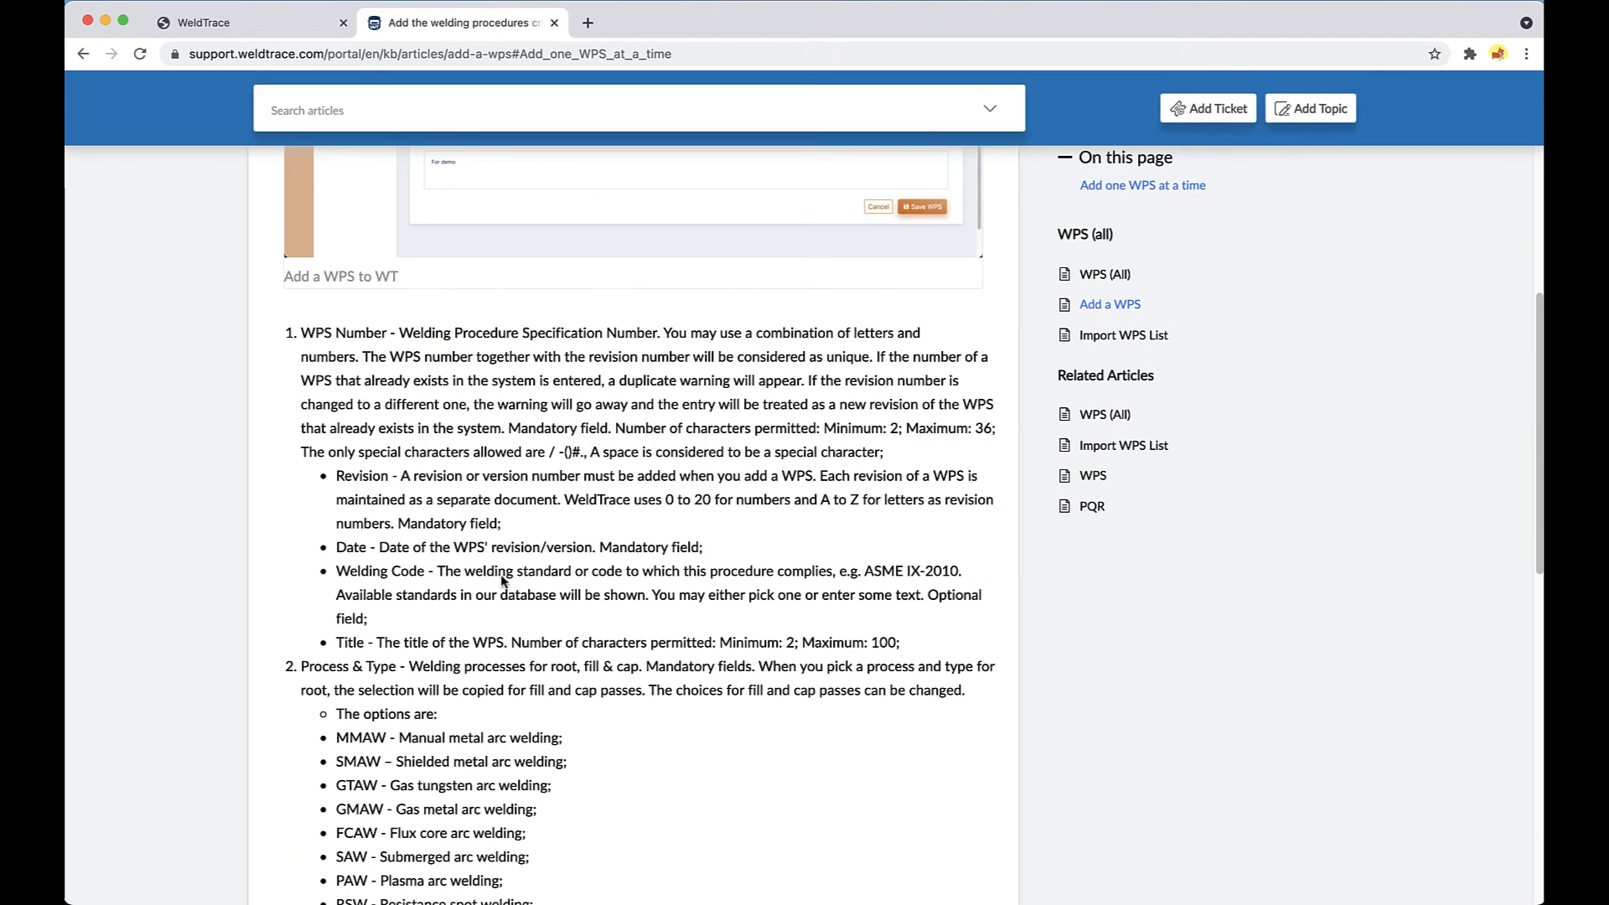
Step: Check the remaining columns up to Comments in the WPSImport clean workbook, close it and return to the WeldTrace import page
{"action": "key", "text": "ctrl+Up"}
{"action": "left_click", "coordinate": [457, 356]}
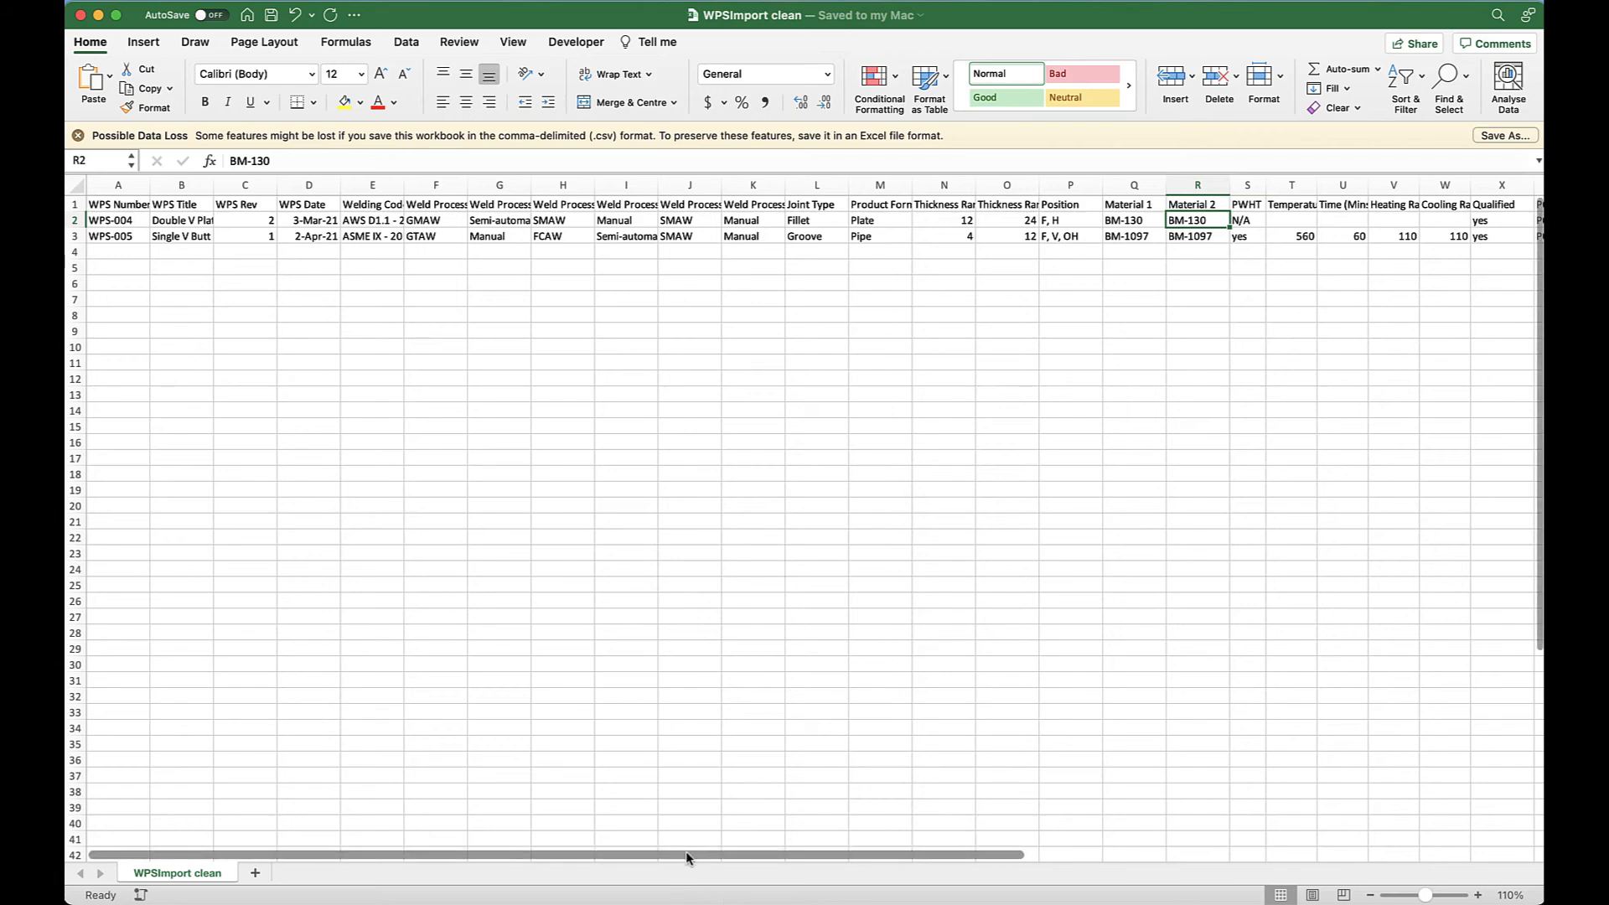
{"action": "left_click_drag", "start_coordinate": [685, 852], "coordinate": [991, 844]}
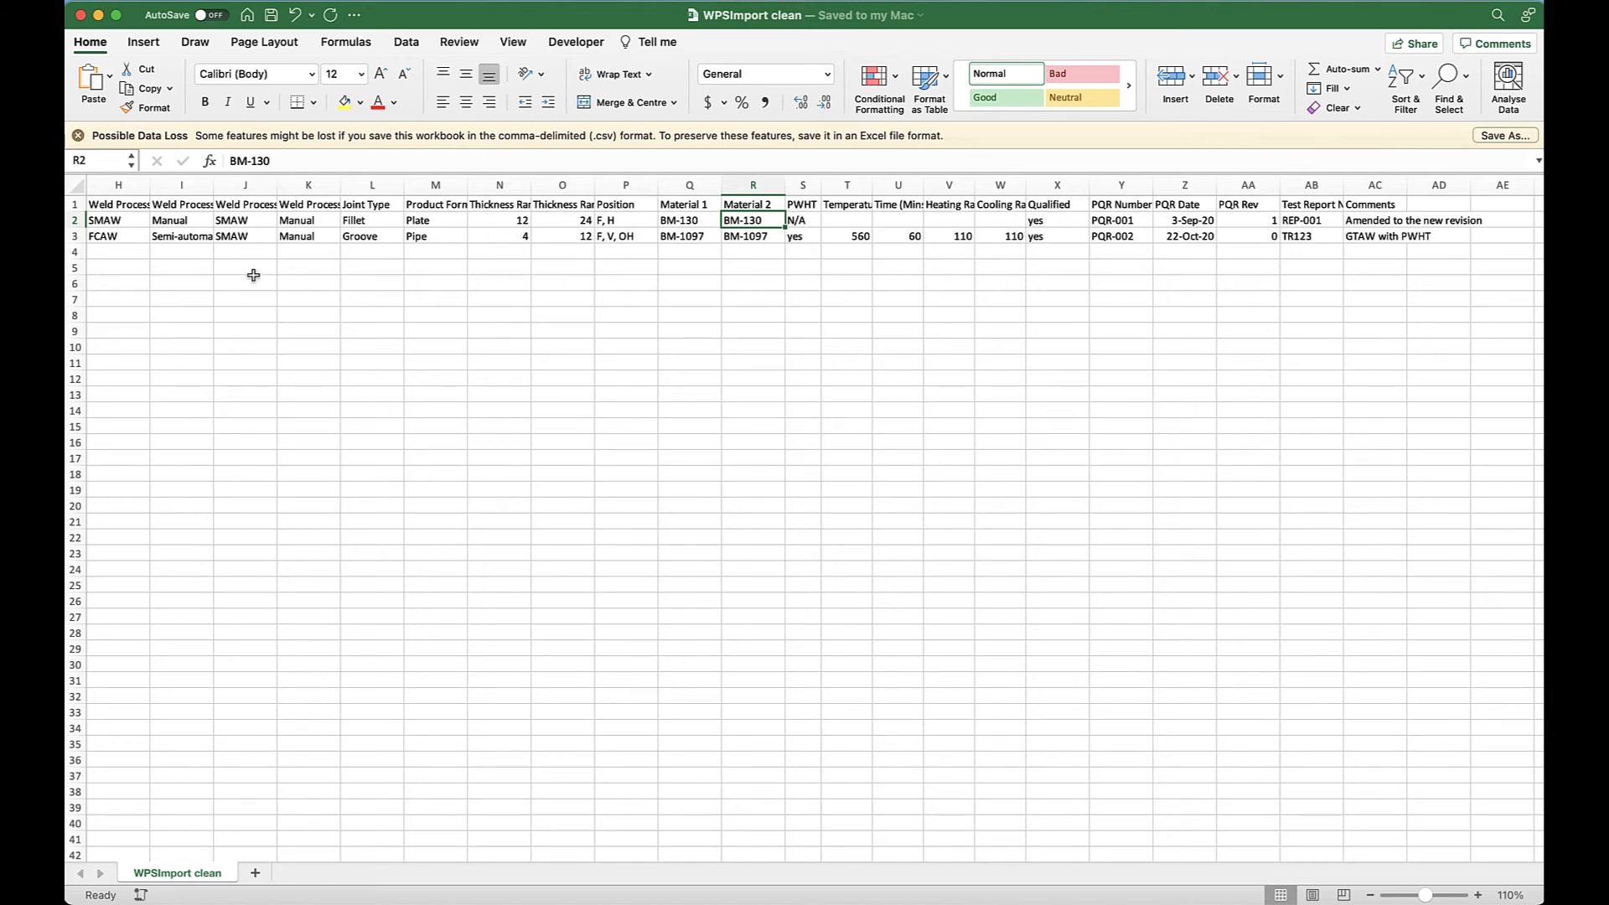
{"action": "left_click", "coordinate": [82, 16]}
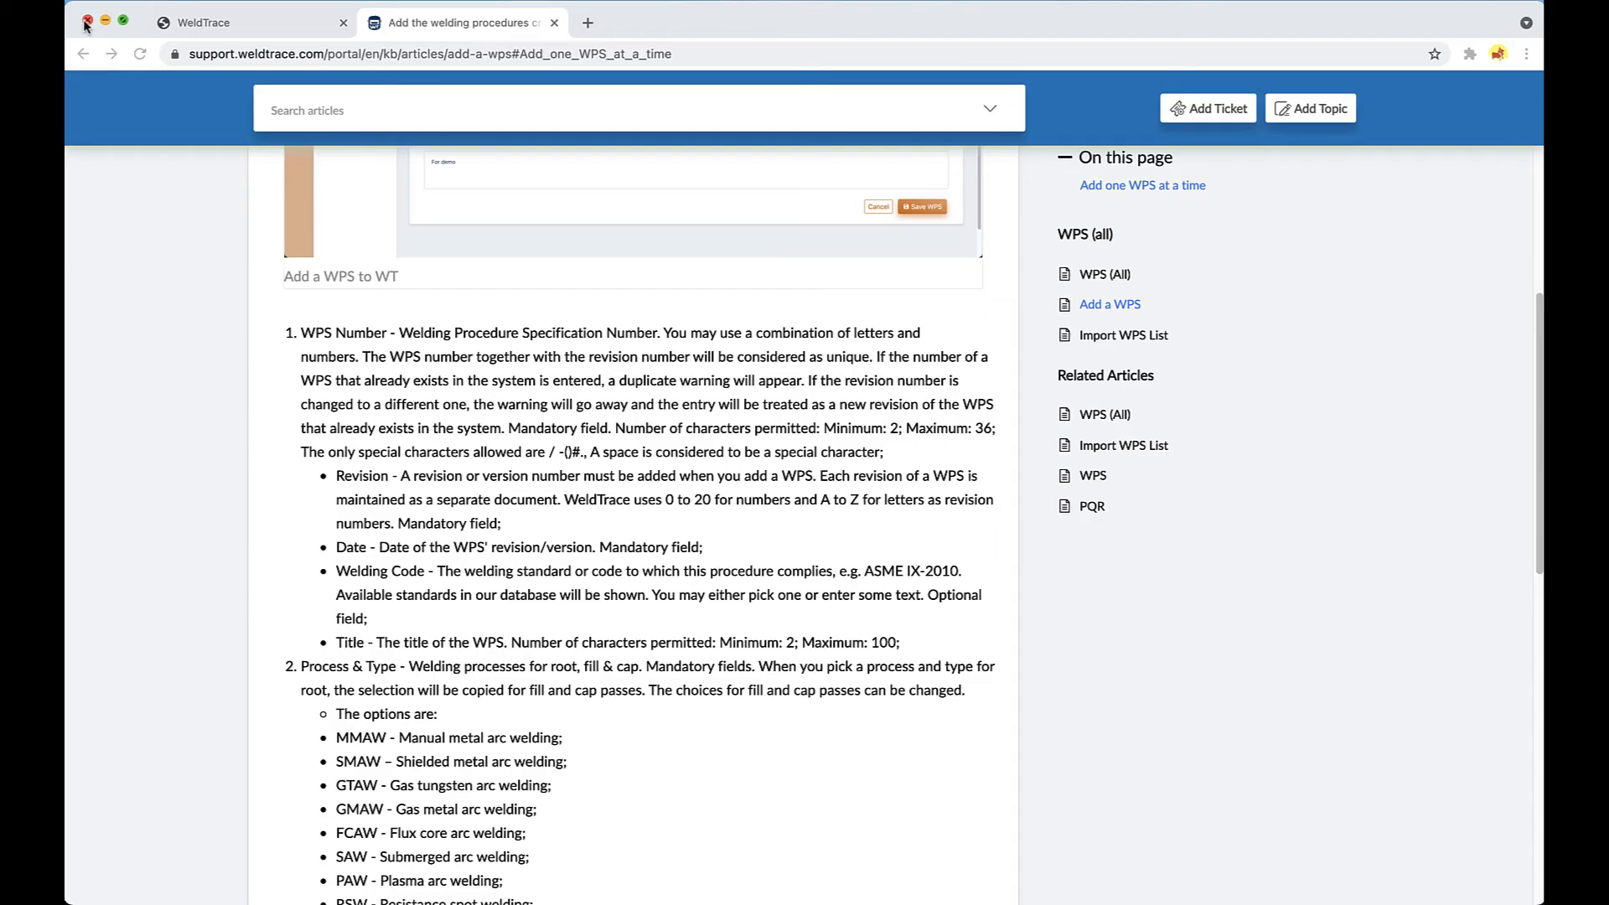
{"action": "left_click", "coordinate": [241, 24]}
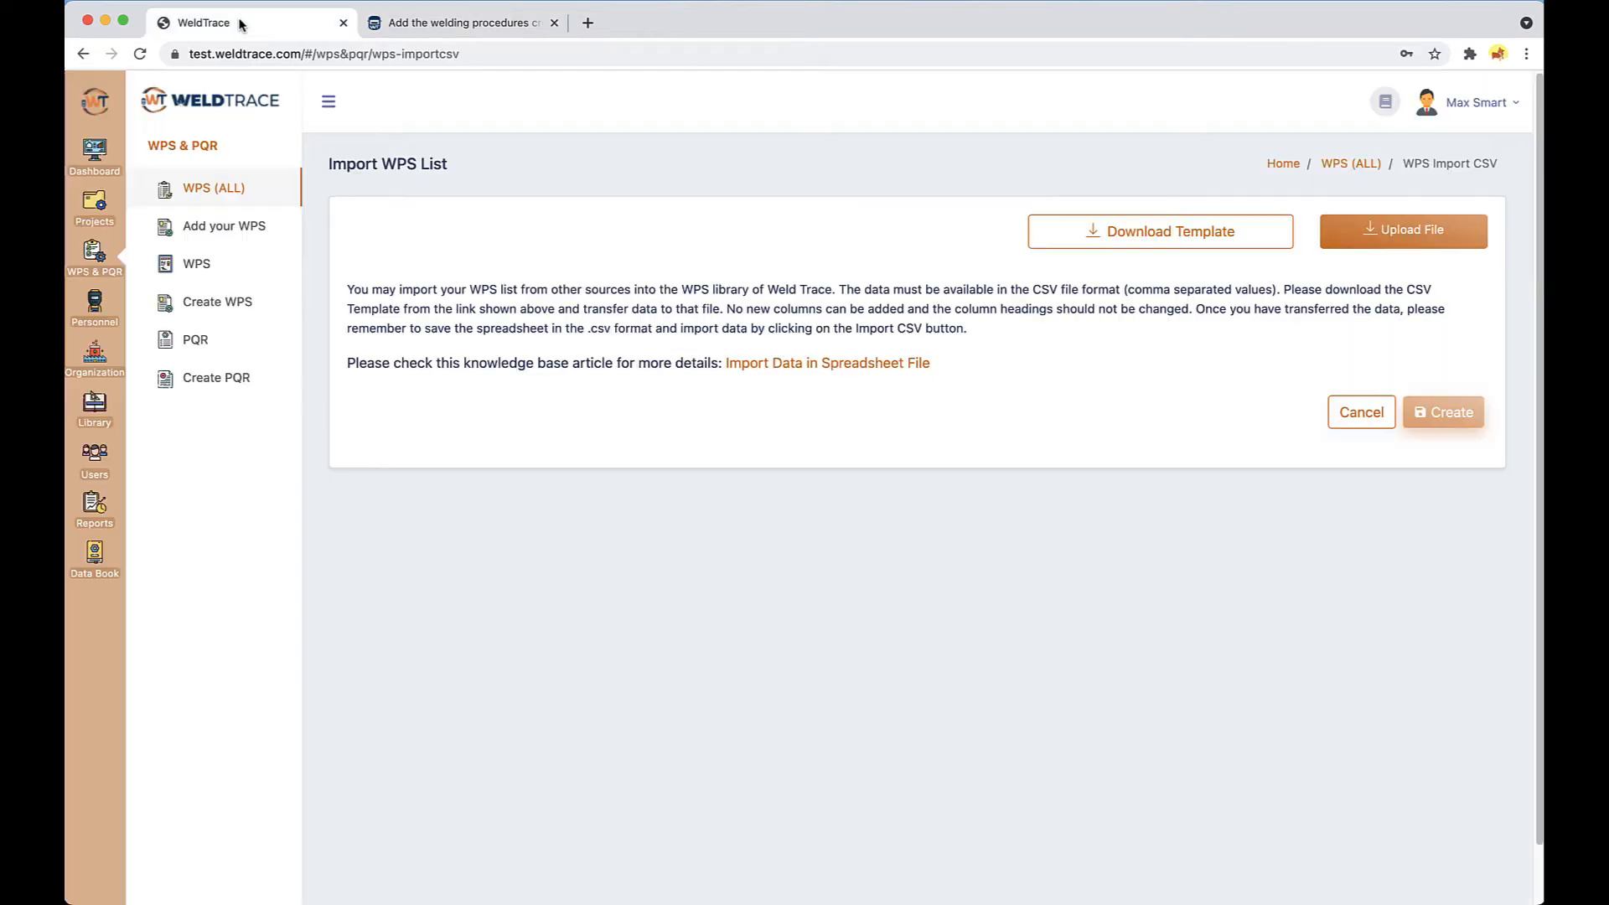
Step: Try to import the WPS list from the file WPSImport dirty.csv
{"action": "left_click", "coordinate": [1419, 235]}
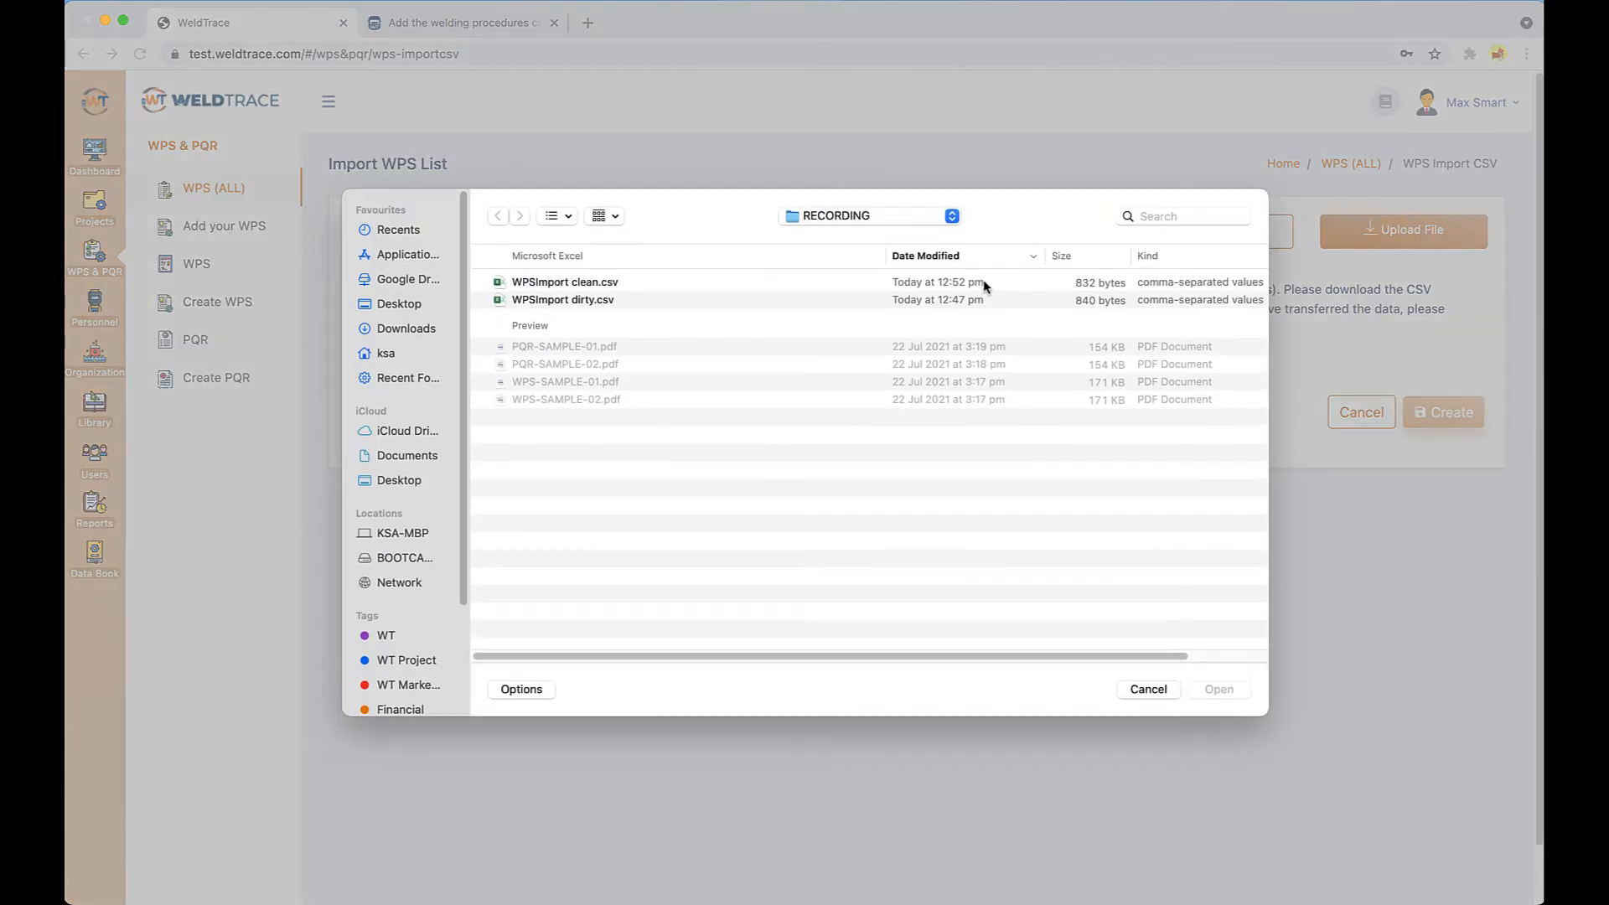
{"action": "left_click", "coordinate": [600, 304]}
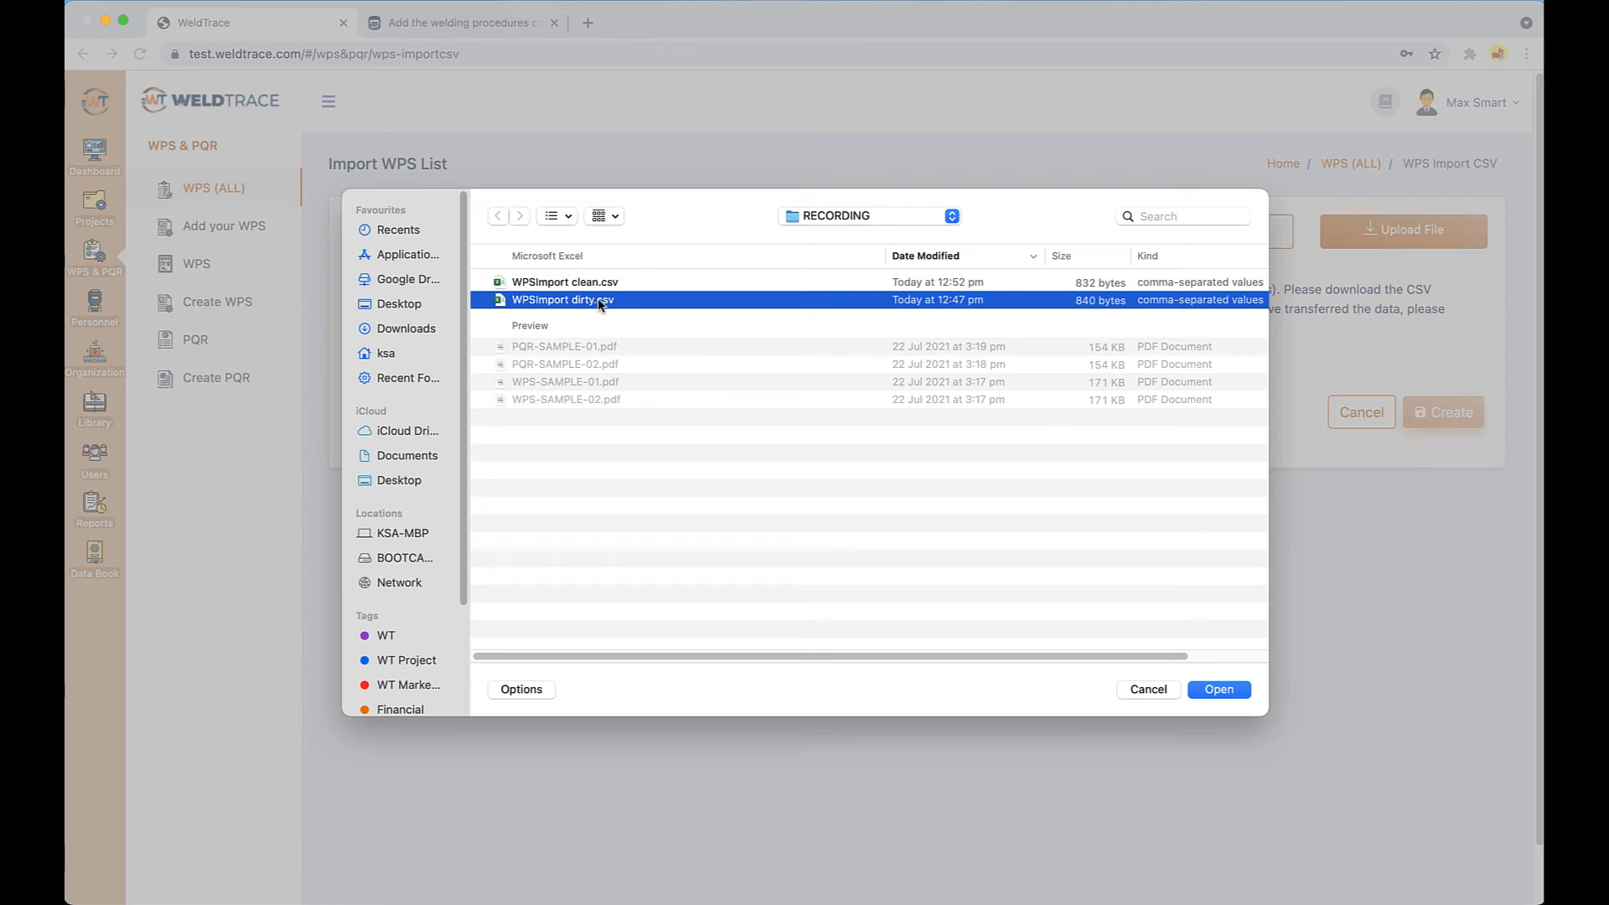
{"action": "left_click", "coordinate": [1206, 692]}
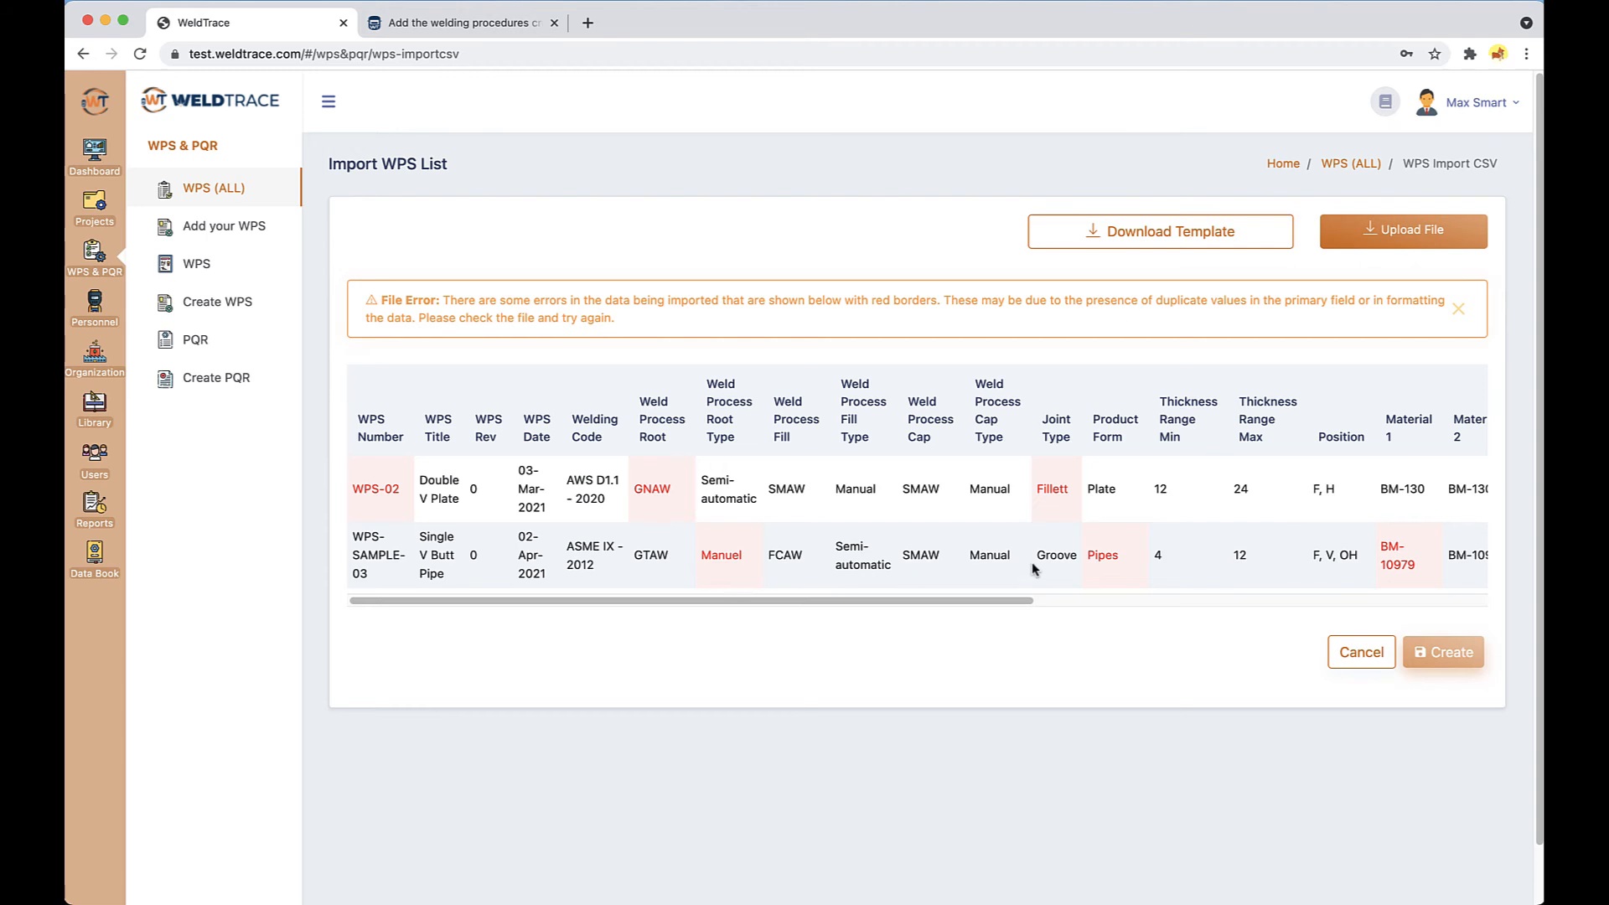
Step: Upload WPSImport clean.csv to the WPS import and create the WPS entries from it
{"action": "left_click", "coordinate": [1386, 233]}
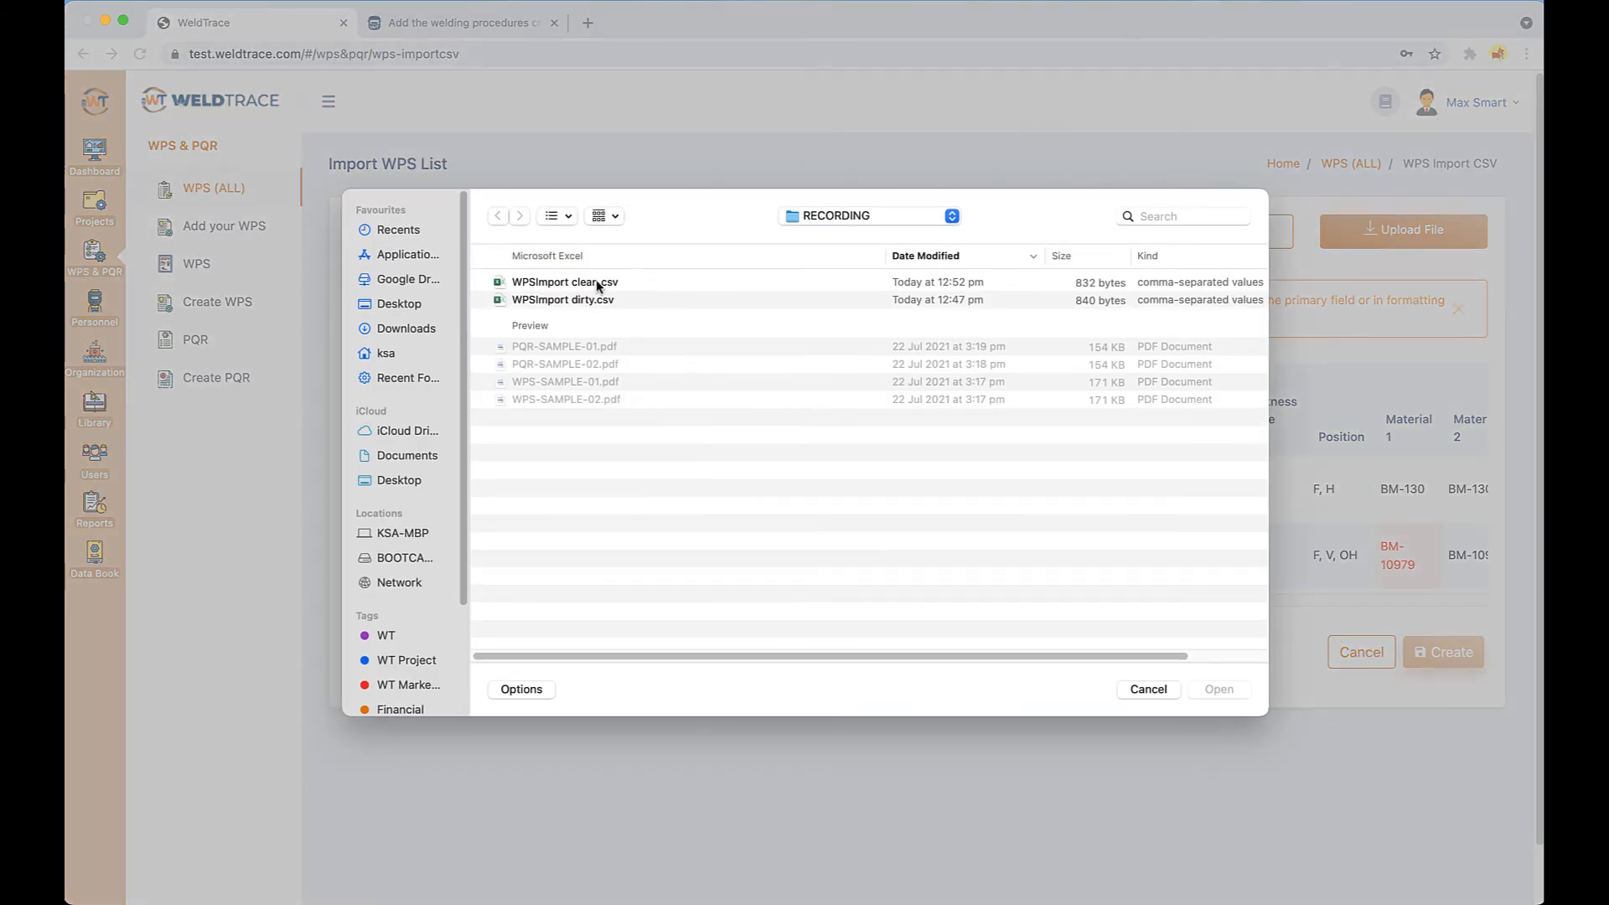
{"action": "left_click", "coordinate": [599, 285]}
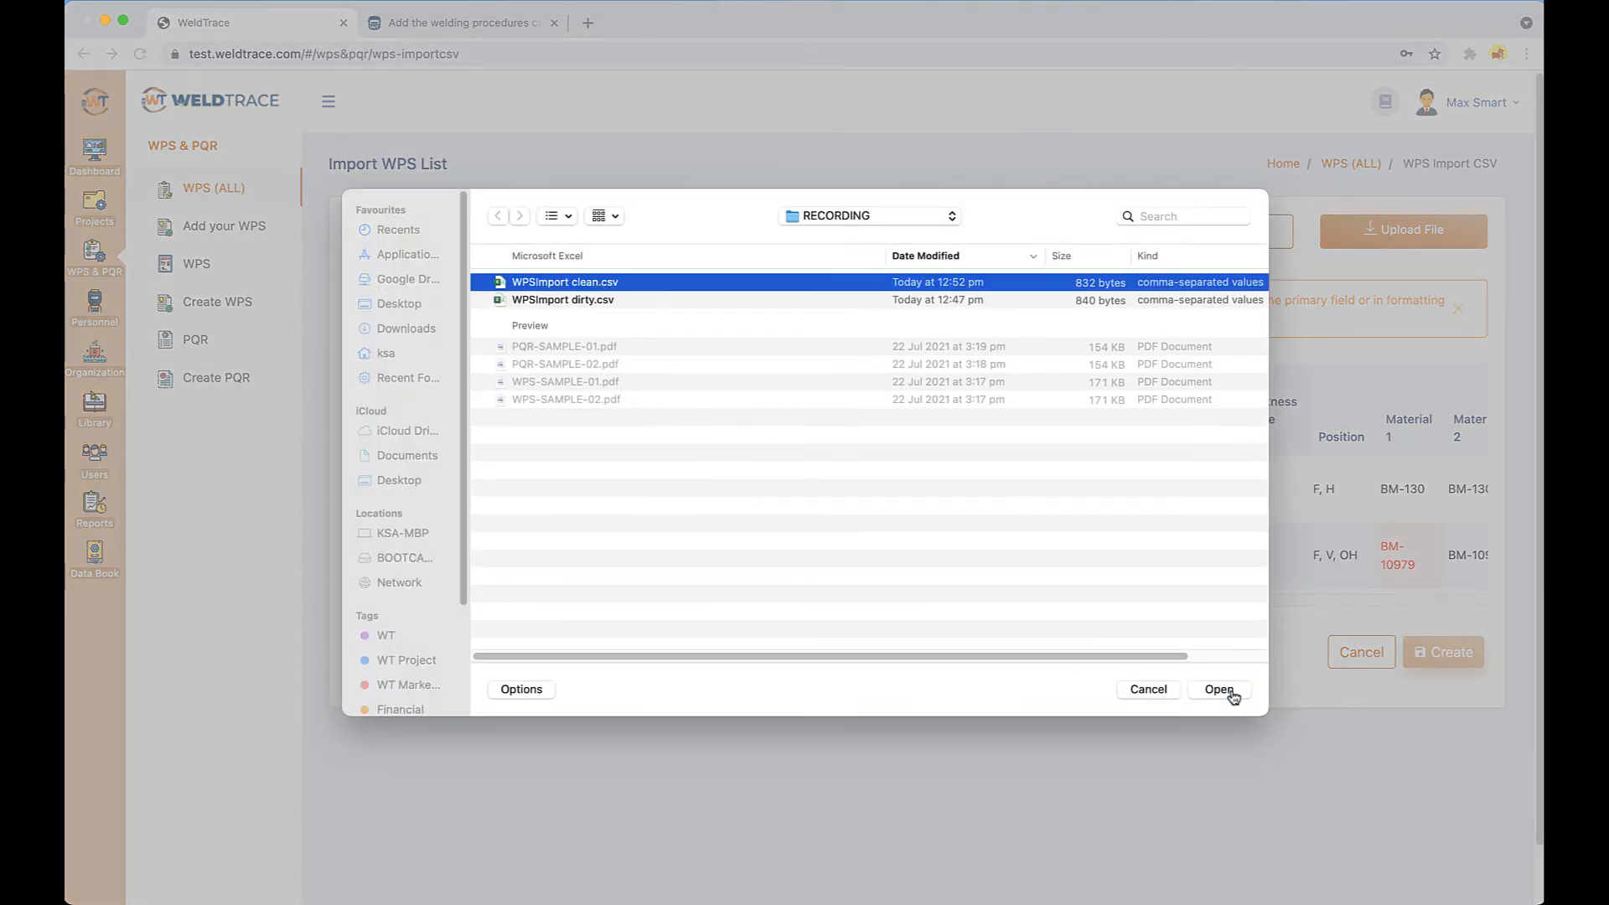
{"action": "left_click", "coordinate": [1227, 692]}
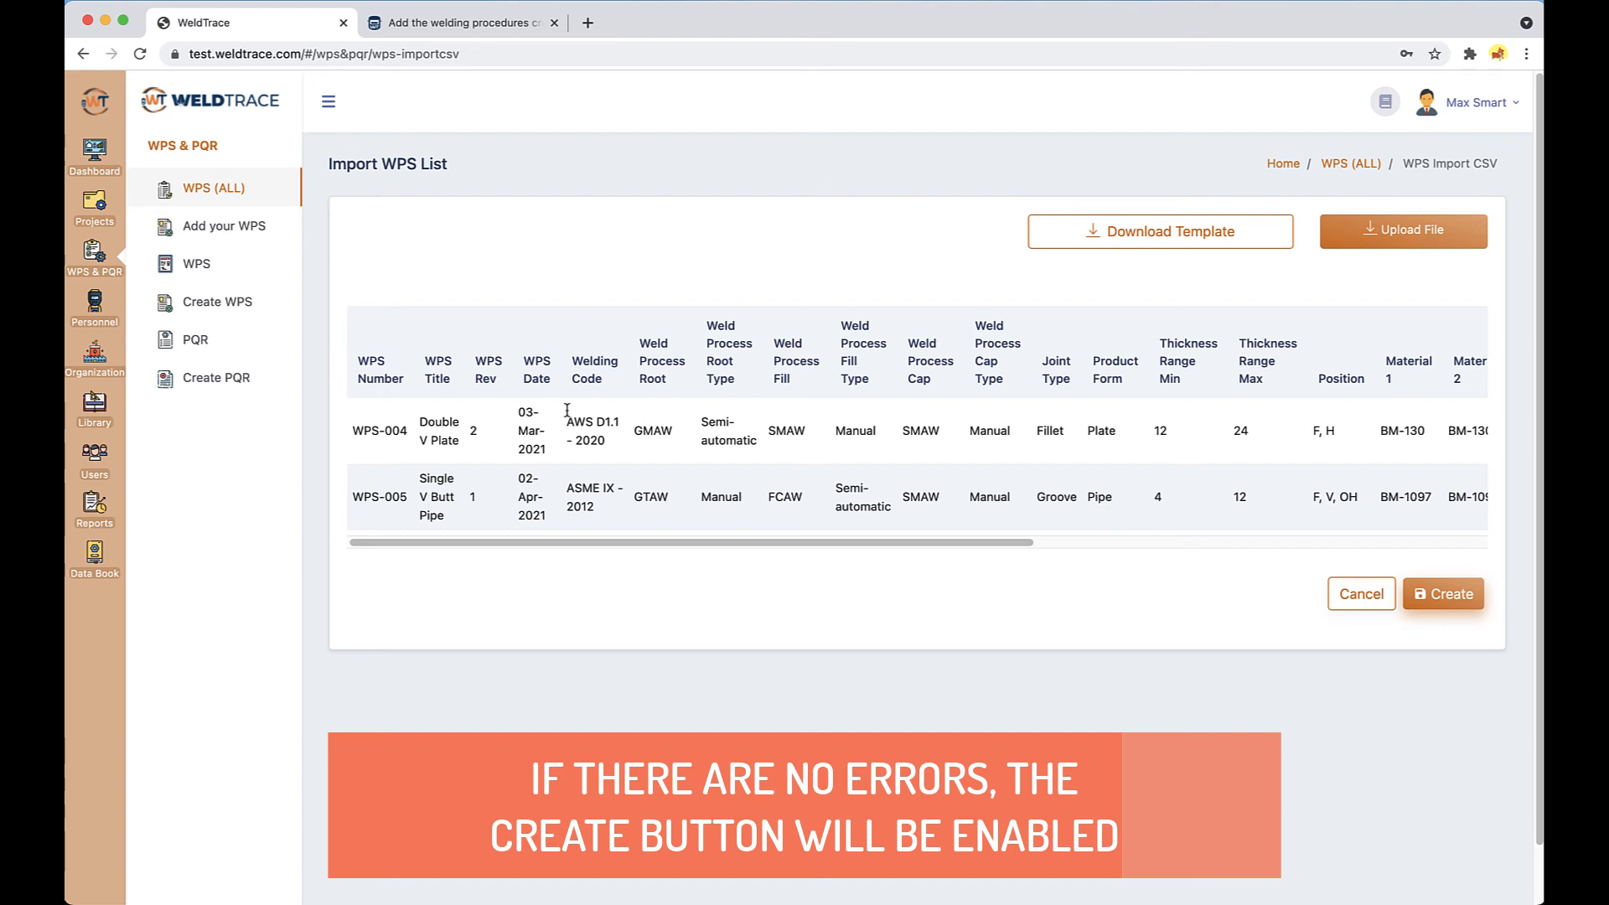
{"action": "left_click", "coordinate": [1441, 595]}
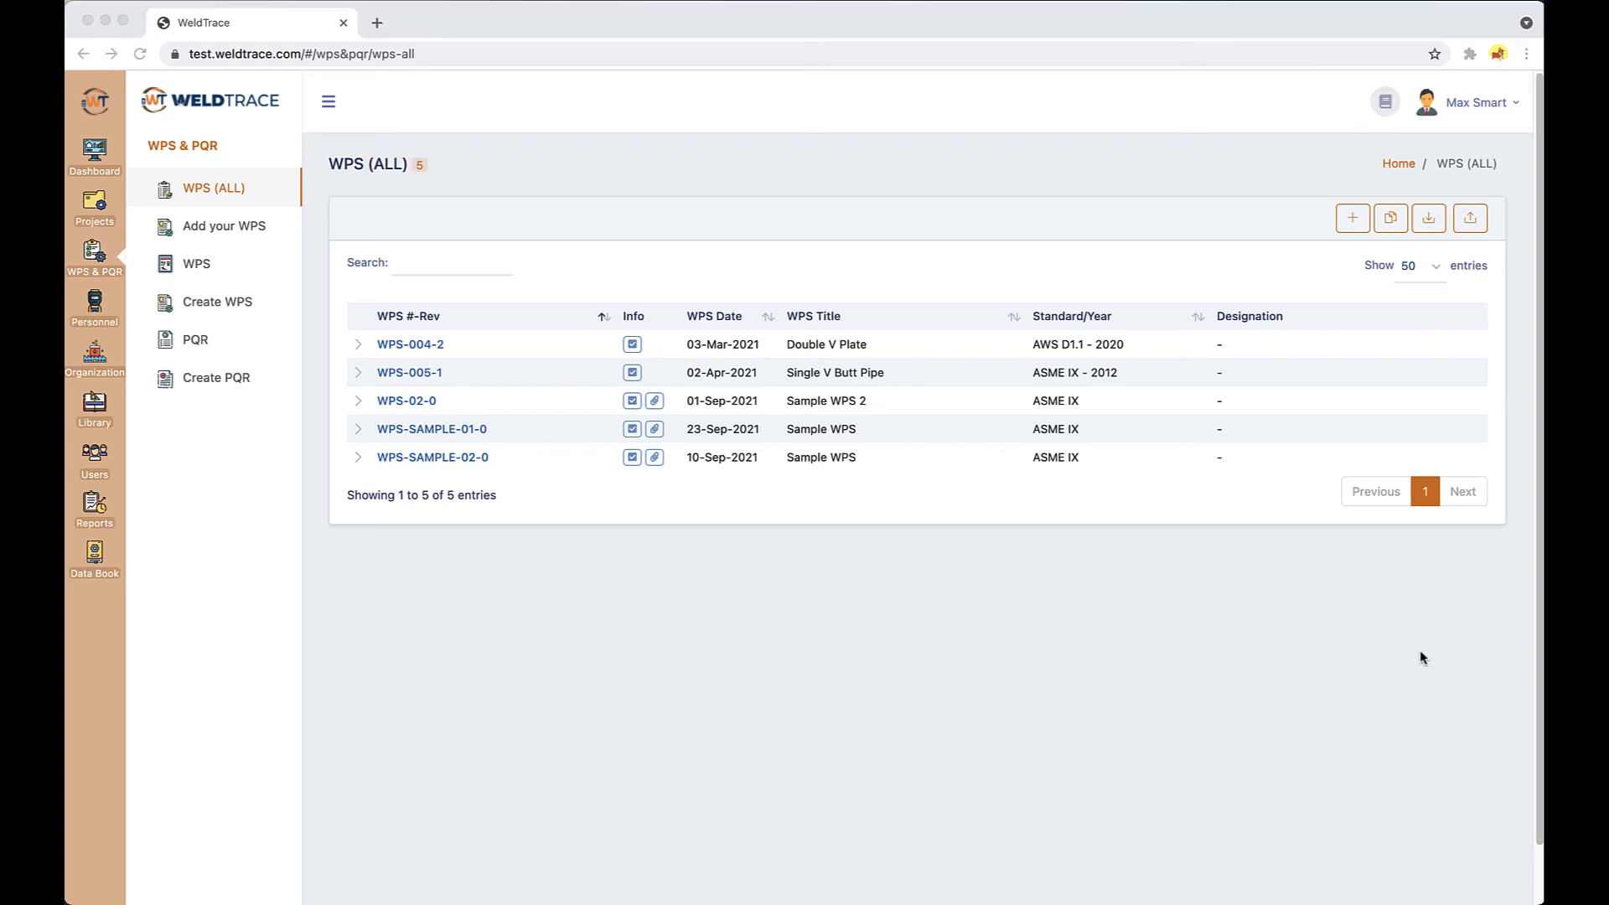
Step: Review the imported details and PQR rows of WPS-005-1 and WPS-004-2 in the list of all WPS
{"action": "left_click", "coordinate": [356, 371]}
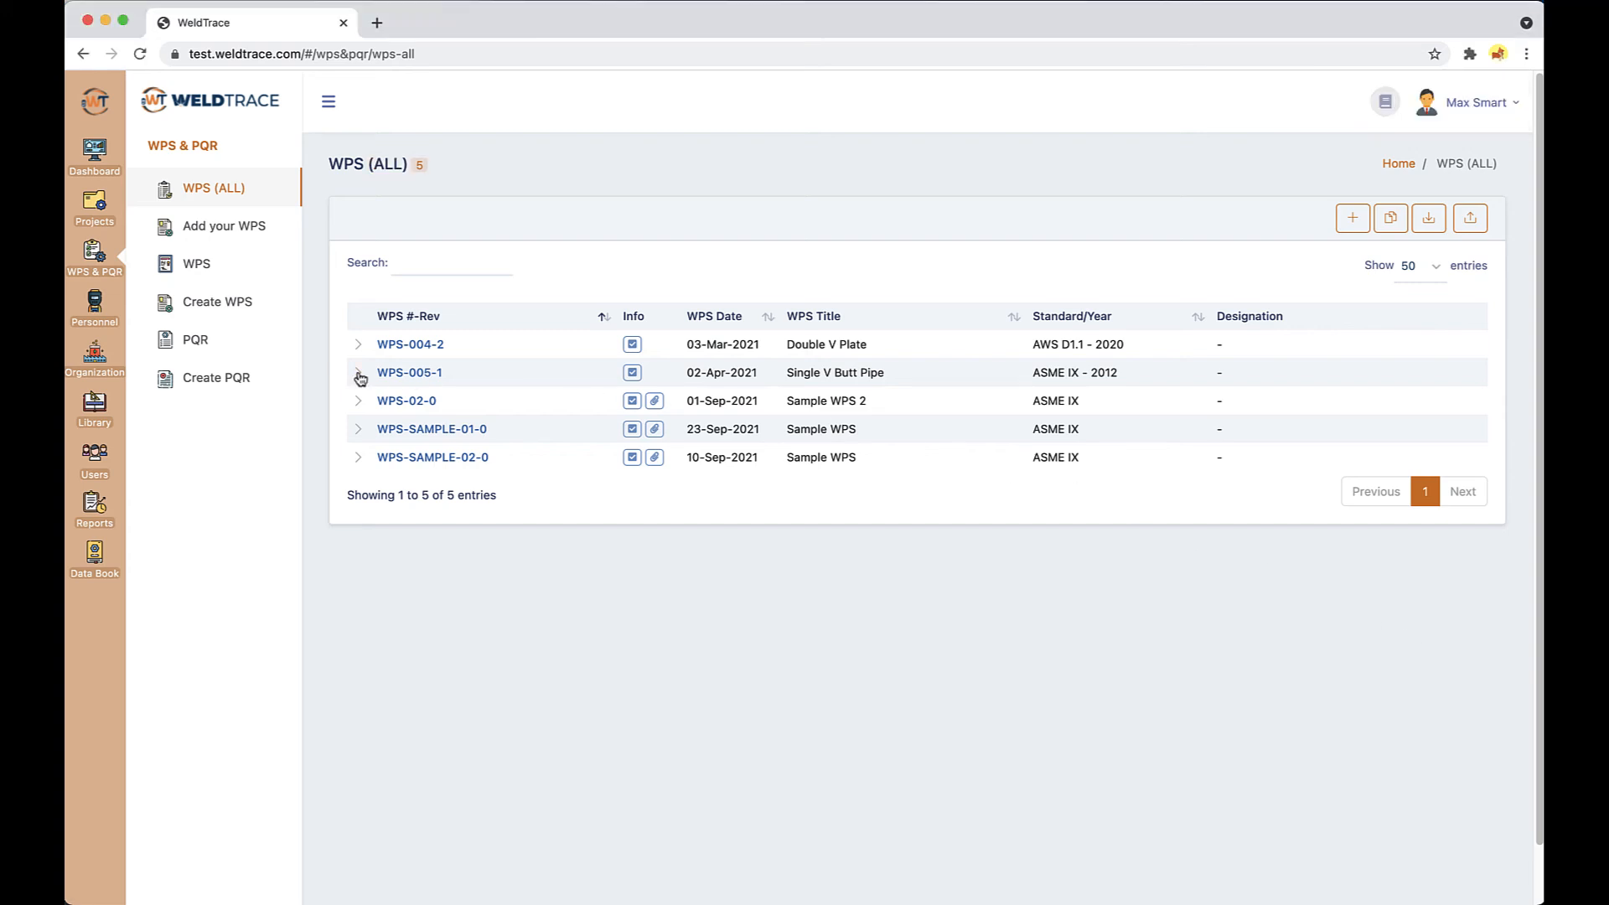
{"action": "left_click", "coordinate": [358, 375]}
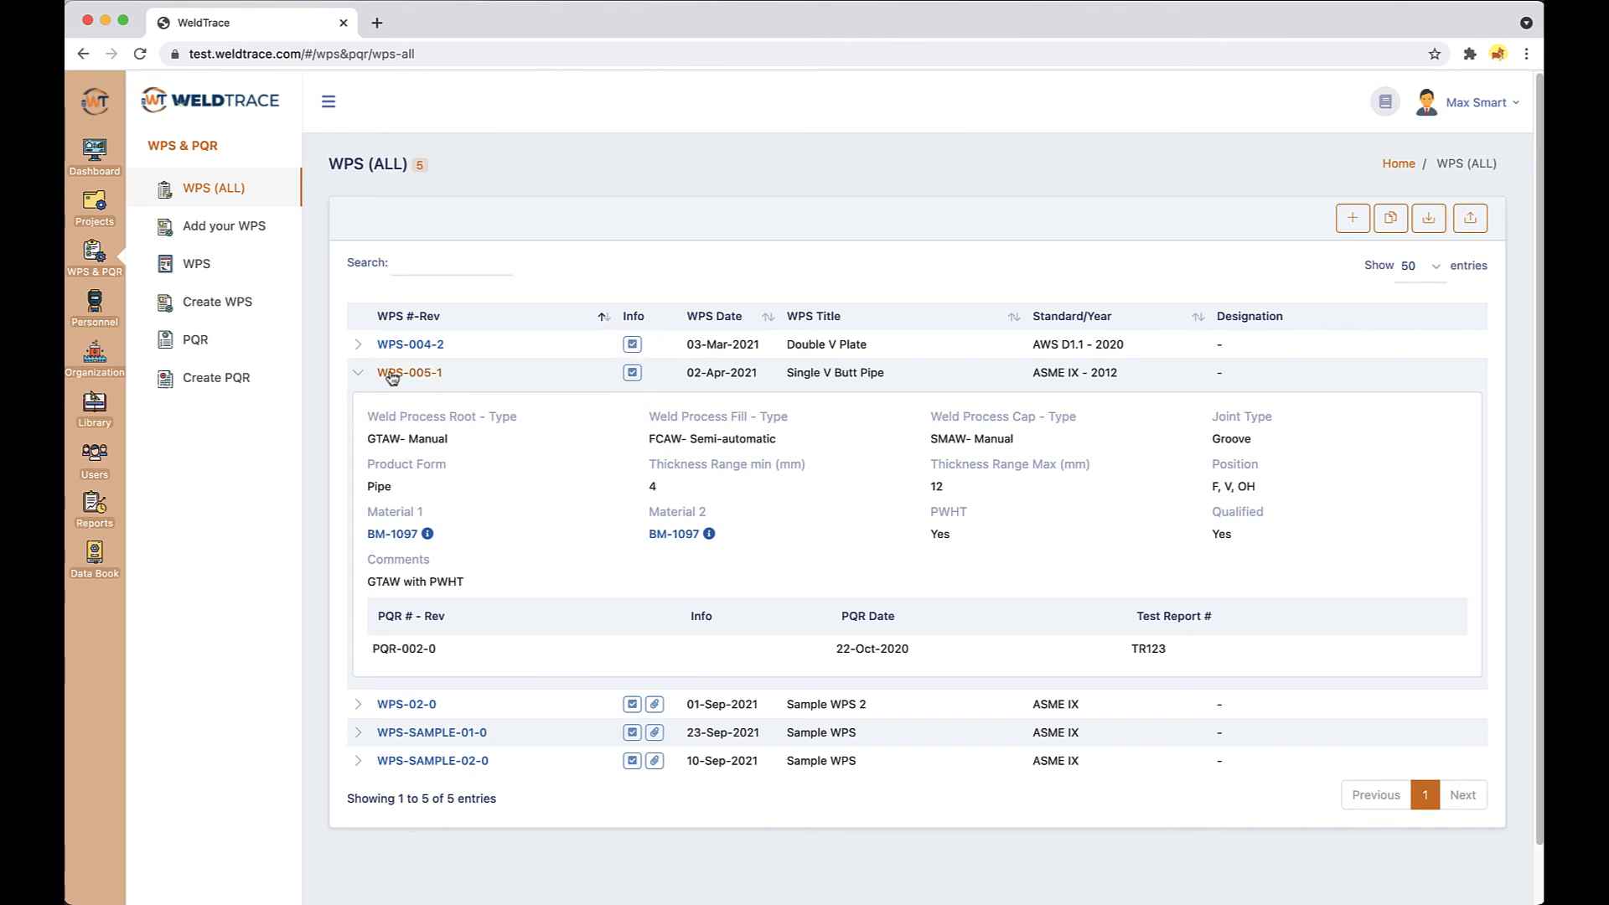
{"action": "left_click", "coordinate": [358, 345]}
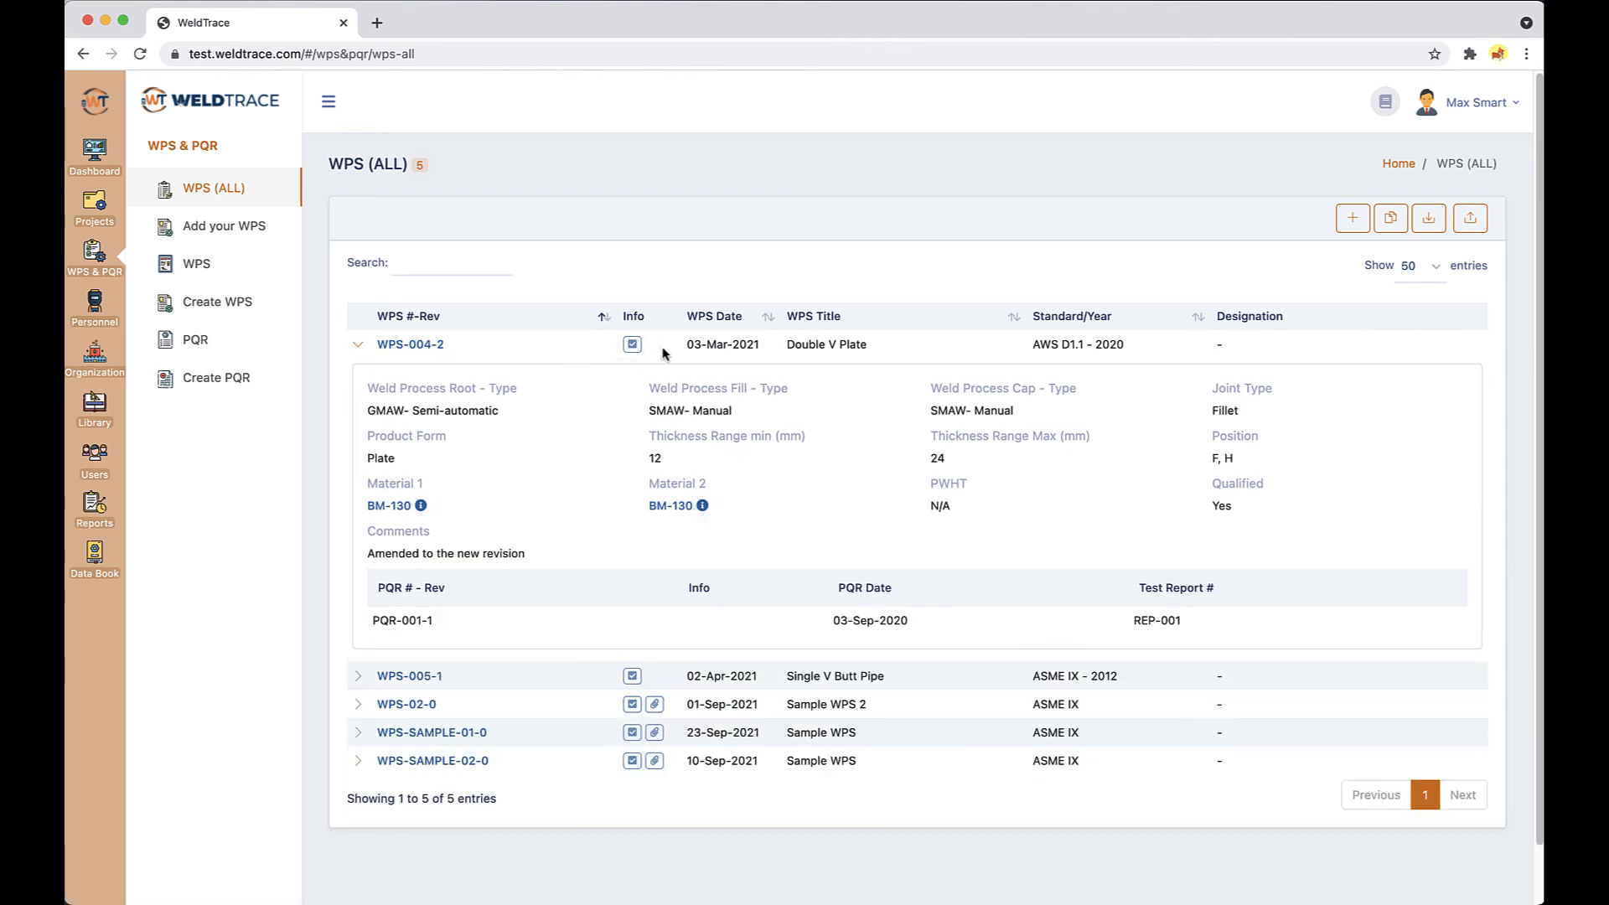
Step: Bulk upload all the PDF files in the RECORDING folder to the WPS and PQR entries
{"action": "left_click", "coordinate": [1392, 219]}
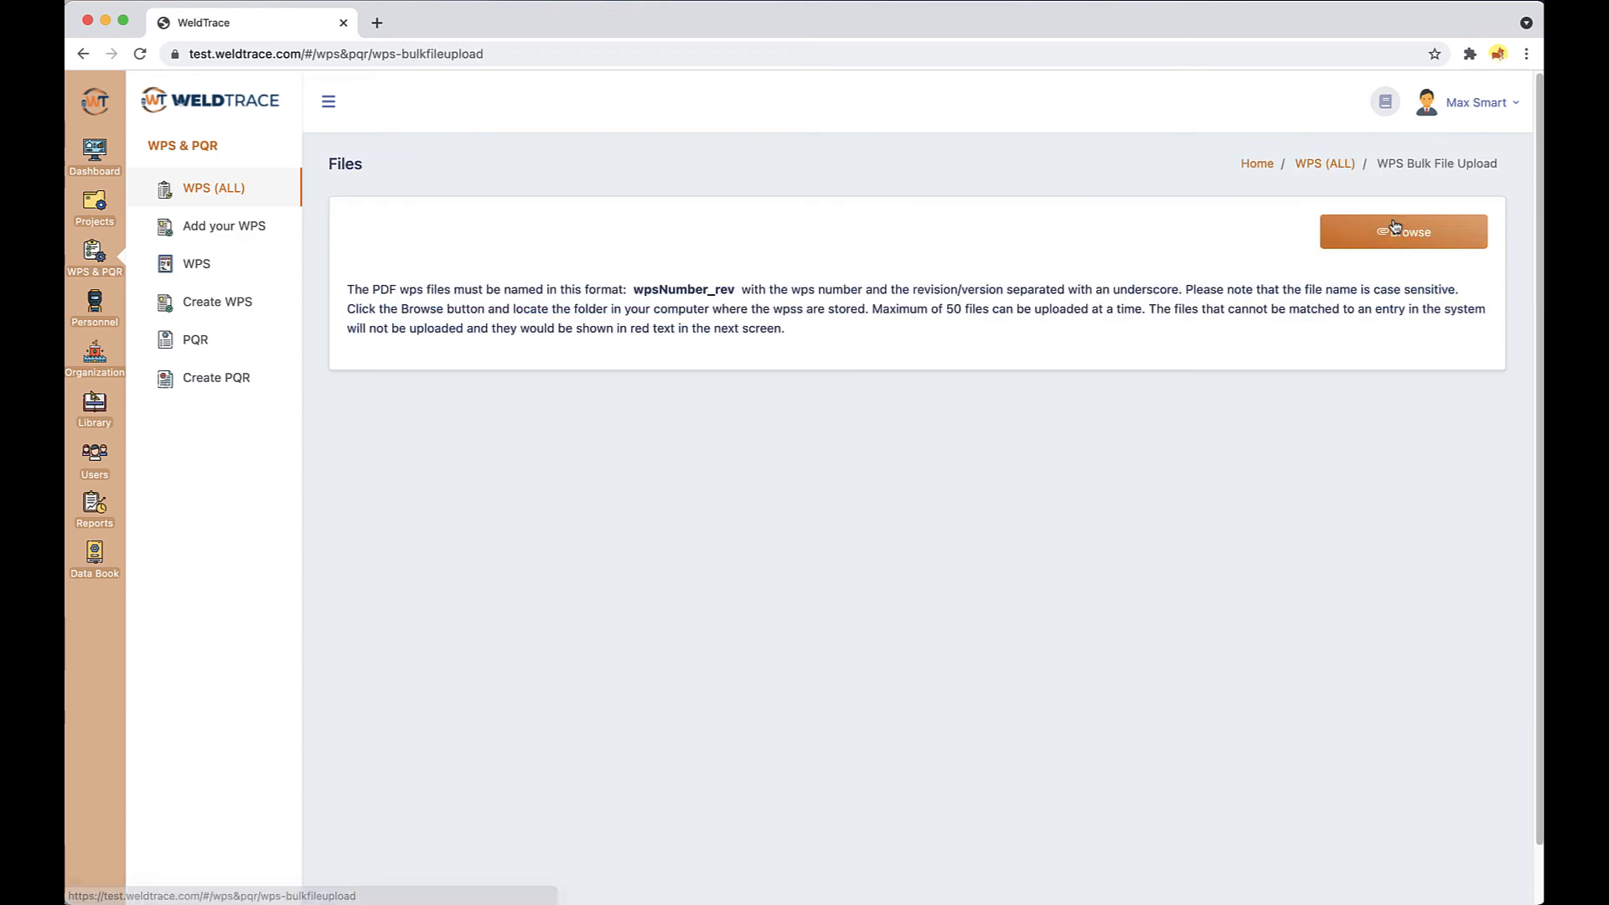
{"action": "left_click", "coordinate": [1393, 231]}
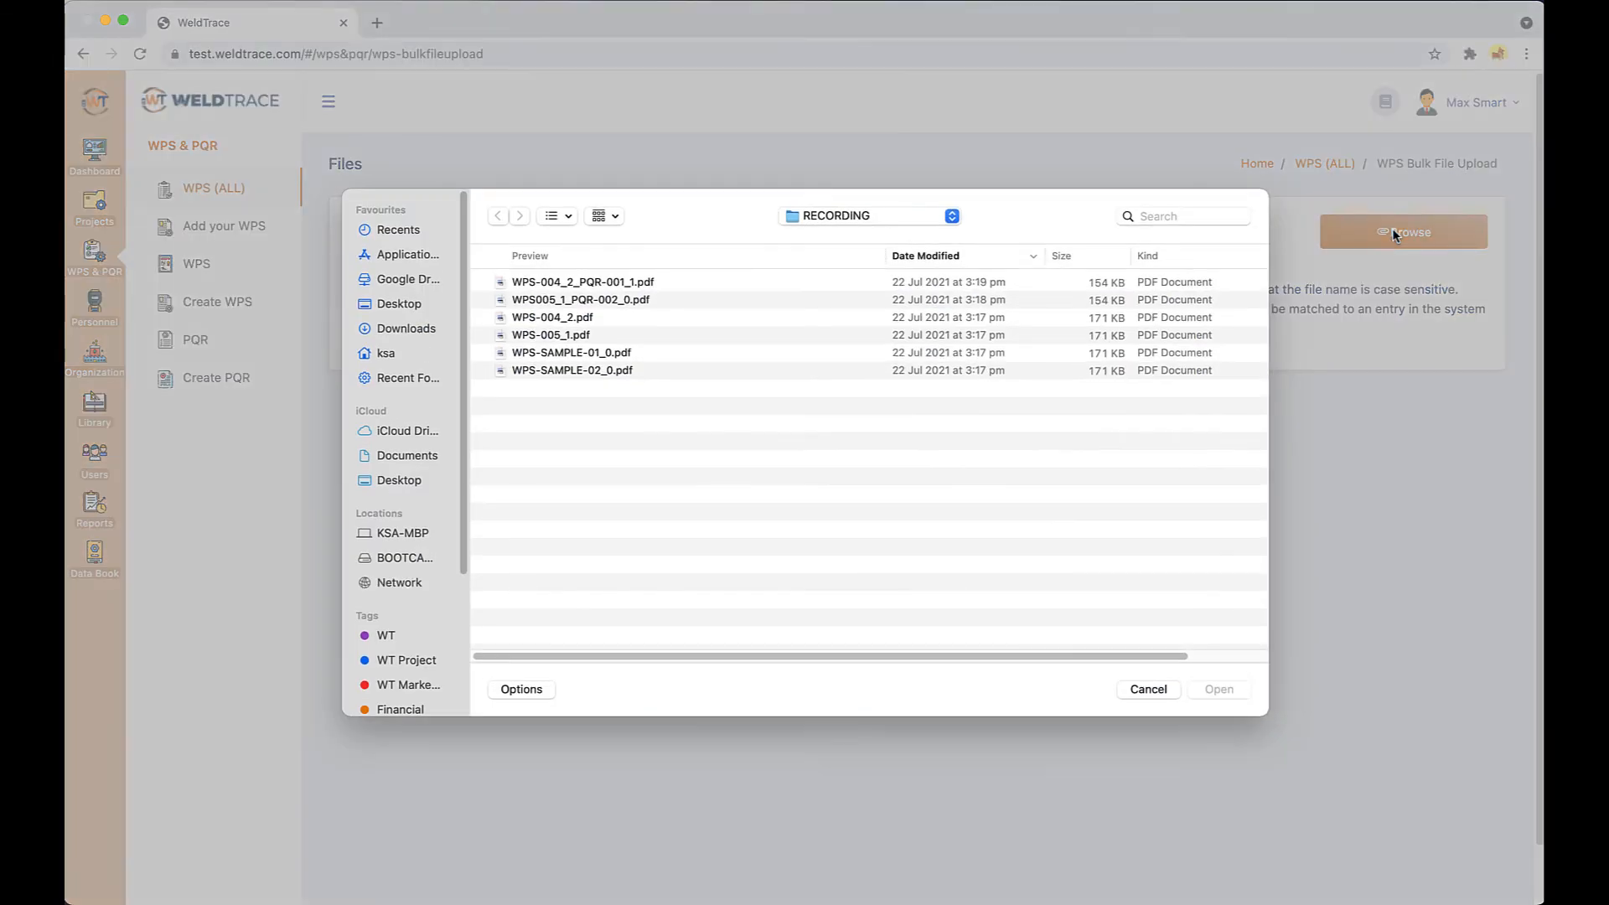
{"action": "left_click", "coordinate": [557, 339]}
{"action": "left_click", "coordinate": [555, 323]}
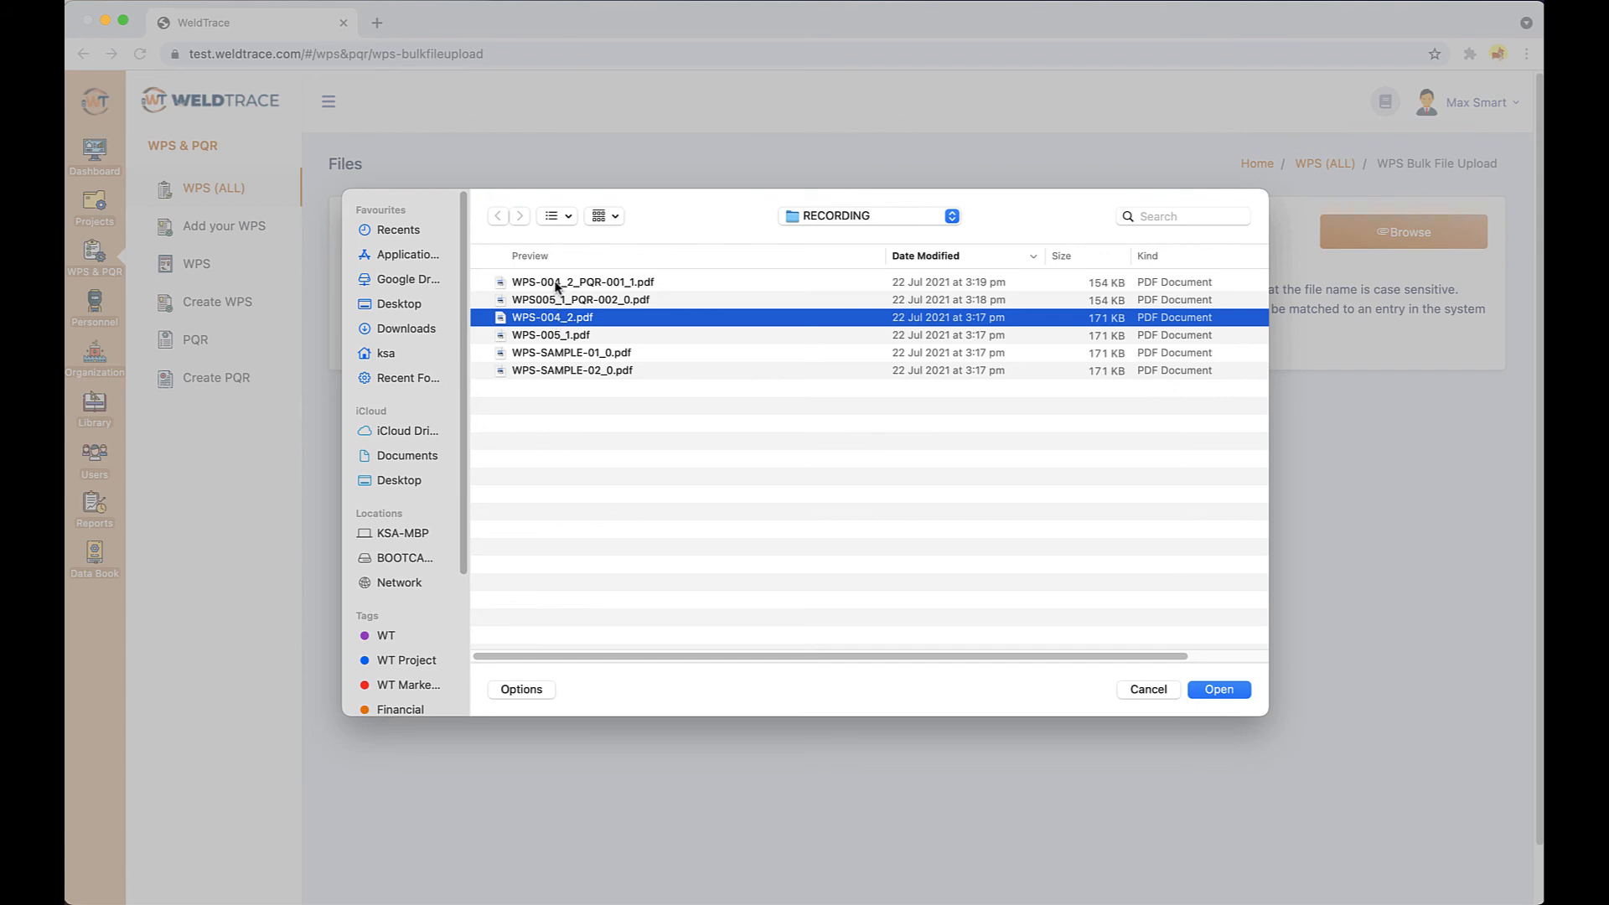
{"action": "left_click", "coordinate": [557, 285]}
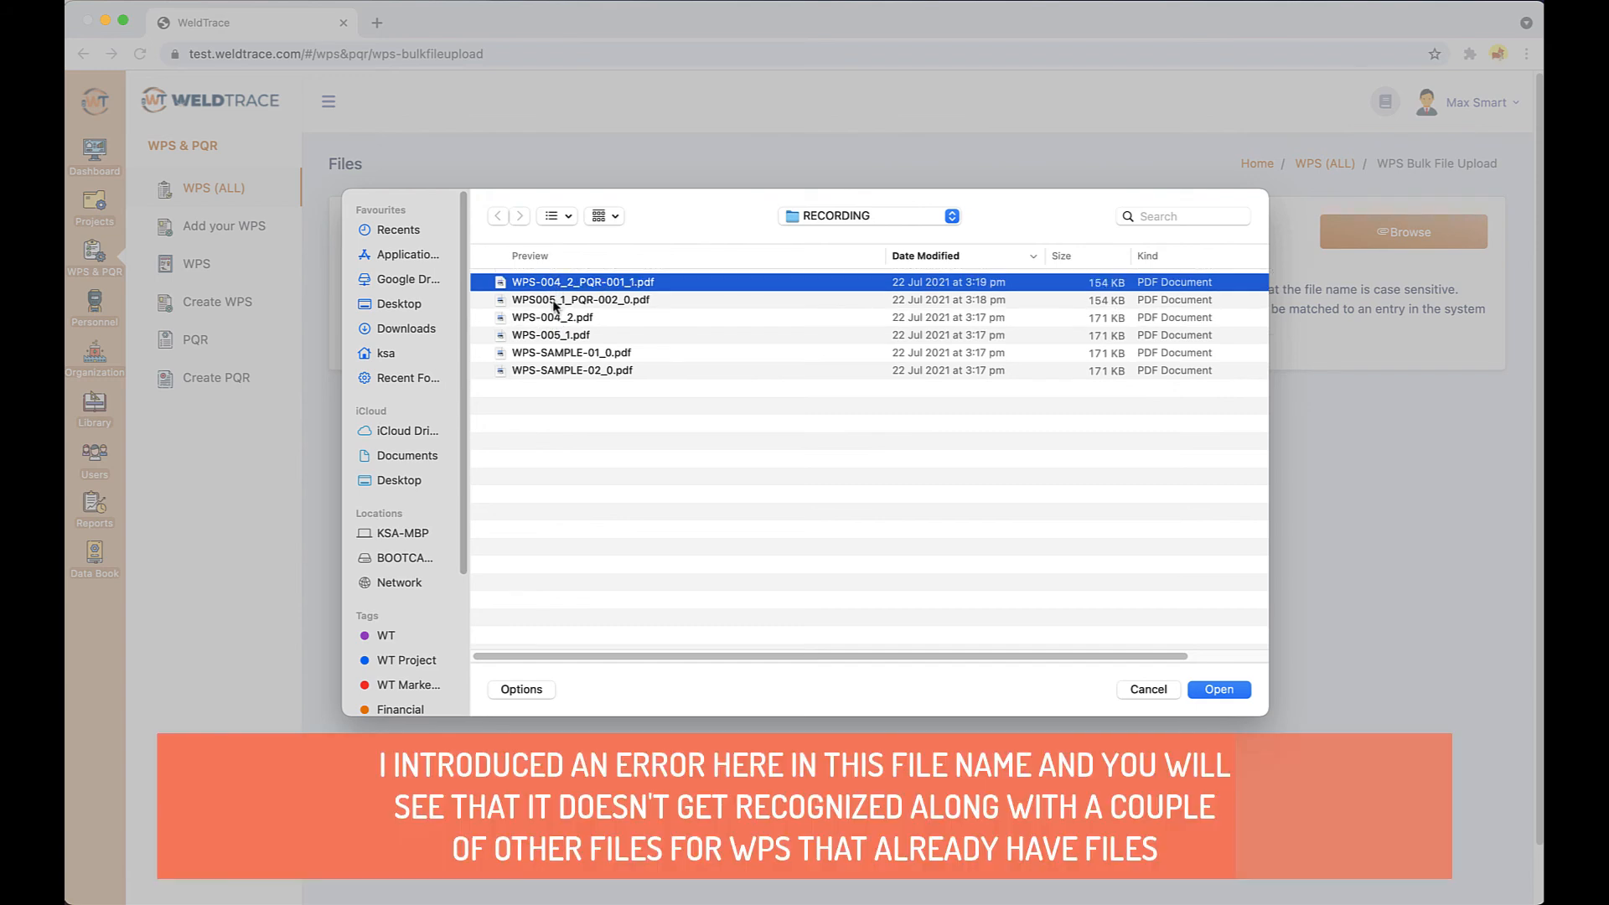
{"action": "left_click", "coordinate": [555, 304]}
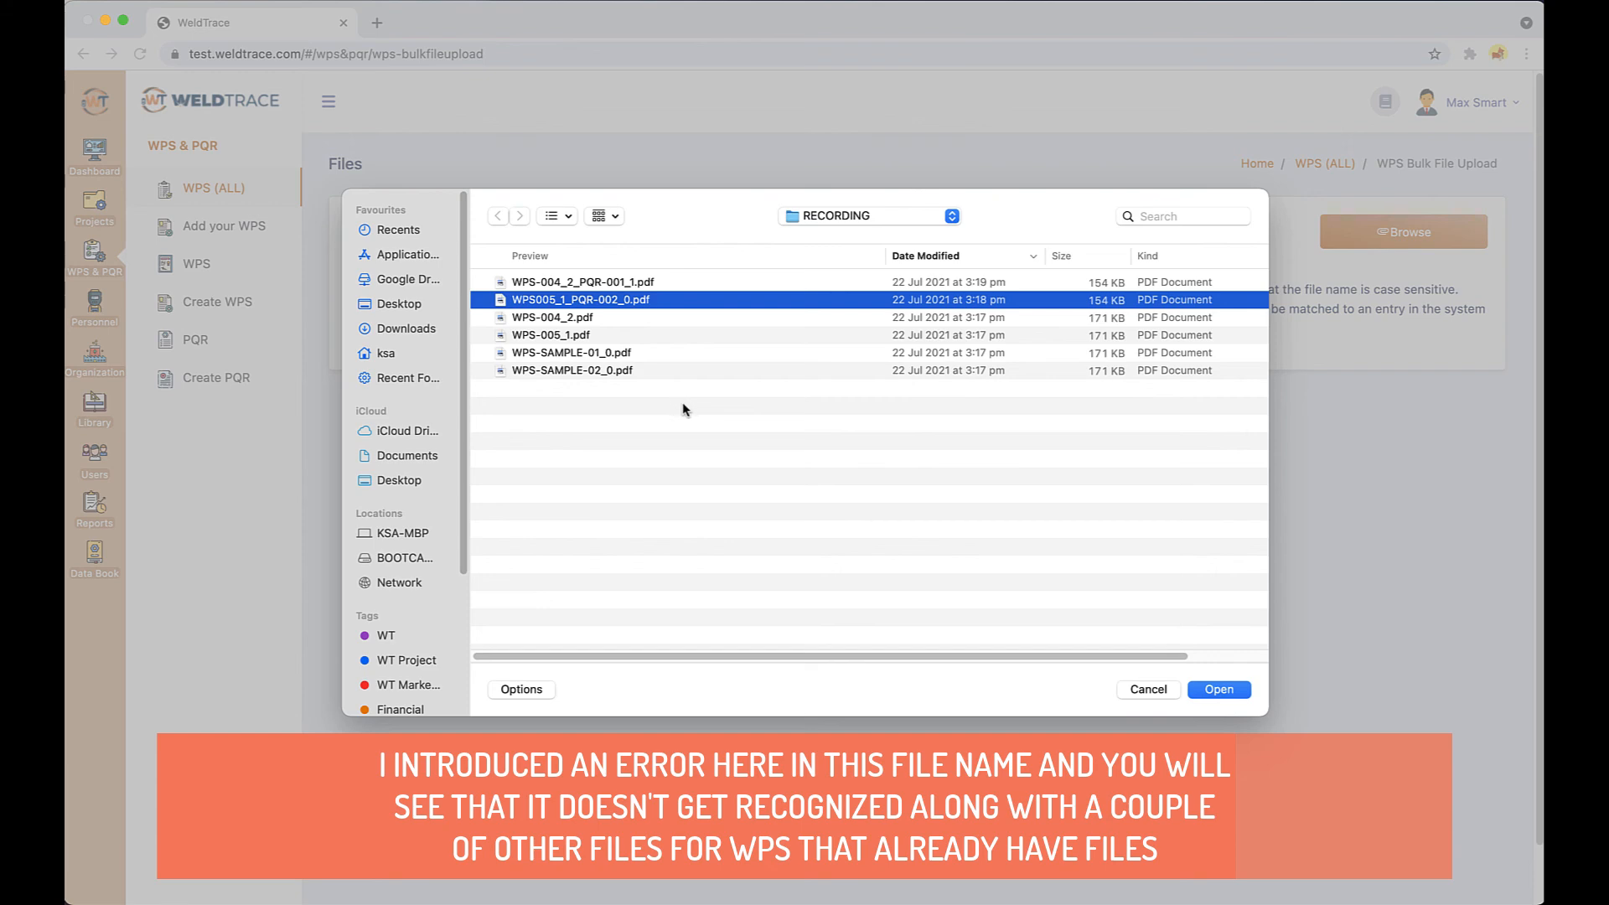
{"action": "left_click_drag", "start_coordinate": [683, 409], "coordinate": [507, 292]}
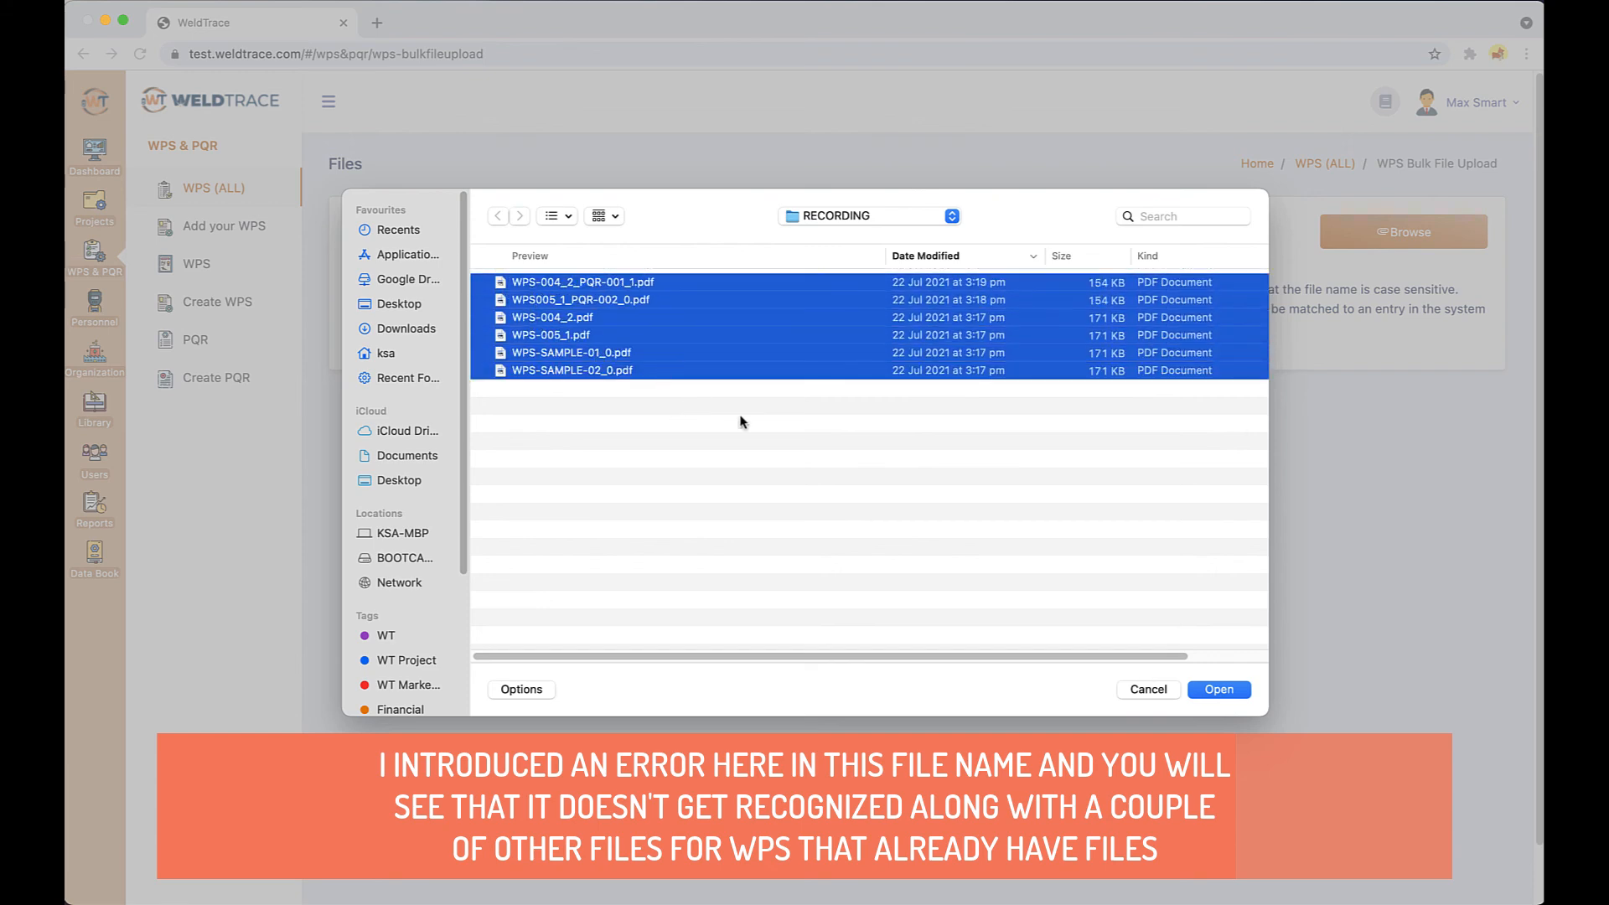
{"action": "left_click", "coordinate": [1217, 689]}
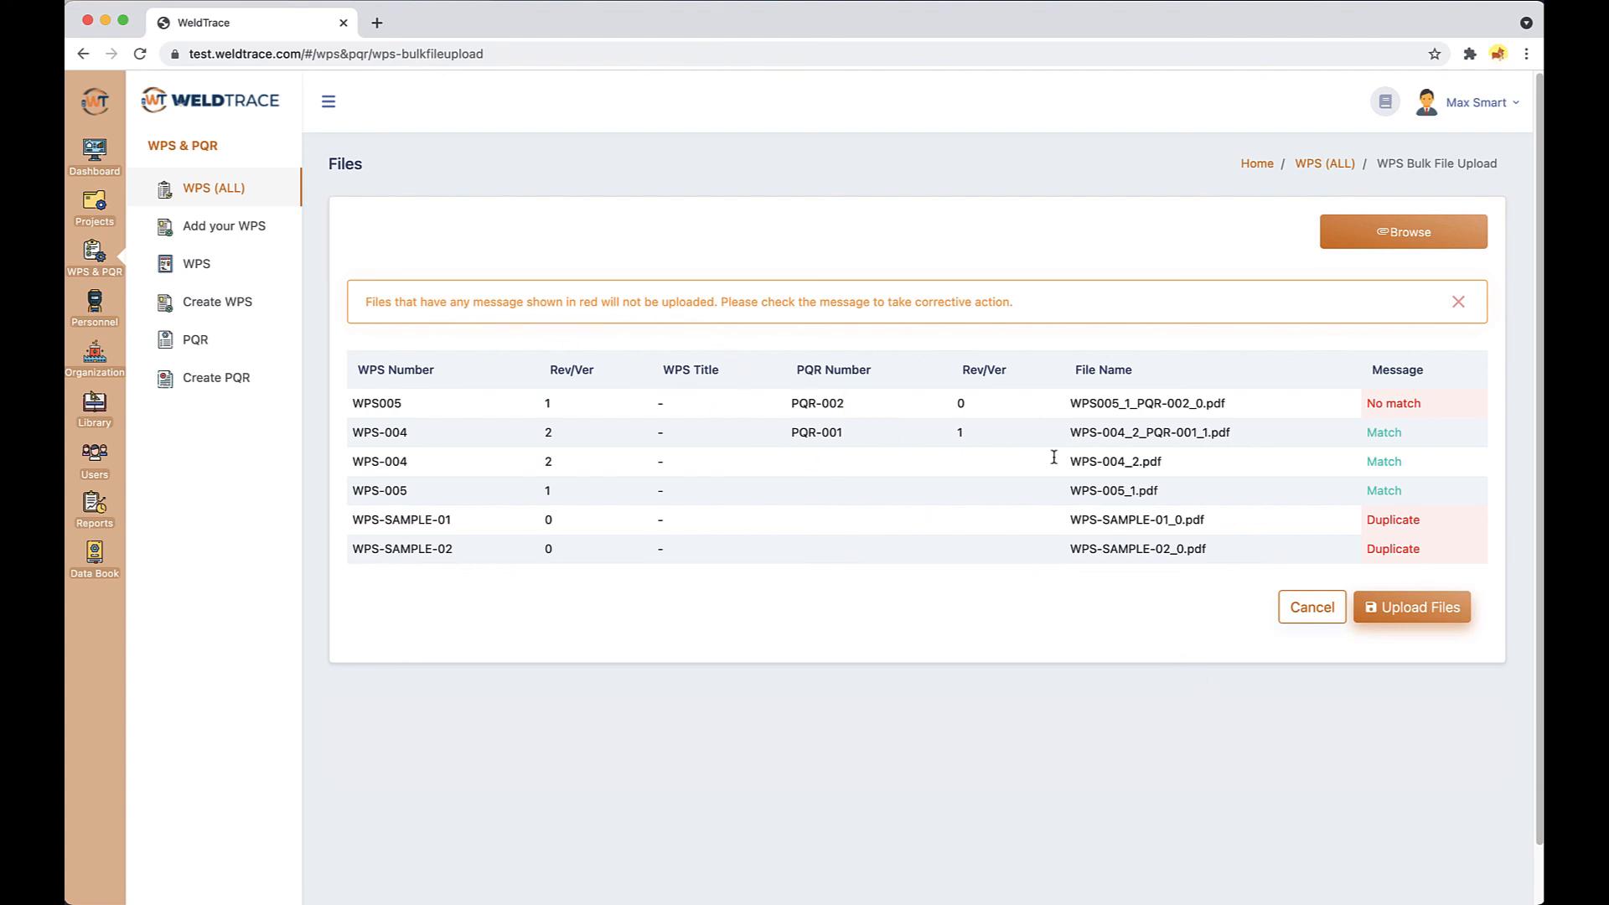
{"action": "left_click", "coordinate": [1429, 611]}
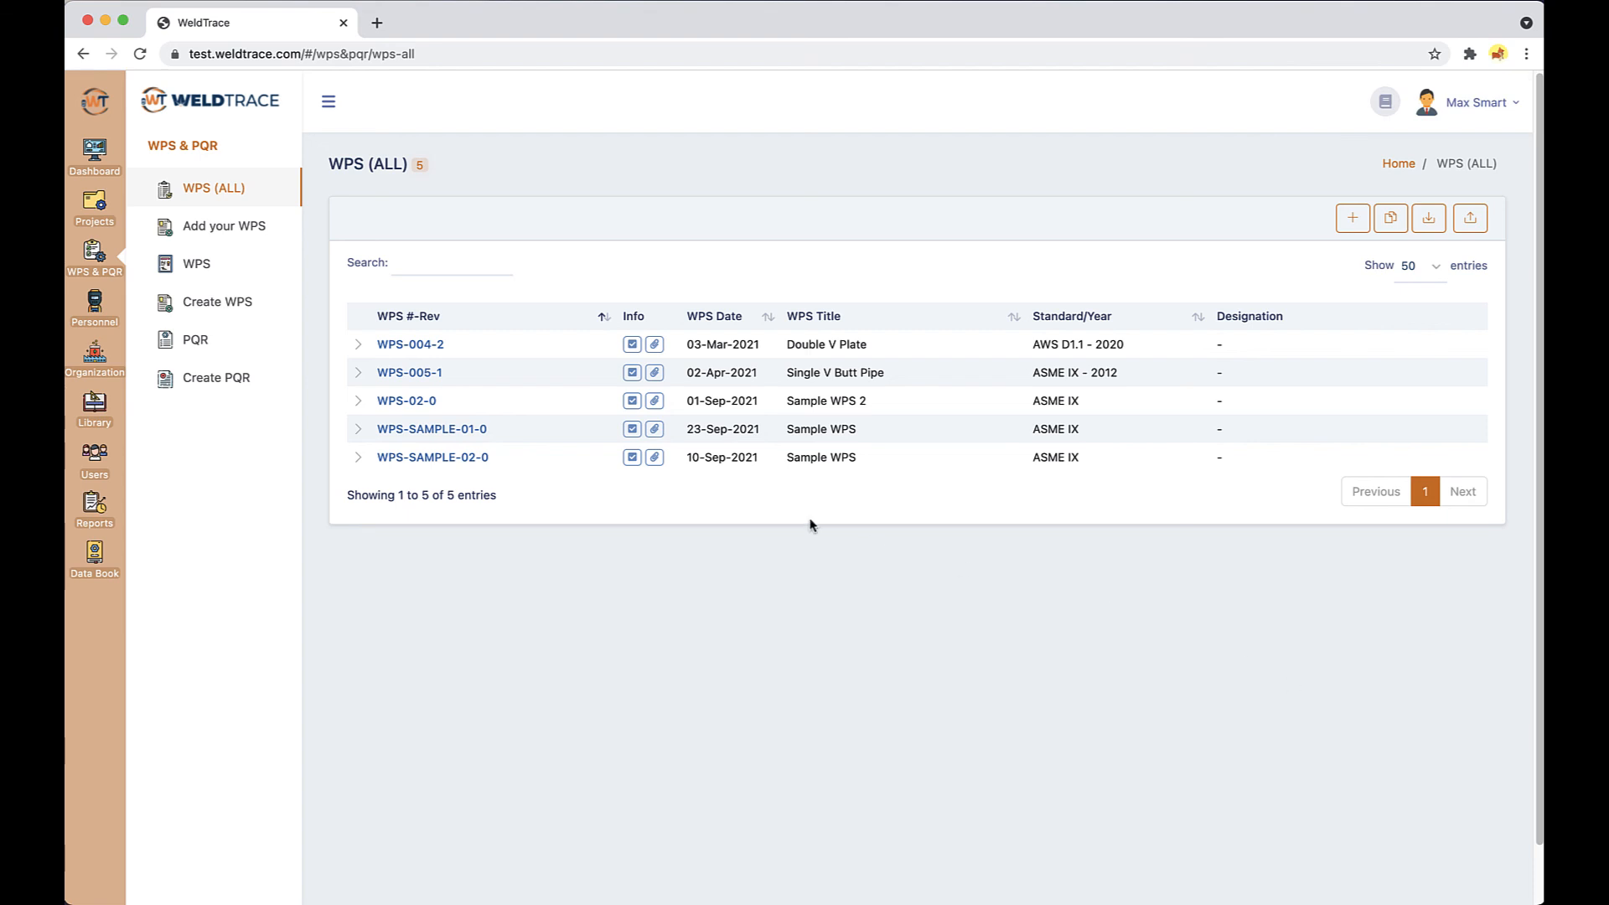
Step: Check WPS-005-1 and WPS-004-2 for attached WPS and PQR files, and collapse the details again
{"action": "left_click", "coordinate": [359, 374]}
{"action": "left_click", "coordinate": [360, 347]}
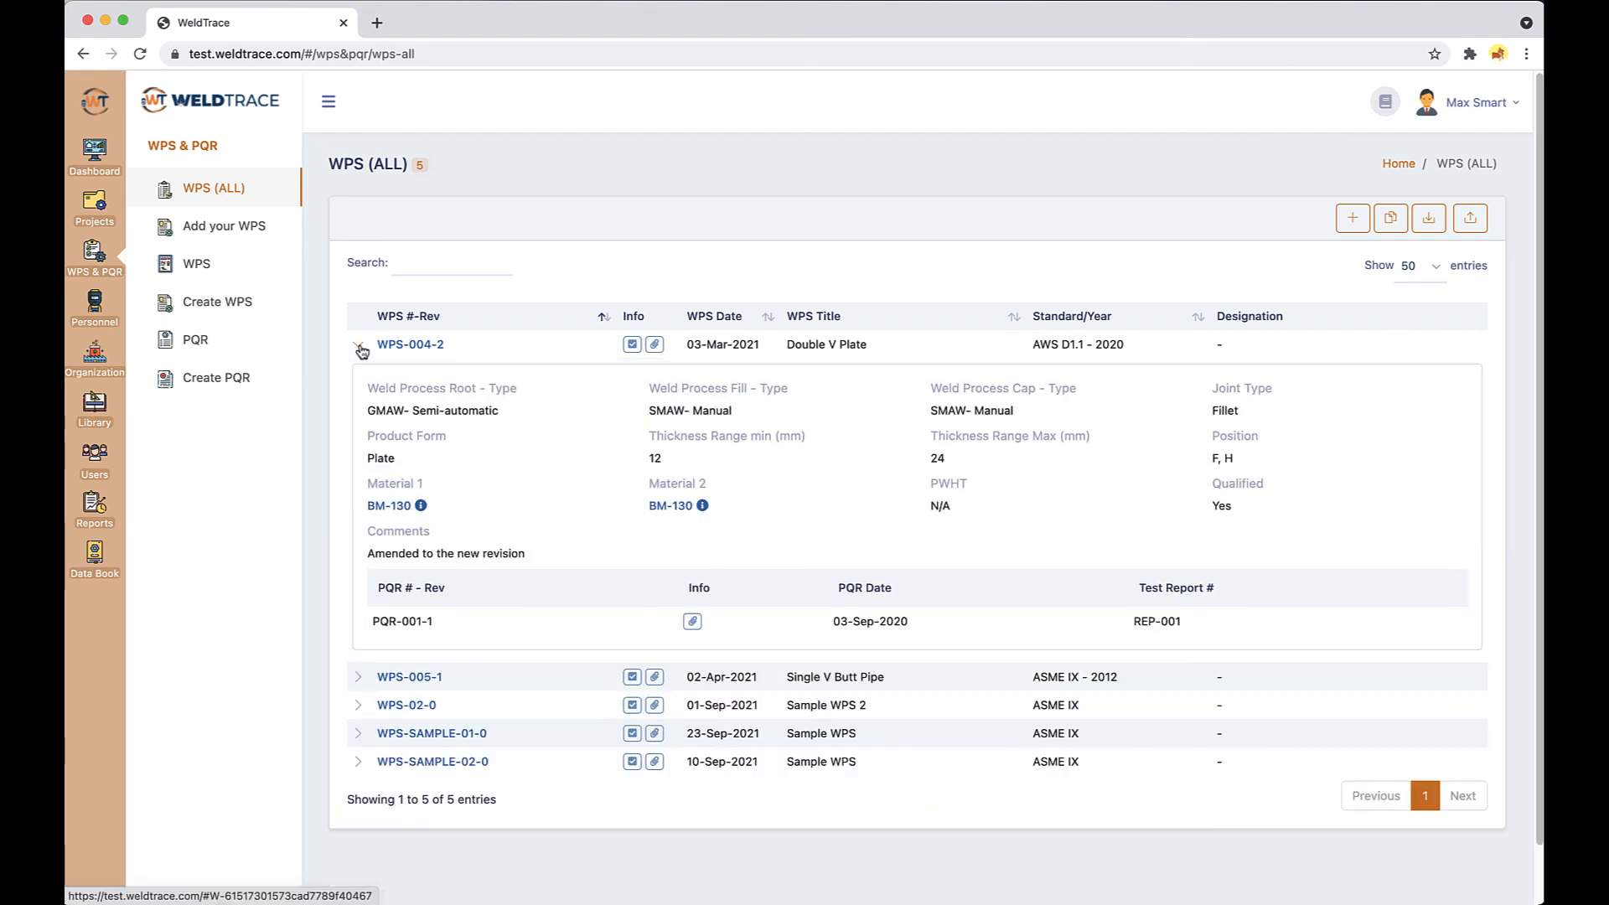
{"action": "left_click", "coordinate": [360, 348]}
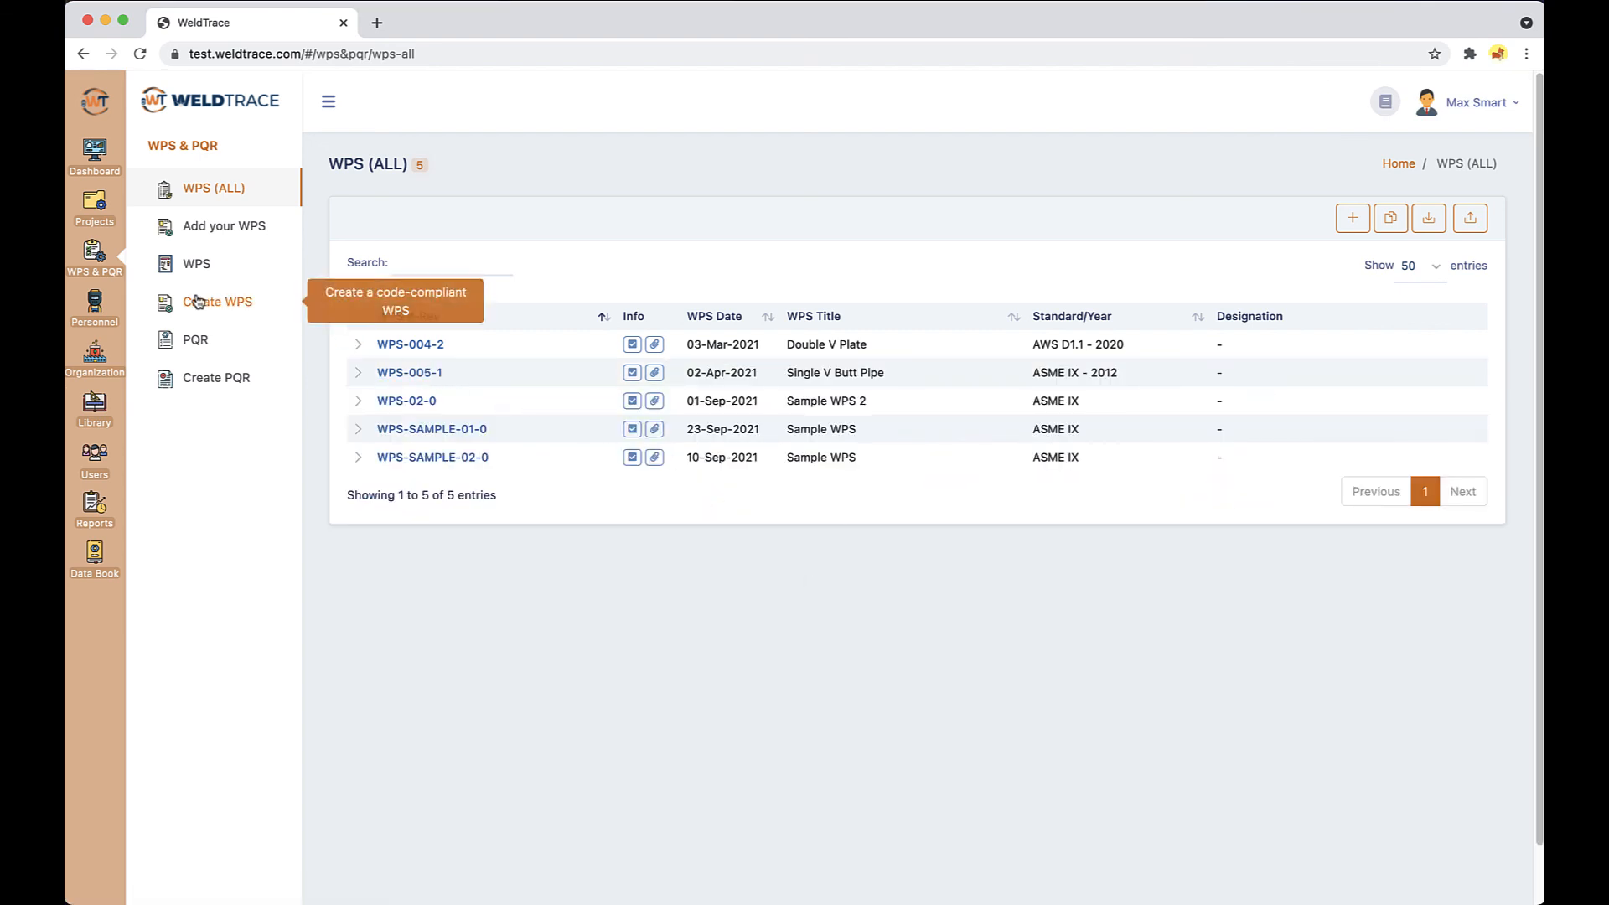
Step: Visit the Welders, Fitters and Machines lists to locate their CSV import options
{"action": "left_click", "coordinate": [97, 305]}
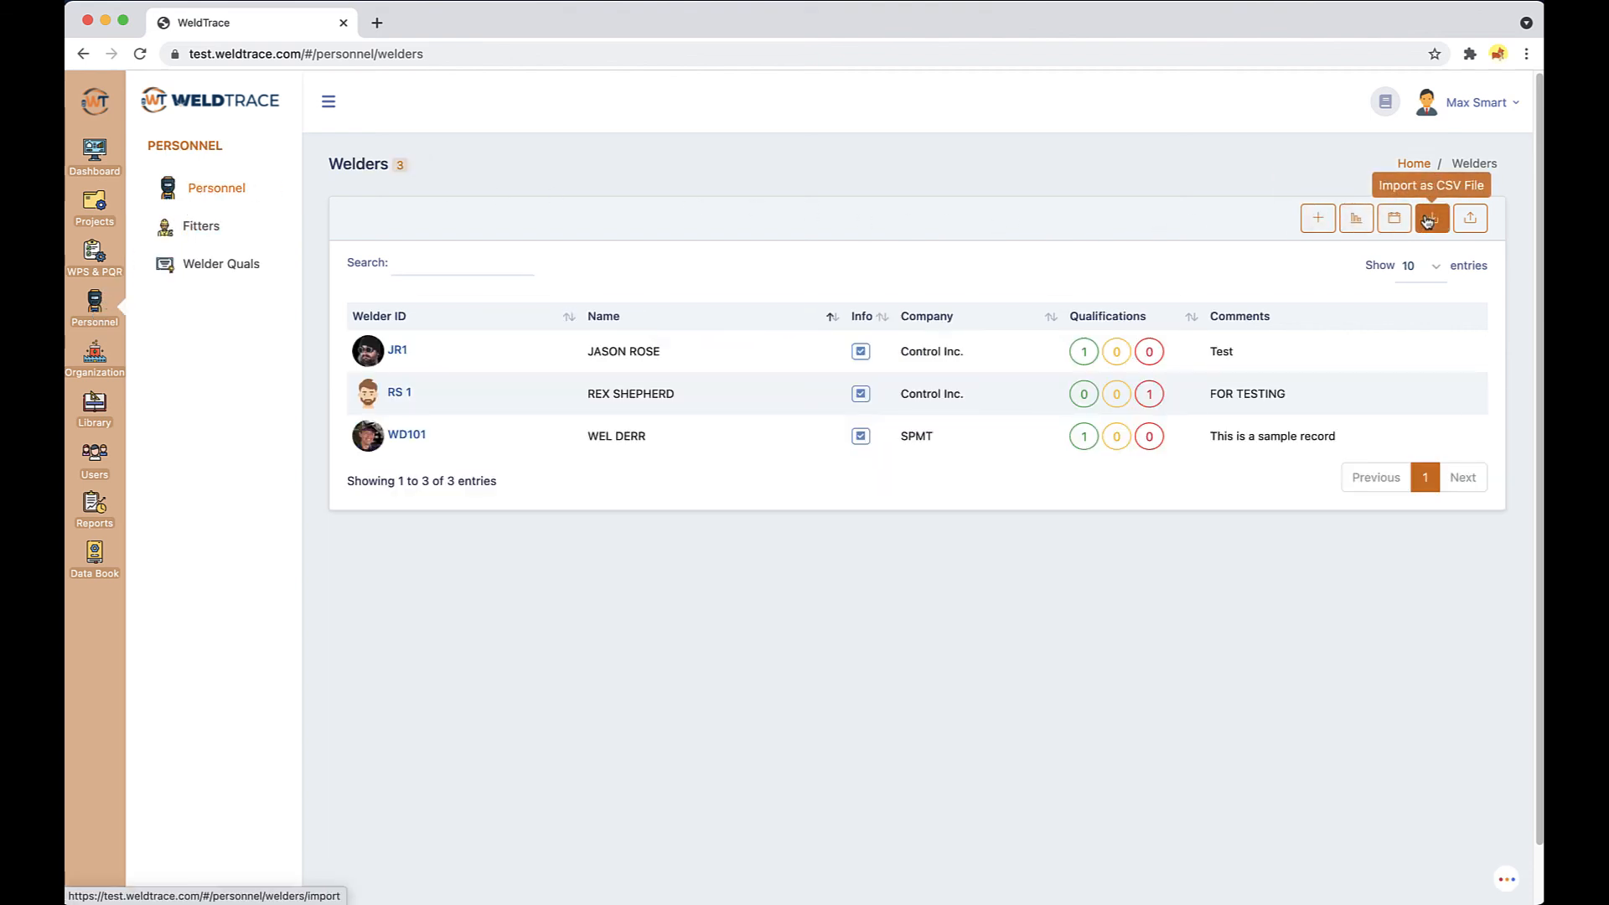
{"action": "left_click", "coordinate": [183, 231]}
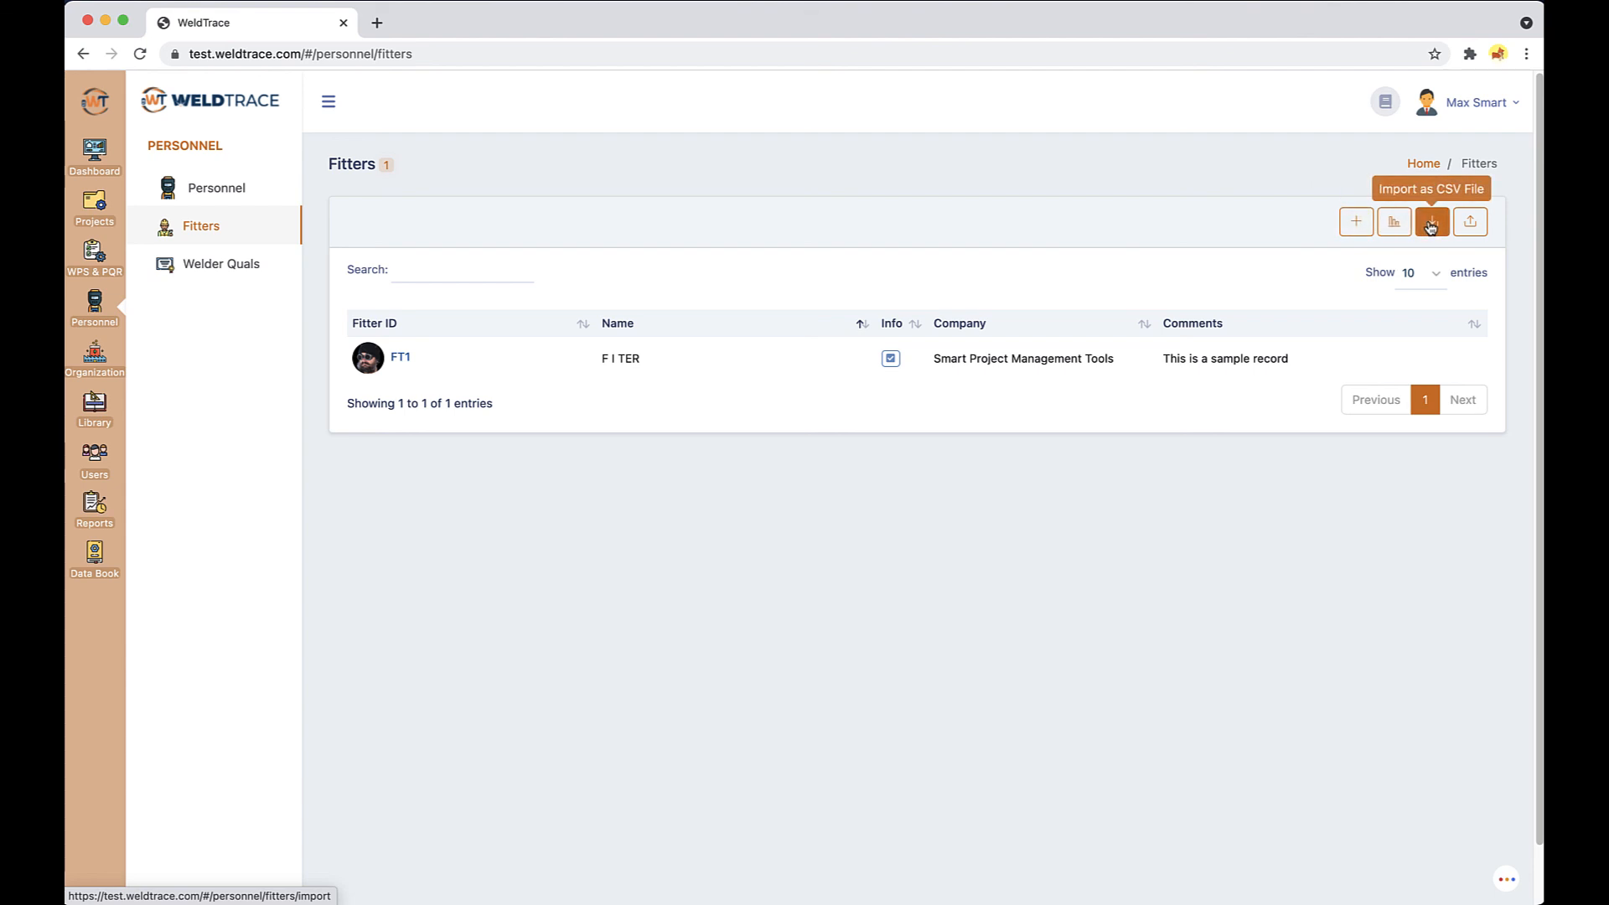
{"action": "left_click", "coordinate": [88, 423]}
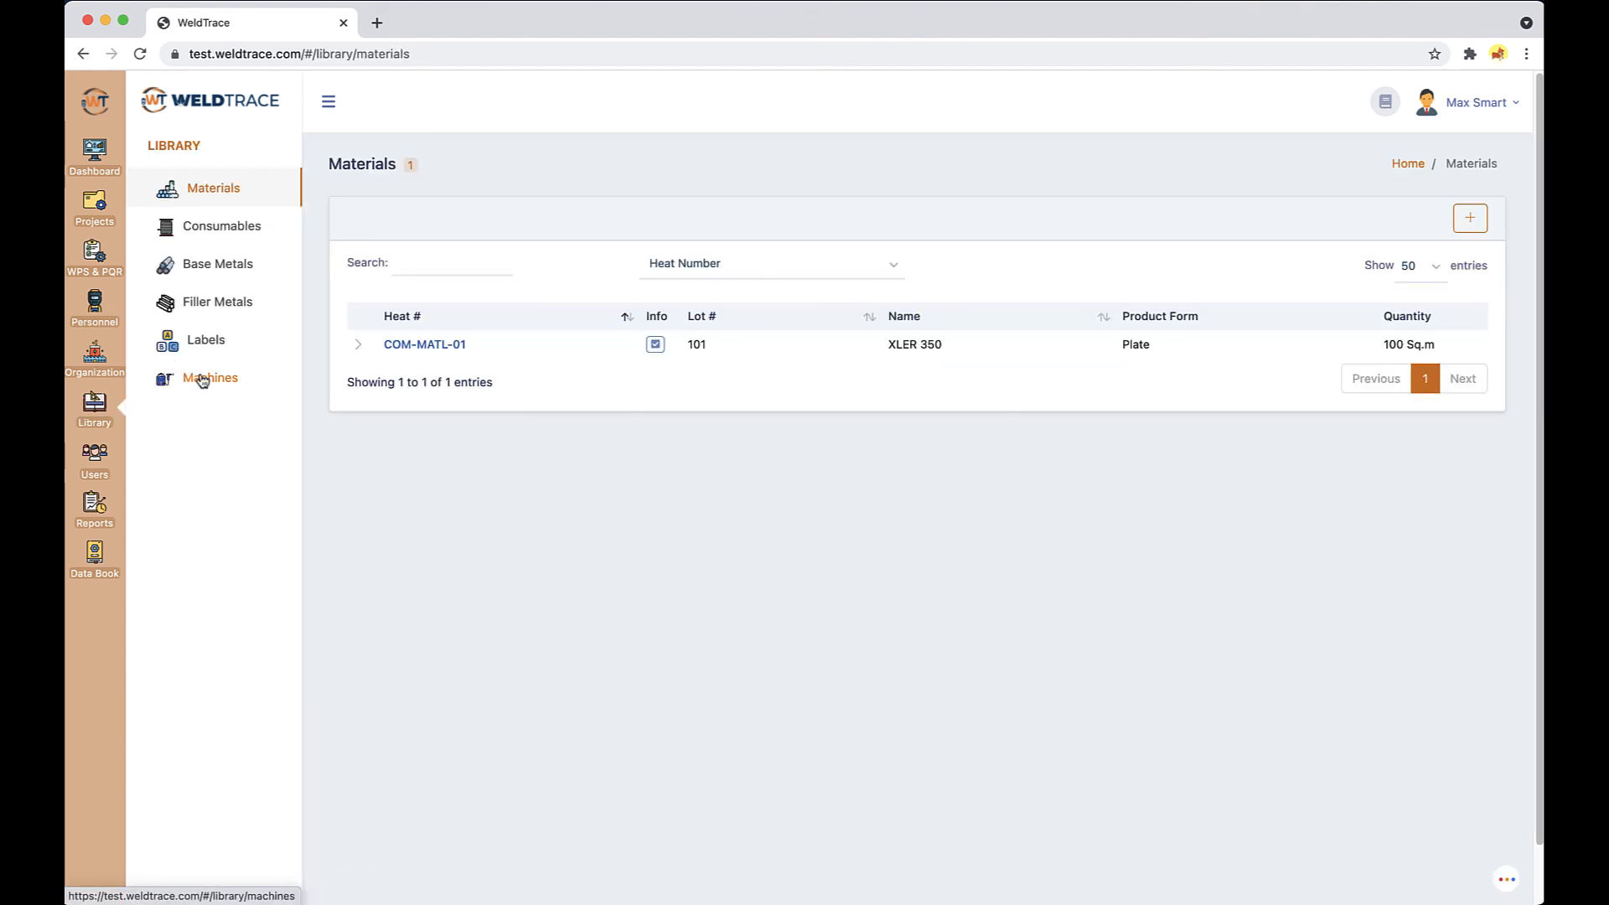
{"action": "left_click", "coordinate": [200, 378]}
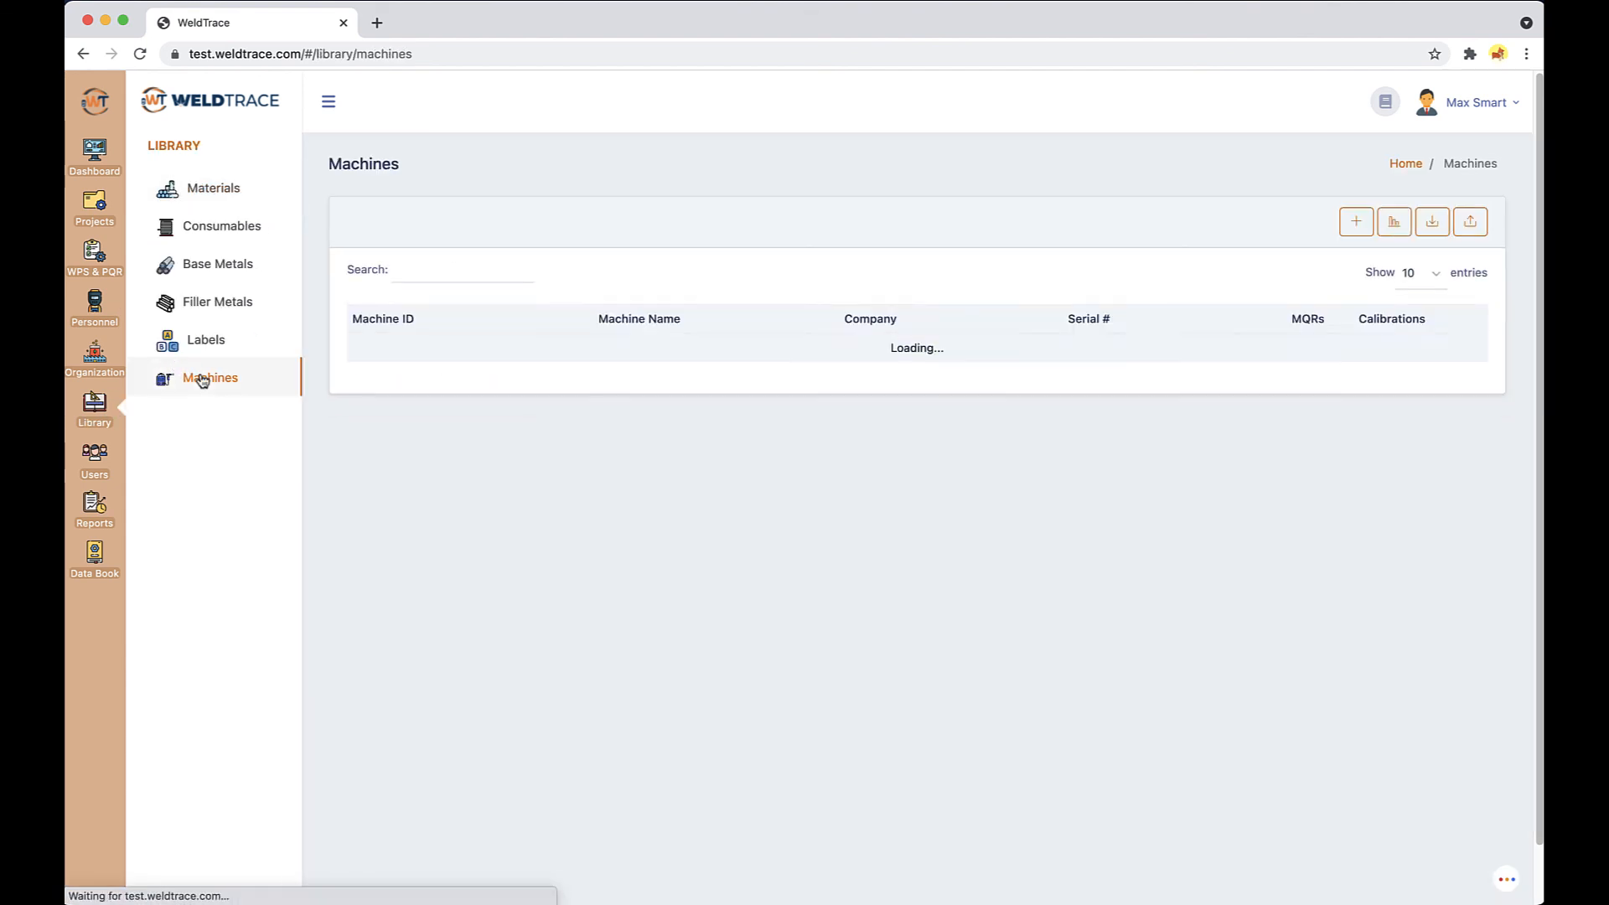